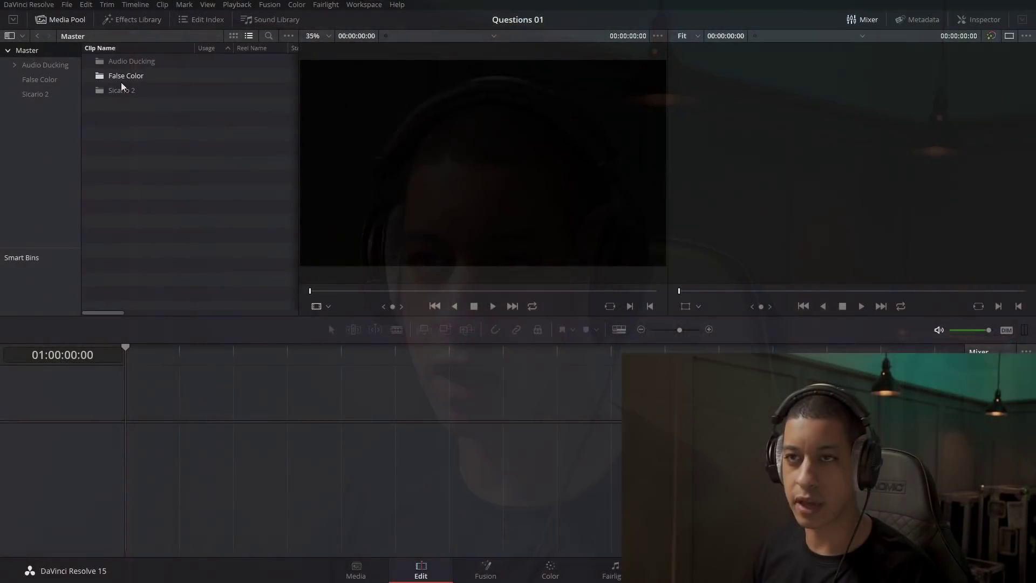
Start a timeline with Wyebrook_Farm_01197307.mov from the Audio Ducking bin's Xport folder and trim the clip to about 2 seconds 20 frames.
{"action": "left_click", "coordinate": [137, 64]}
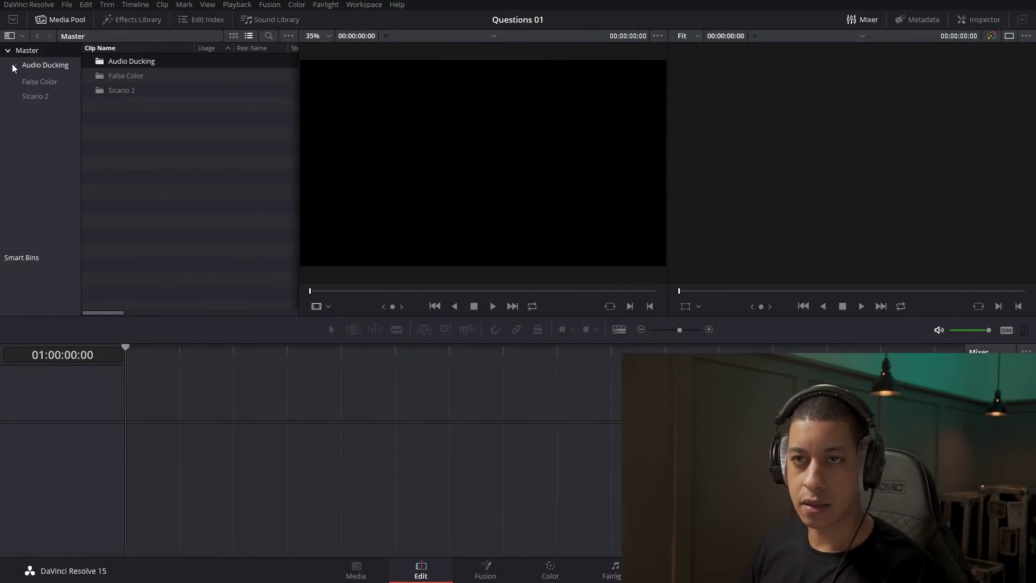
{"action": "left_click", "coordinate": [48, 84]}
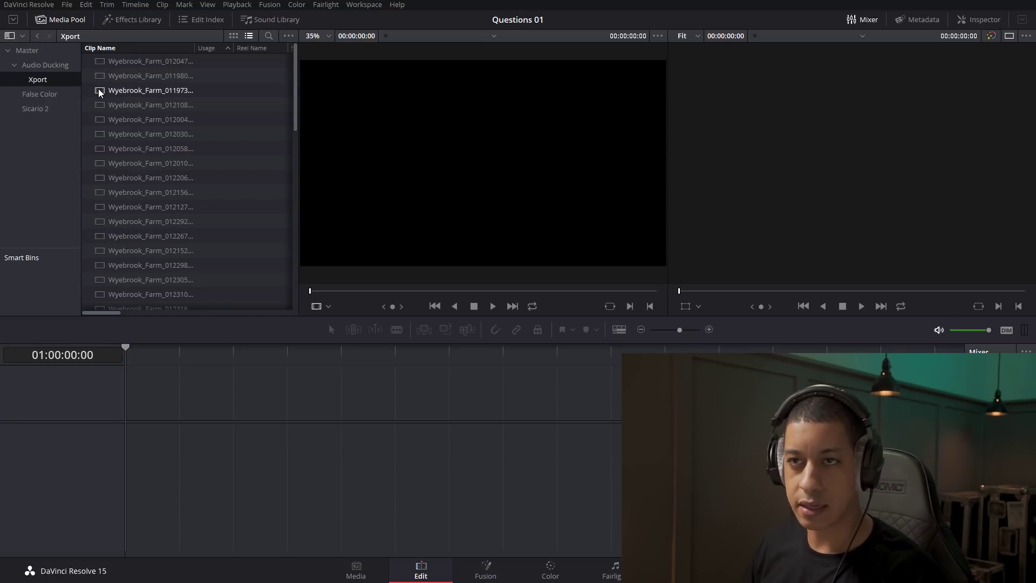
{"action": "left_click_drag", "start_coordinate": [108, 90], "coordinate": [124, 406]}
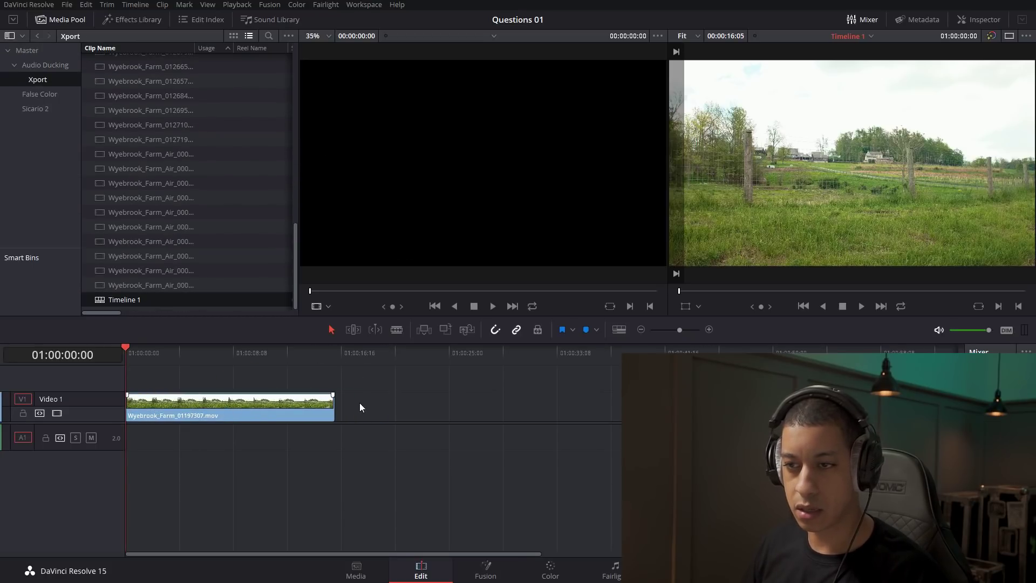
{"action": "left_click_drag", "start_coordinate": [332, 408], "coordinate": [159, 410]}
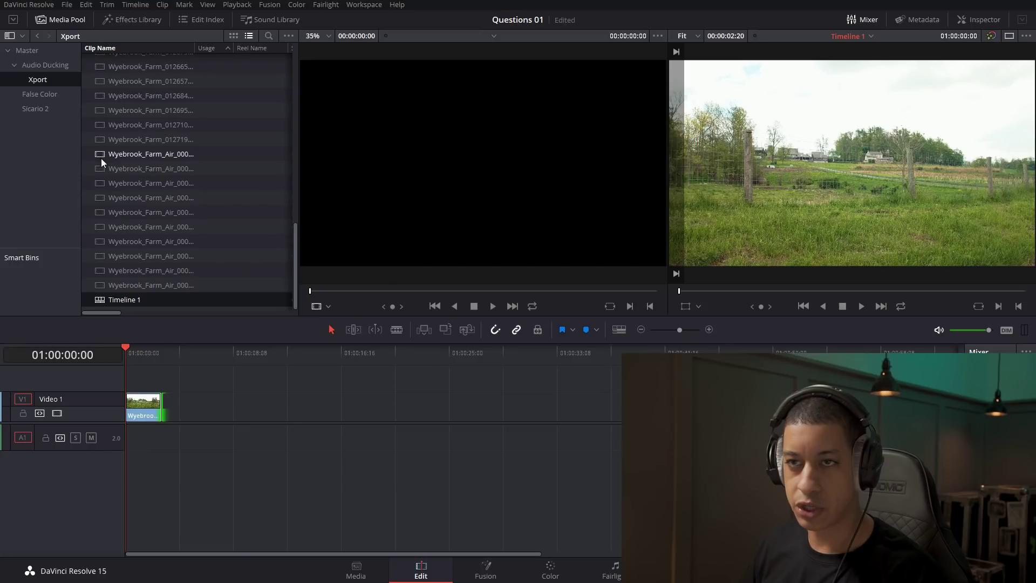
Add two Wyebrook_Farm_Air clips after the first clip and trim them so the sequence lasts about 10 seconds.
{"action": "left_click_drag", "start_coordinate": [102, 159], "coordinate": [163, 408]}
{"action": "left_click_drag", "start_coordinate": [701, 407], "coordinate": [257, 408]}
{"action": "left_click_drag", "start_coordinate": [151, 285], "coordinate": [266, 422]}
{"action": "left_click_drag", "start_coordinate": [495, 408], "coordinate": [315, 408]}
{"action": "left_click_drag", "start_coordinate": [257, 408], "coordinate": [226, 410]}
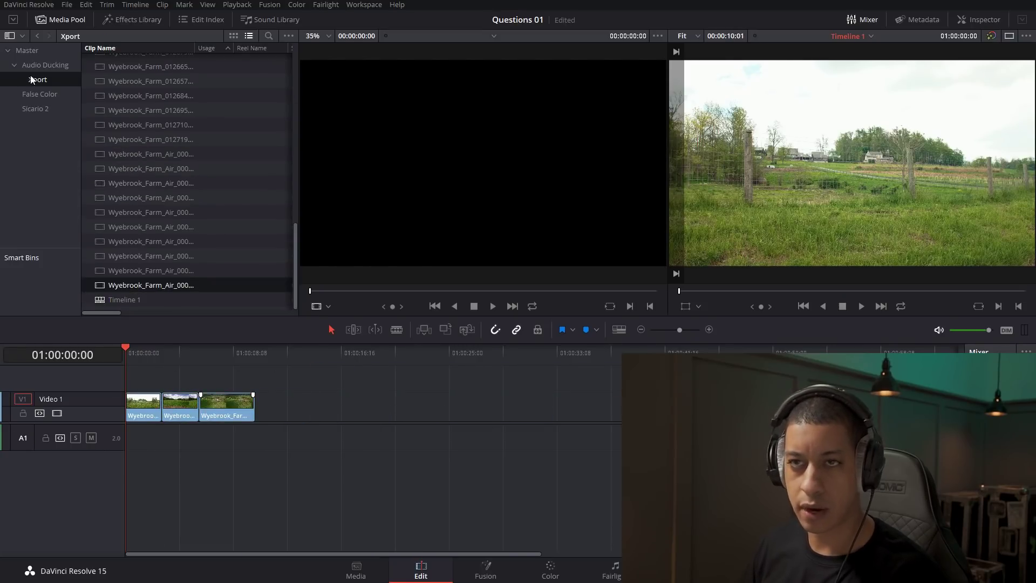
Place the ES_Hotel Traveller 2 music from the Audio Ducking bin on Audio 1, starting at the beginning of the timeline.
{"action": "left_click", "coordinate": [45, 65]}
{"action": "left_click_drag", "start_coordinate": [146, 76], "coordinate": [163, 438]}
{"action": "left_click_drag", "start_coordinate": [164, 440], "coordinate": [441, 440]}
{"action": "left_click_drag", "start_coordinate": [568, 444], "coordinate": [252, 443]}
Set the music clip's volume to -11.83 while previewing it, and return the playhead to the timeline start.
{"action": "key", "text": "space"}
{"action": "key", "text": "space"}
{"action": "left_click", "coordinate": [979, 19]}
{"action": "left_click_drag", "start_coordinate": [941, 75], "coordinate": [935, 76]}
{"action": "key", "text": "space"}
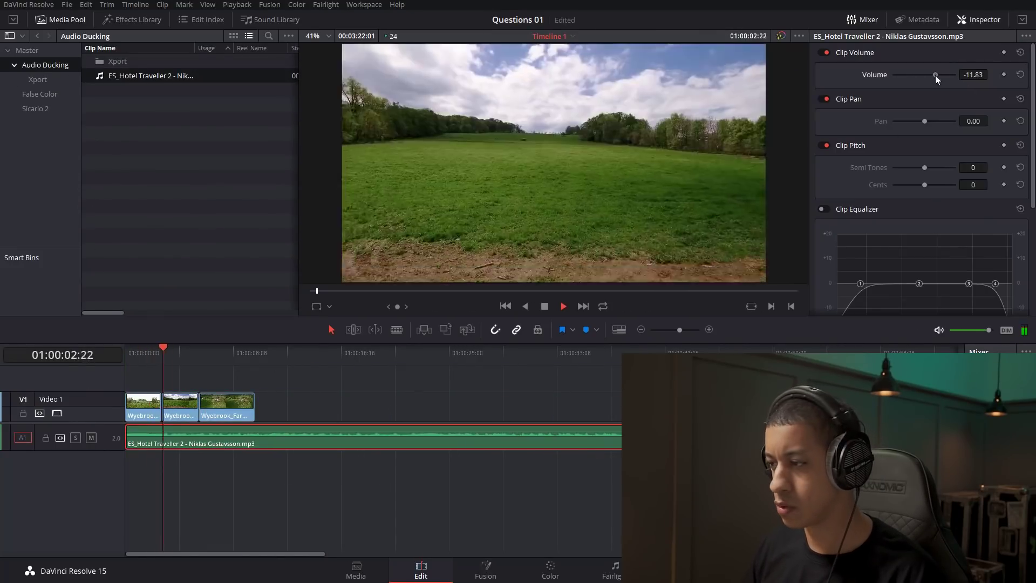
{"action": "key", "text": "space"}
{"action": "key", "text": "Home"}
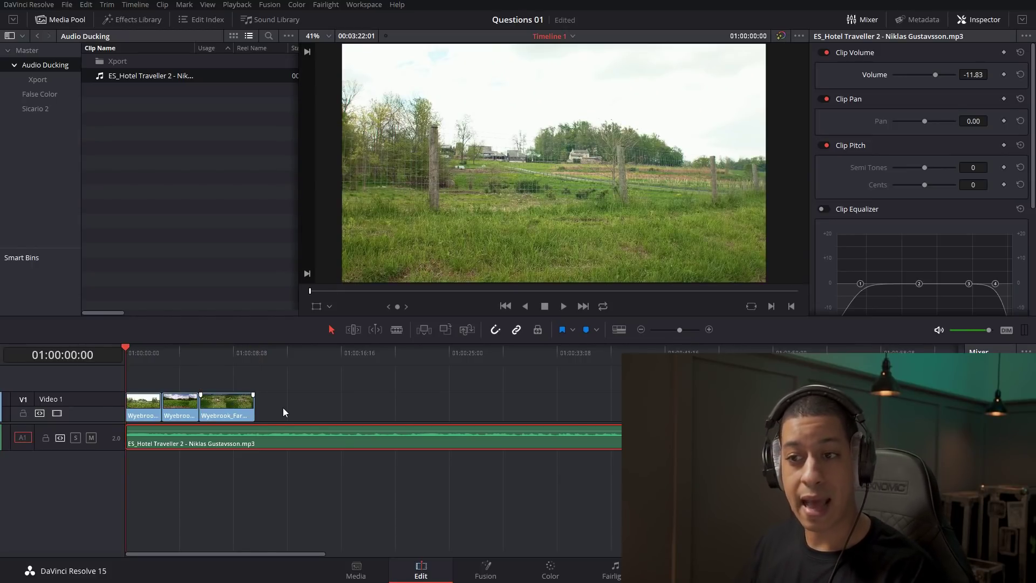
Switch to the Fairlight page and add a mono audio track below the music track.
{"action": "left_click", "coordinate": [620, 571]}
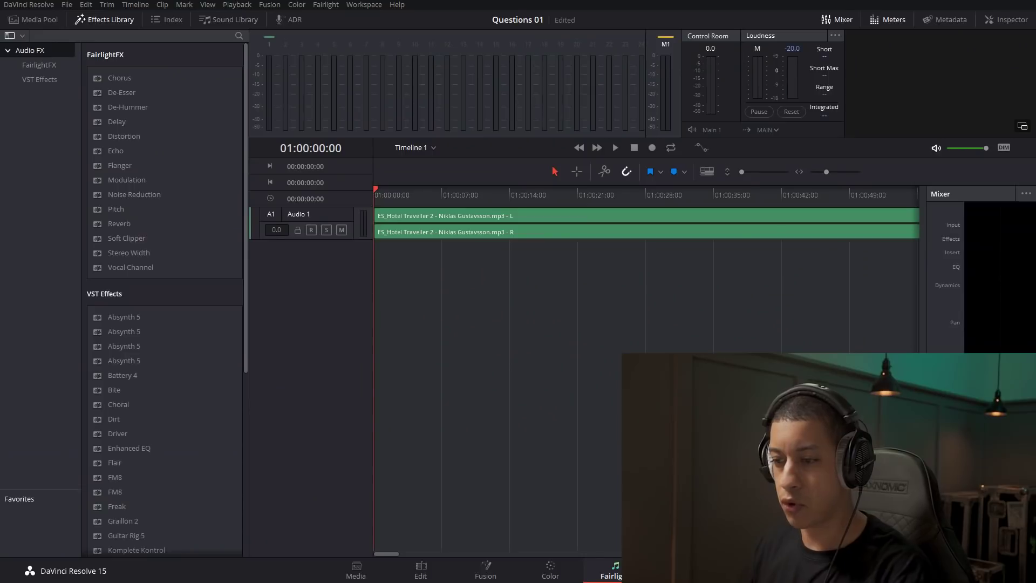
{"action": "right_click", "coordinate": [335, 252]}
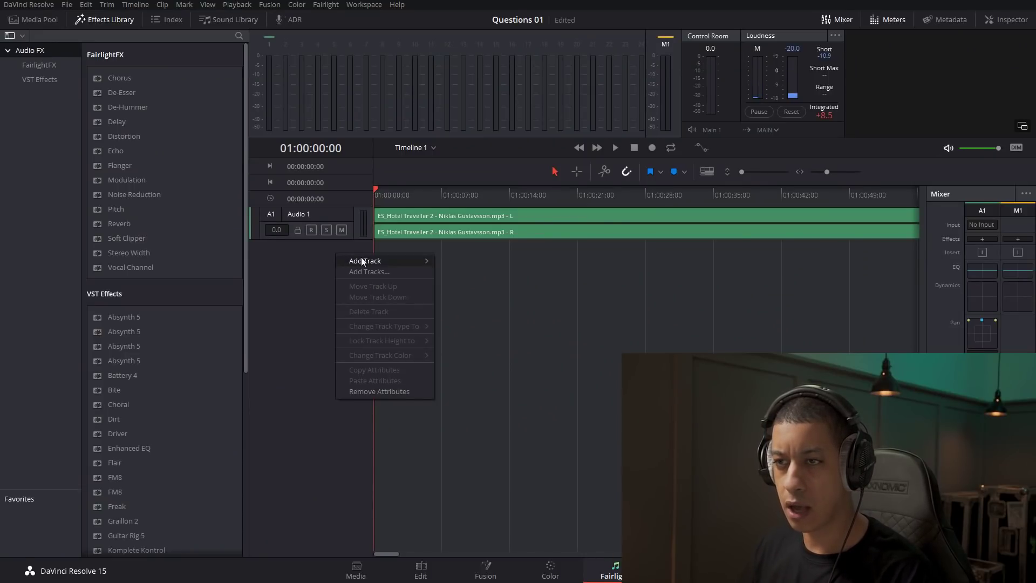
{"action": "mouse_move", "coordinate": [419, 261]}
{"action": "left_click", "coordinate": [456, 264]}
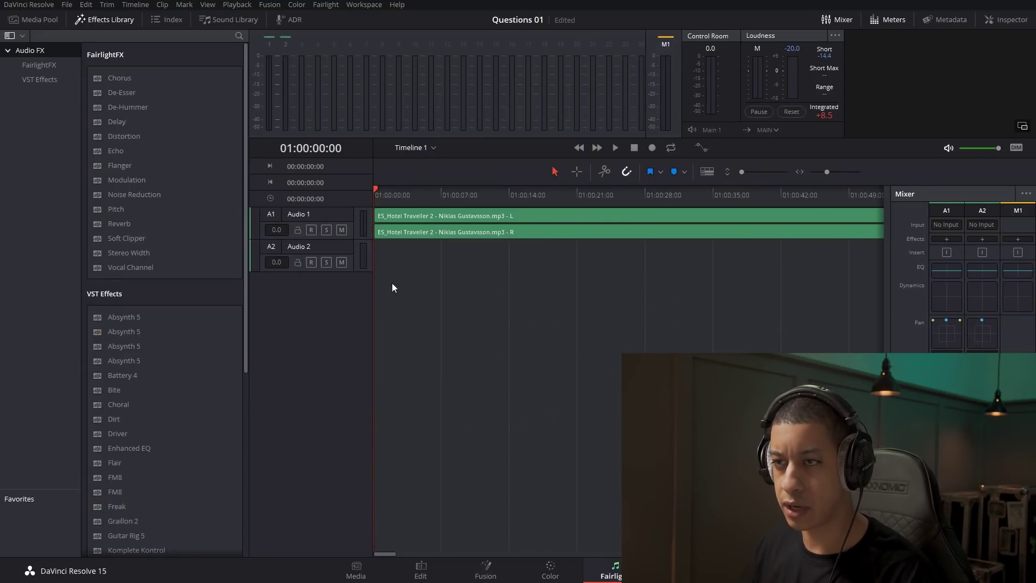
Patch the first RODE NT-USB microphone source to the Audio 2 track input and close the patch window.
{"action": "left_click", "coordinate": [355, 268]}
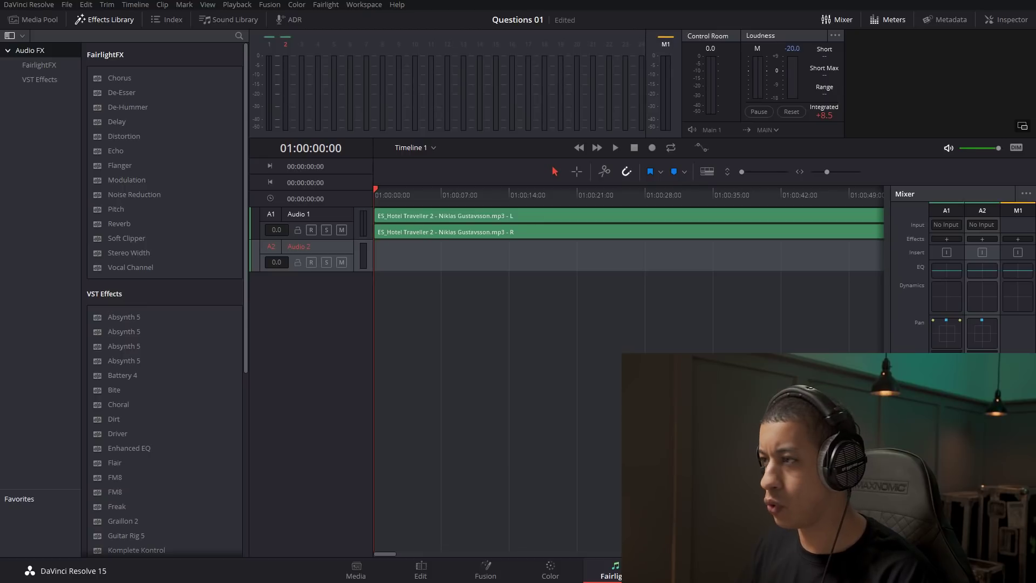
{"action": "left_click", "coordinate": [981, 225]}
{"action": "left_click", "coordinate": [978, 252]}
{"action": "left_click", "coordinate": [439, 125]}
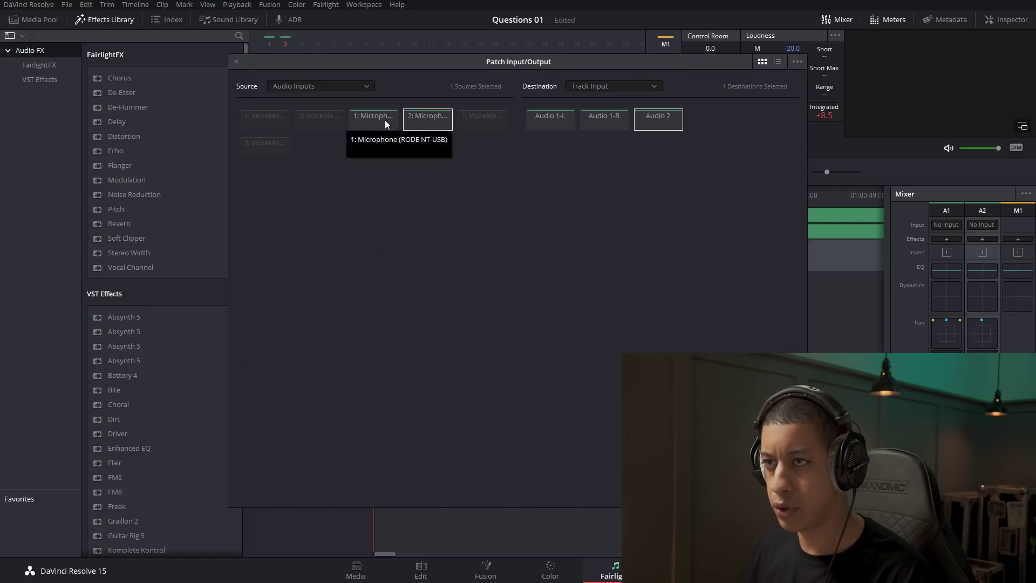
{"action": "left_click", "coordinate": [384, 120]}
{"action": "left_click", "coordinate": [429, 127]}
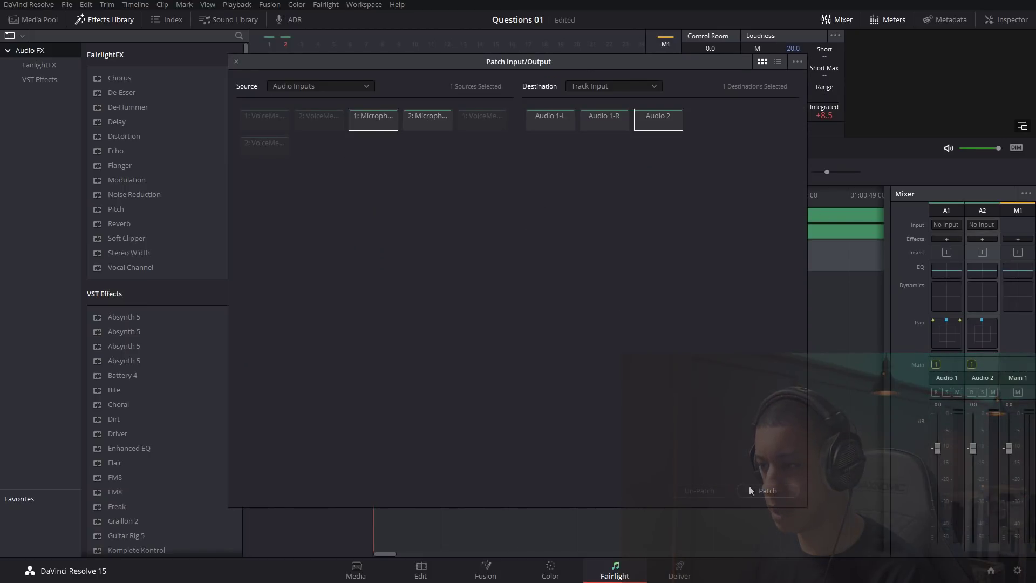
{"action": "left_click", "coordinate": [786, 494]}
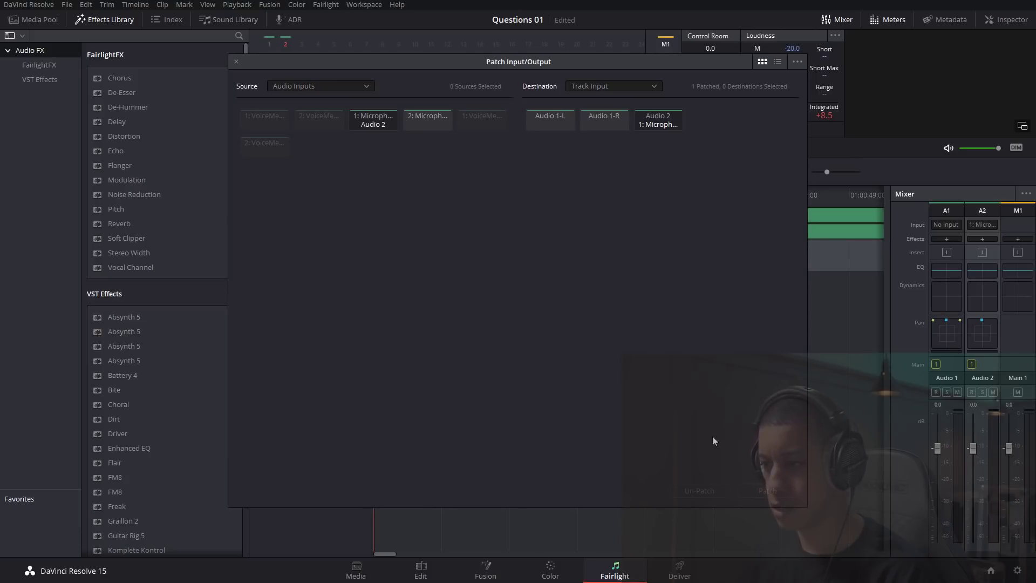
{"action": "left_click", "coordinate": [236, 62]}
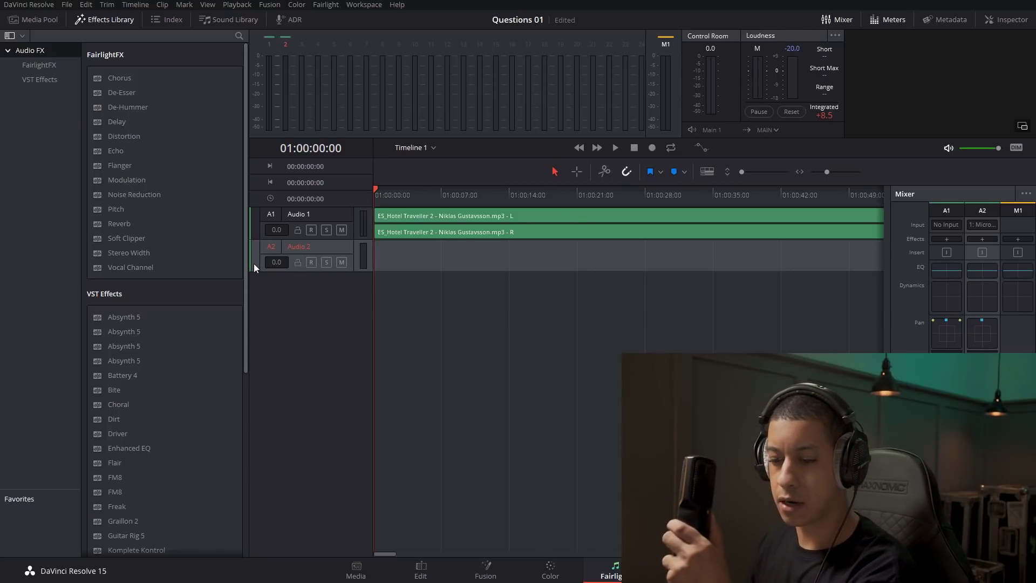
Arm Audio 2 and record a voice-over from about 01:00:04:12 to 01:00:11:15.
{"action": "left_click", "coordinate": [311, 262]}
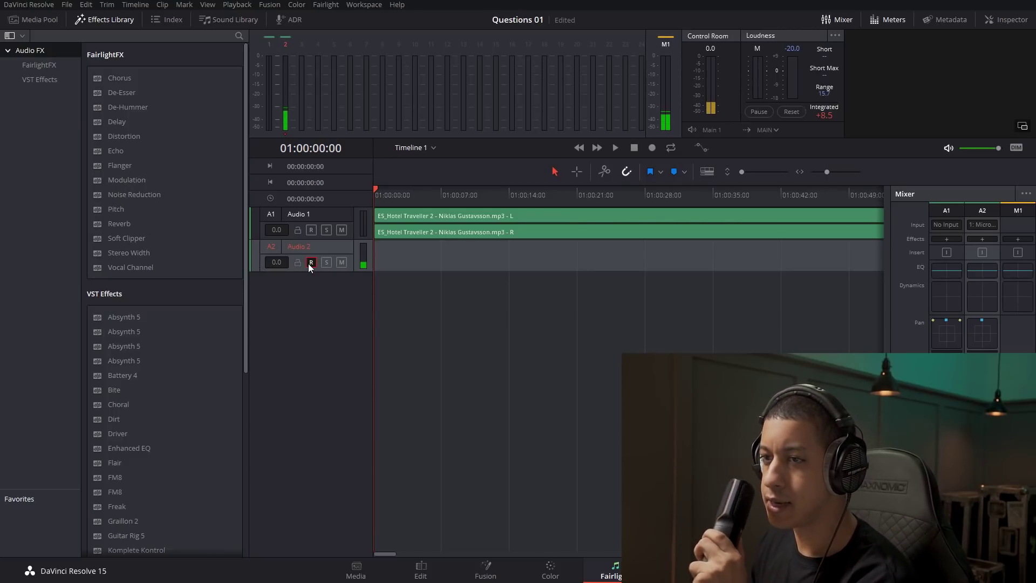
{"action": "left_click", "coordinate": [311, 262]}
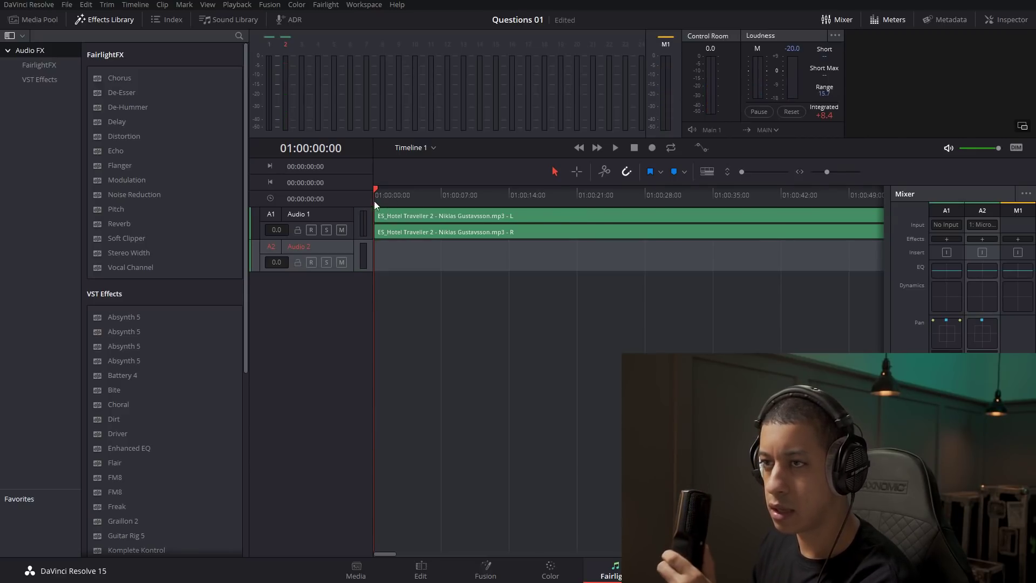
{"action": "left_click_drag", "start_coordinate": [376, 193], "coordinate": [413, 203]}
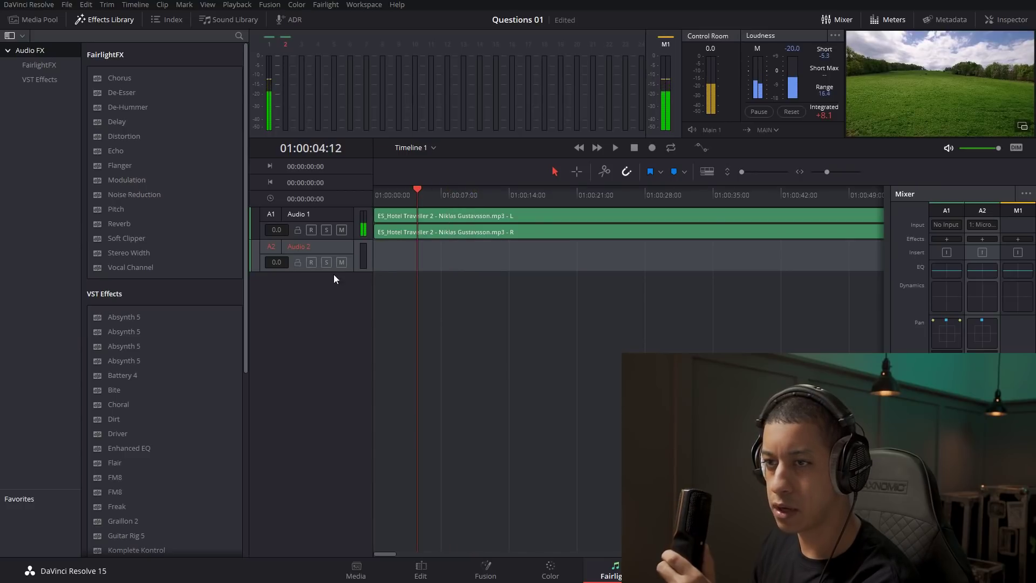
{"action": "left_click", "coordinate": [310, 262]}
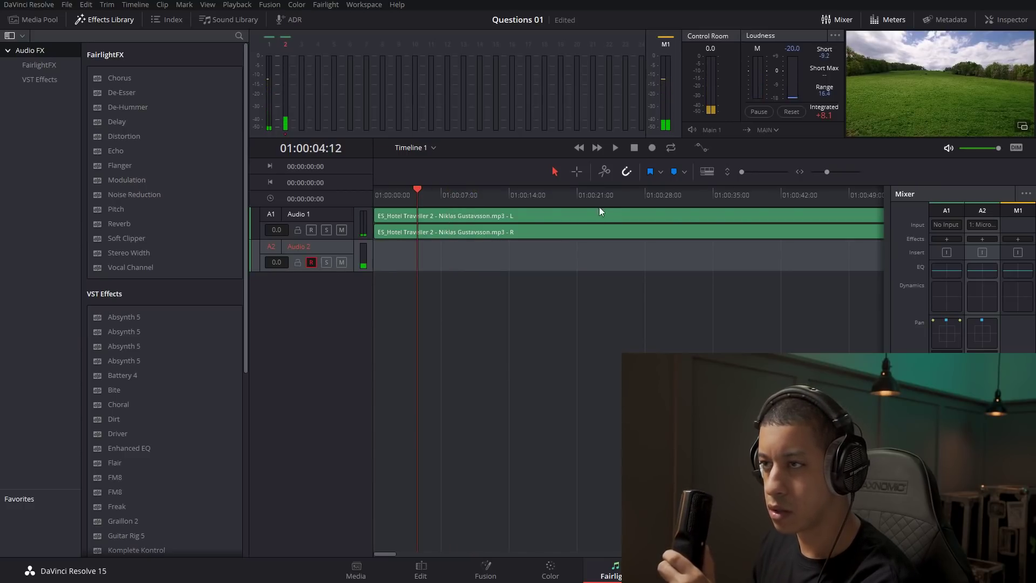
{"action": "left_click", "coordinate": [651, 149]}
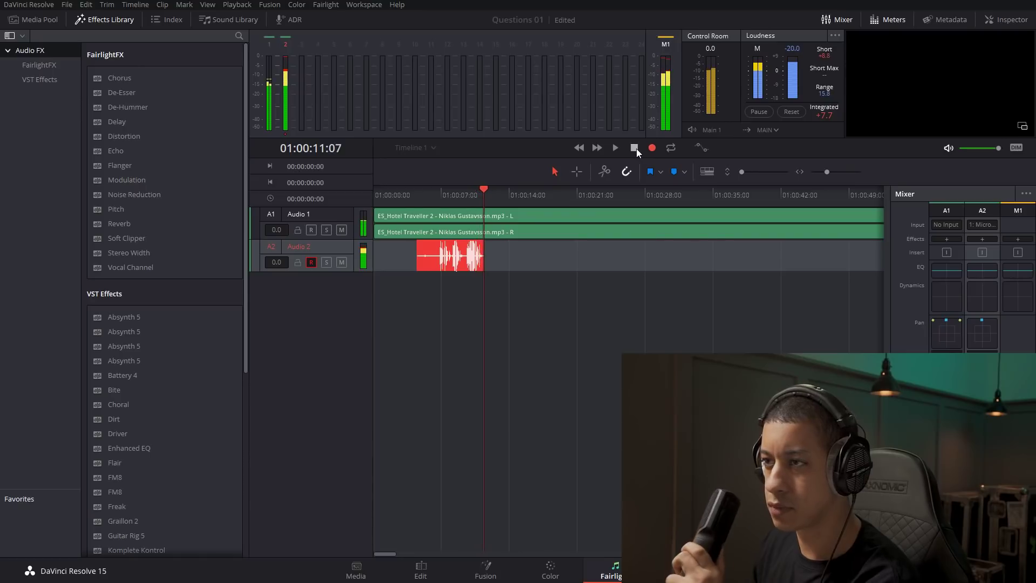
{"action": "left_click", "coordinate": [635, 148]}
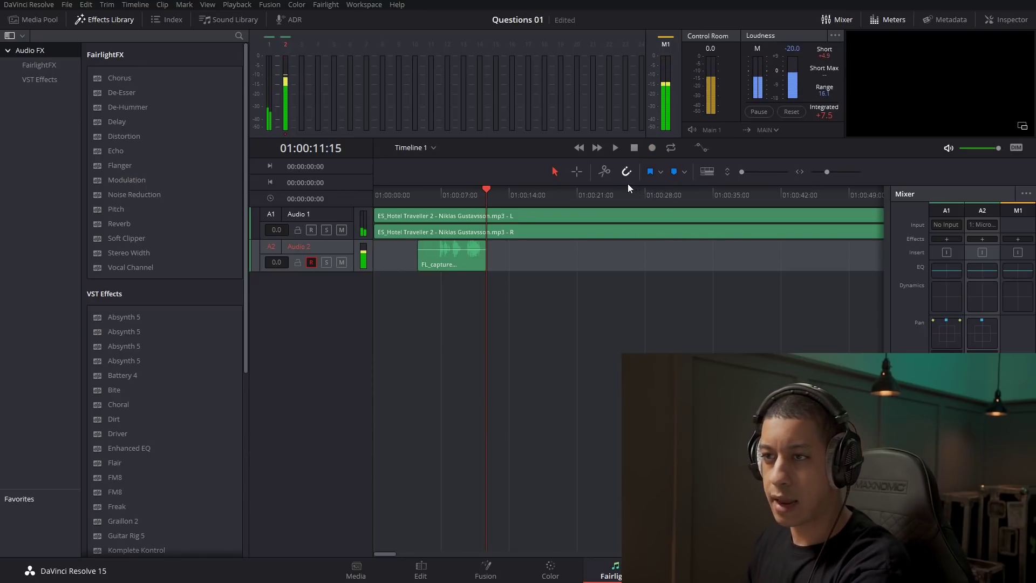
Disarm Audio 2, shift the recorded voice clip closer to the timeline start and trim its ends.
{"action": "mouse_move", "coordinate": [458, 262]}
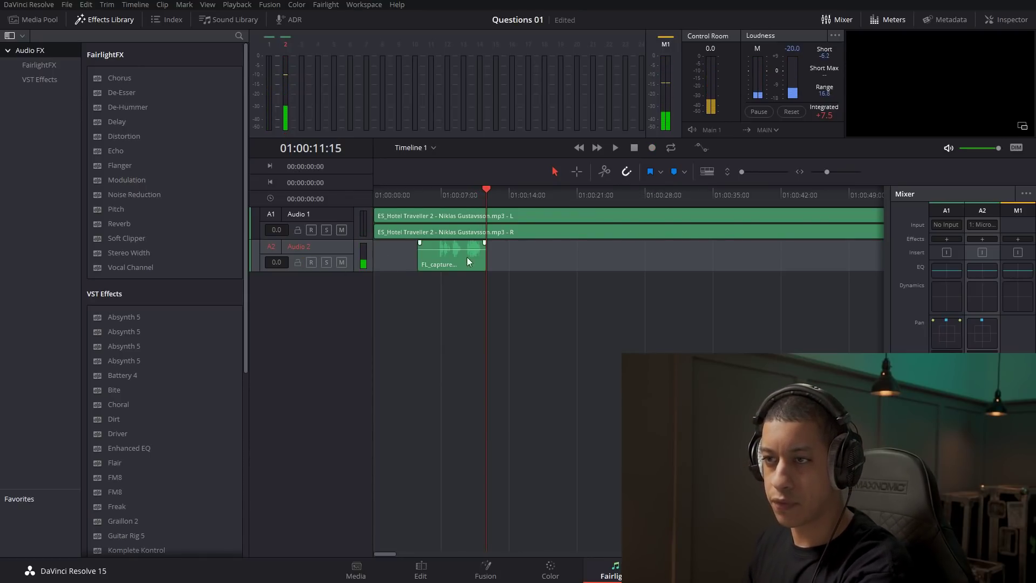
{"action": "left_click_drag", "start_coordinate": [437, 265], "coordinate": [428, 263]}
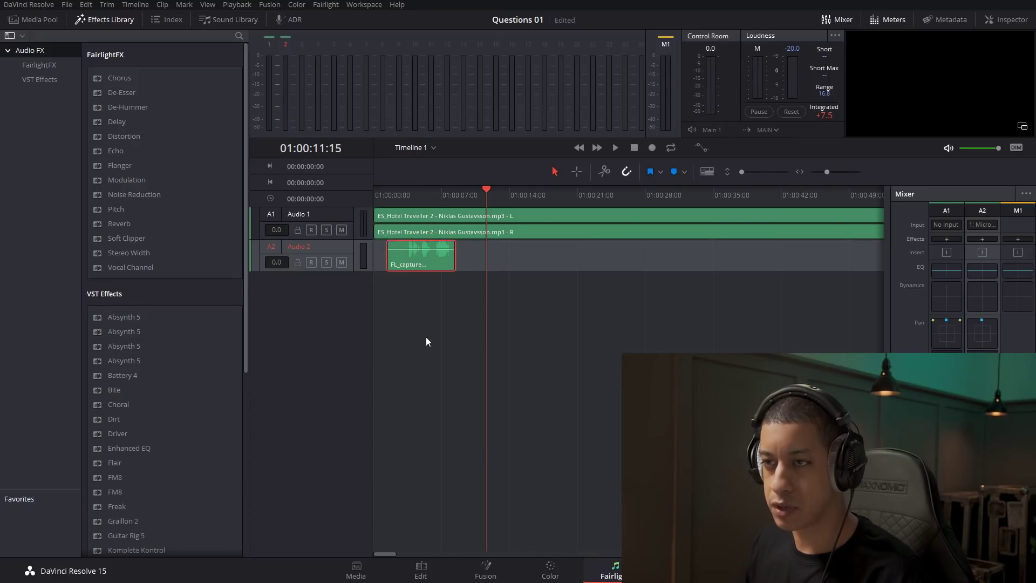
{"action": "left_click_drag", "start_coordinate": [420, 195], "coordinate": [367, 195]}
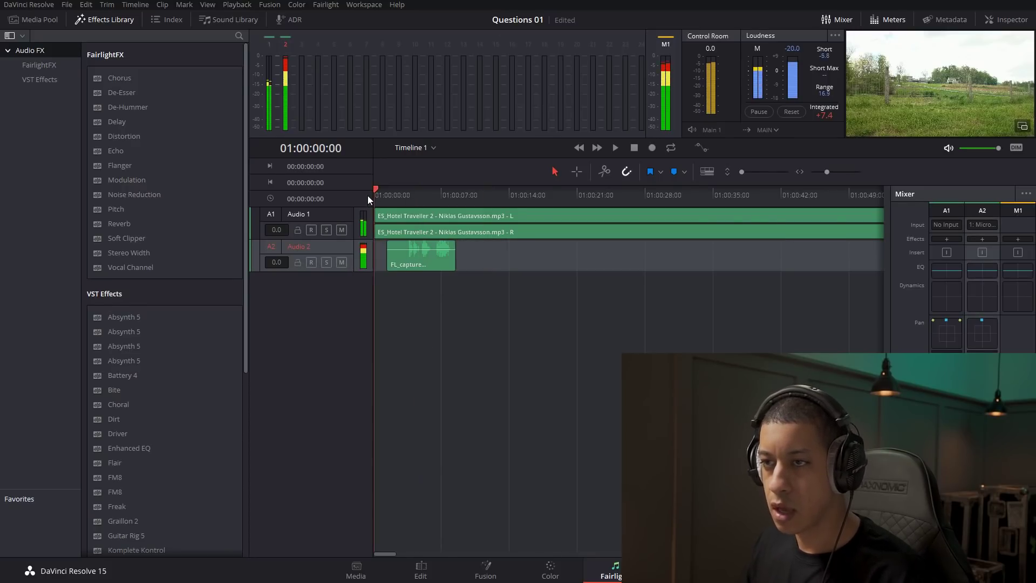
{"action": "left_click_drag", "start_coordinate": [390, 250], "coordinate": [408, 263]}
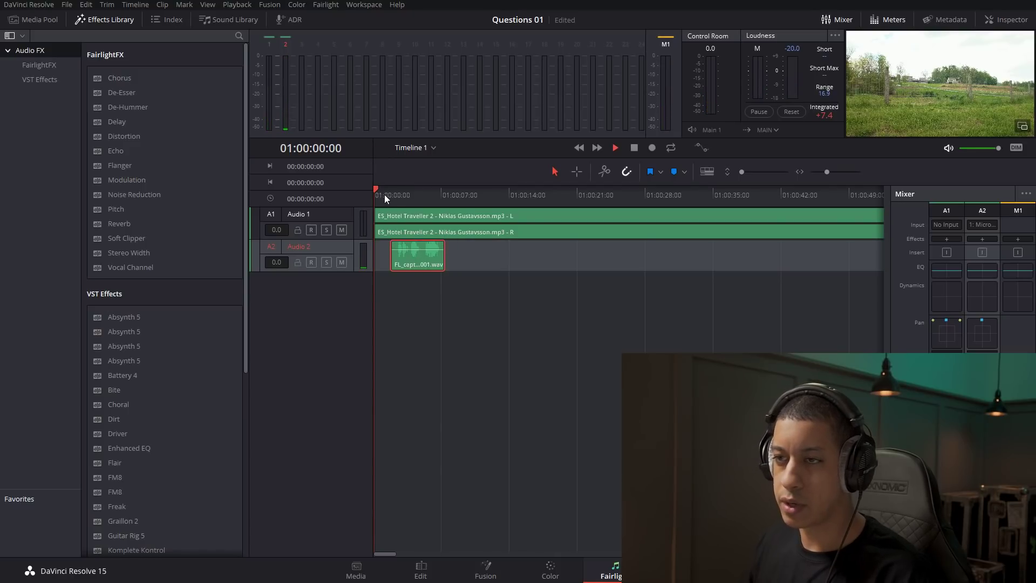
Play the voice-over together with the music from the timeline start and compare their levels.
{"action": "key", "text": "space"}
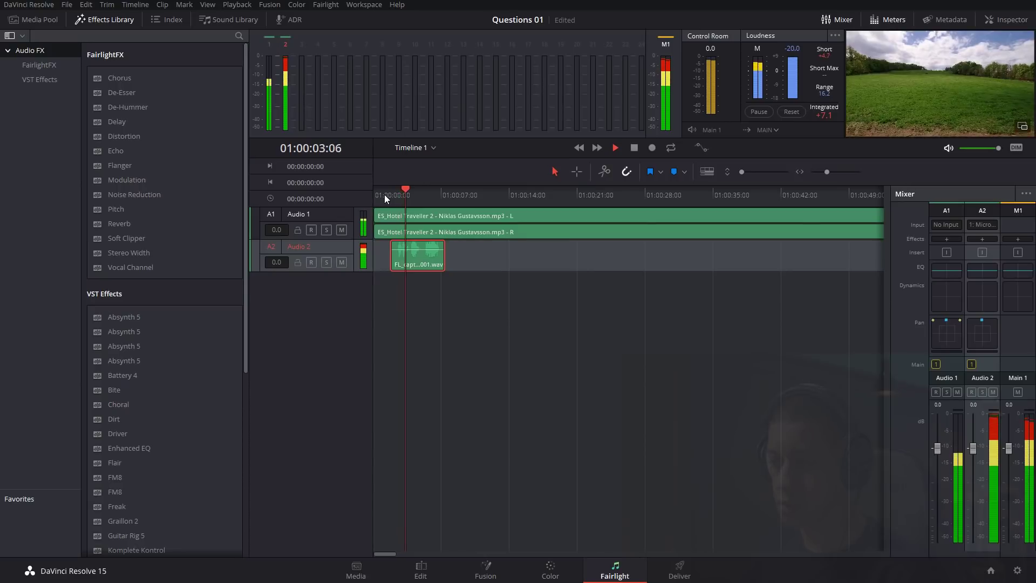
{"action": "key", "text": "space"}
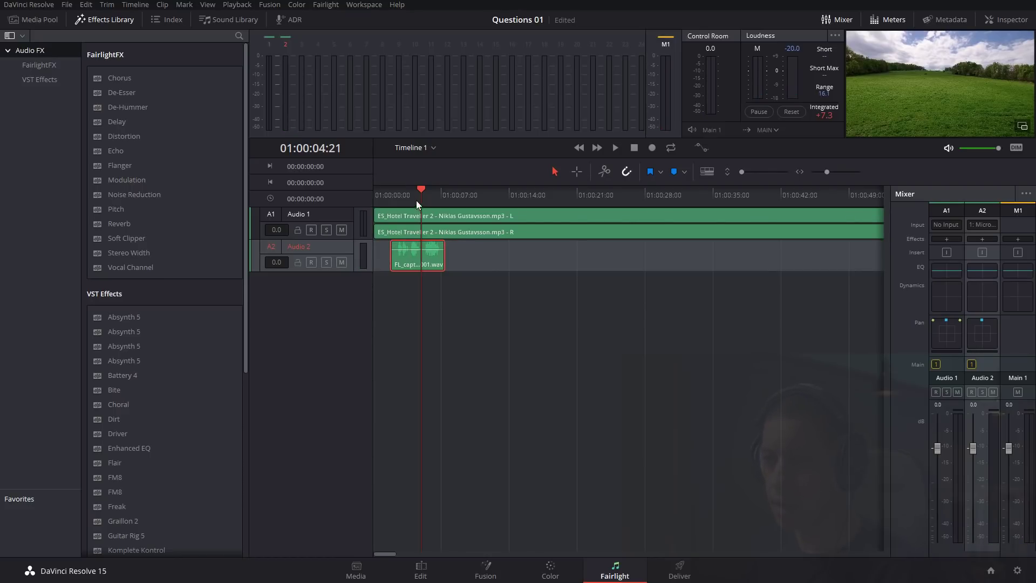
{"action": "left_click", "coordinate": [398, 193]}
{"action": "key", "text": "space"}
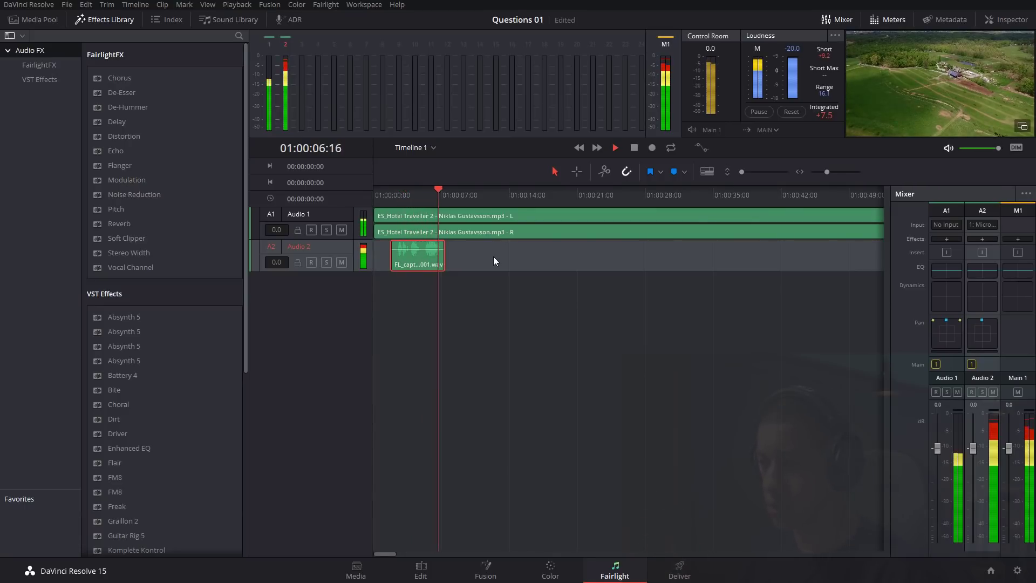
{"action": "key", "text": "space"}
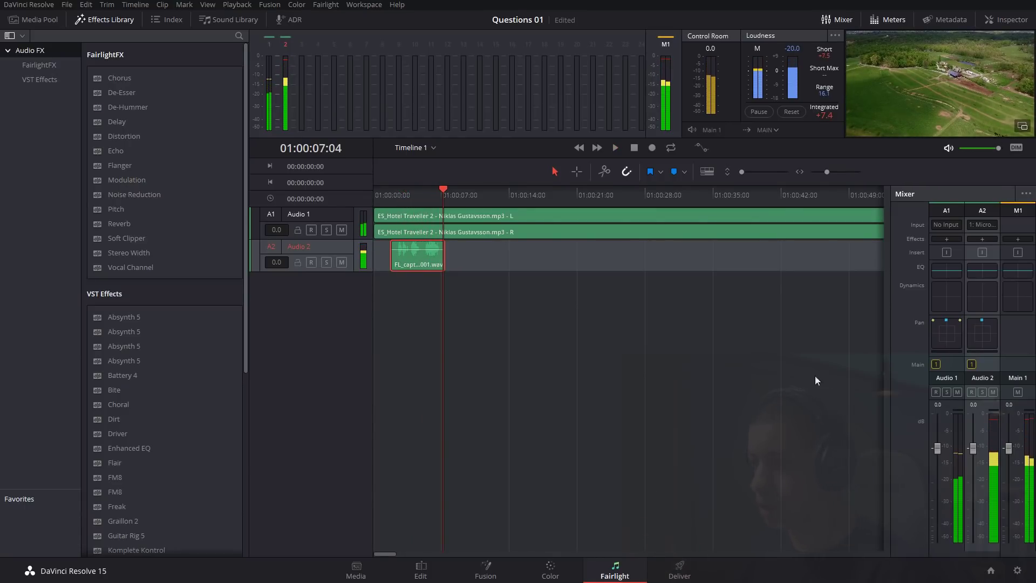
{"action": "left_click", "coordinate": [391, 199]}
{"action": "left_click", "coordinate": [400, 199]}
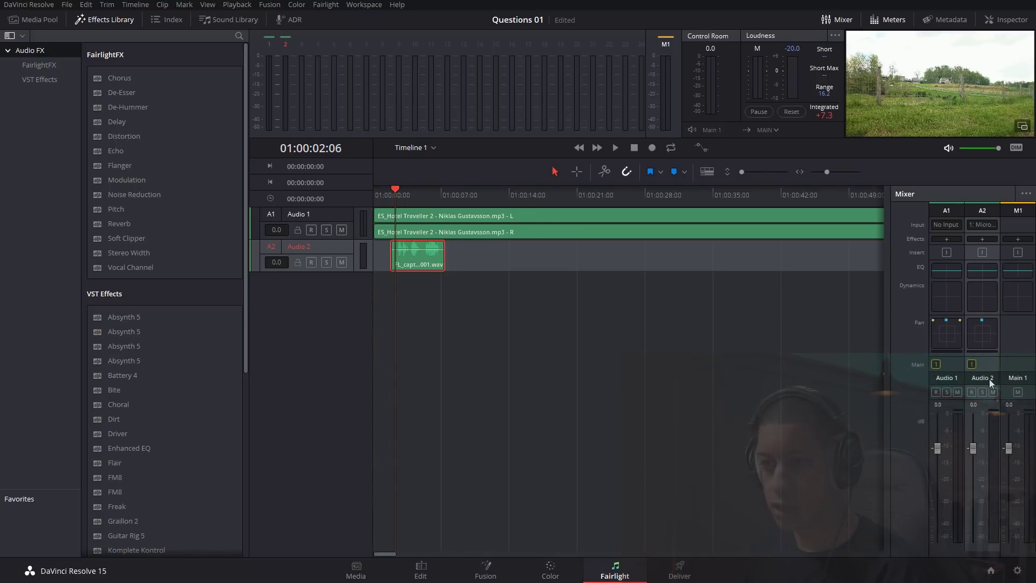
Enable the compressor's sidechain Send in the Audio 2 dynamics and close the dynamics window.
{"action": "double_click", "coordinate": [989, 301]}
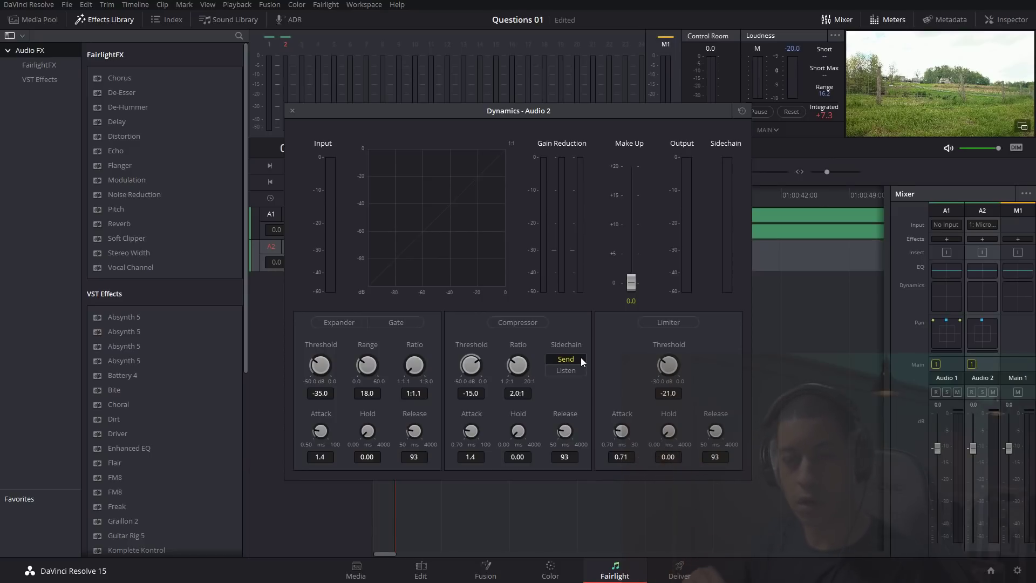
{"action": "left_click", "coordinate": [292, 110]}
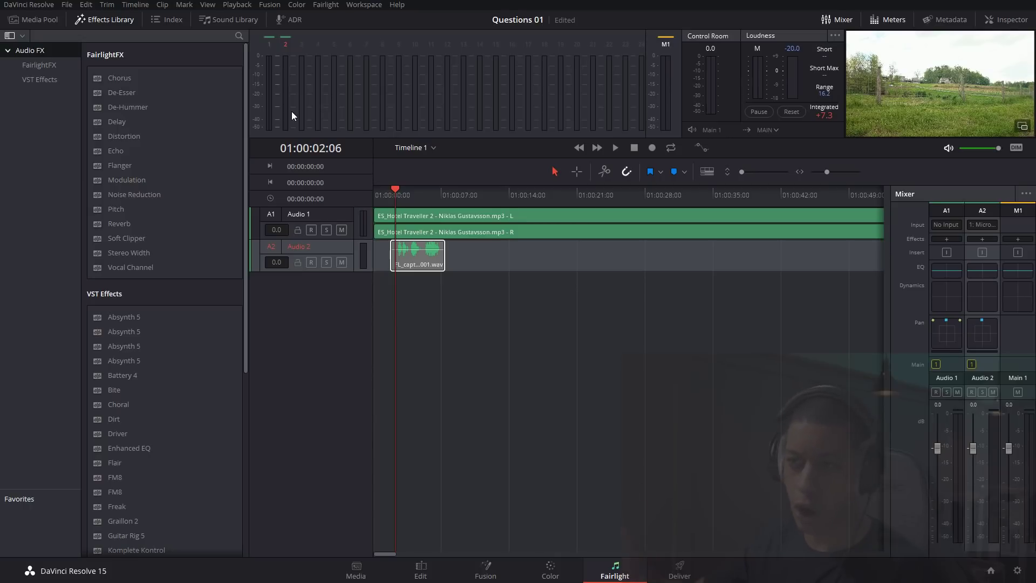
Turn on the compressor in the Audio 1 music track's dynamics and enable its sidechain Listen.
{"action": "left_click", "coordinate": [441, 231]}
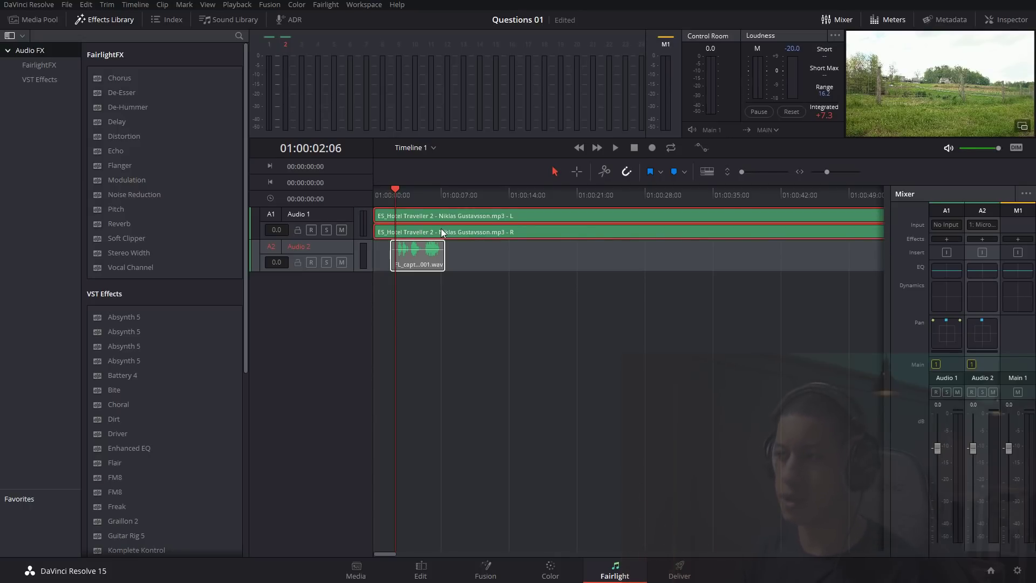
{"action": "double_click", "coordinate": [944, 306]}
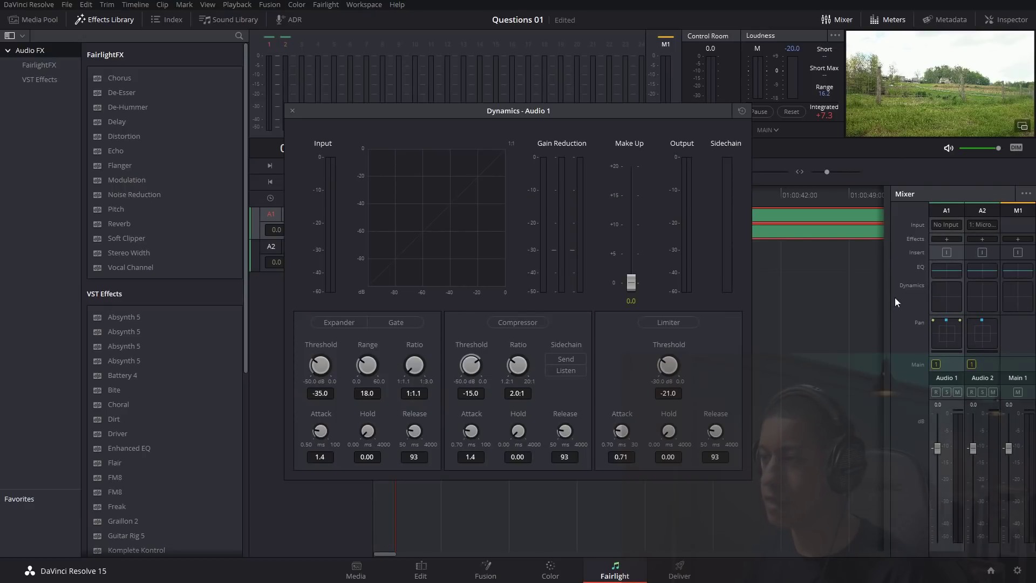
{"action": "left_click", "coordinate": [518, 323]}
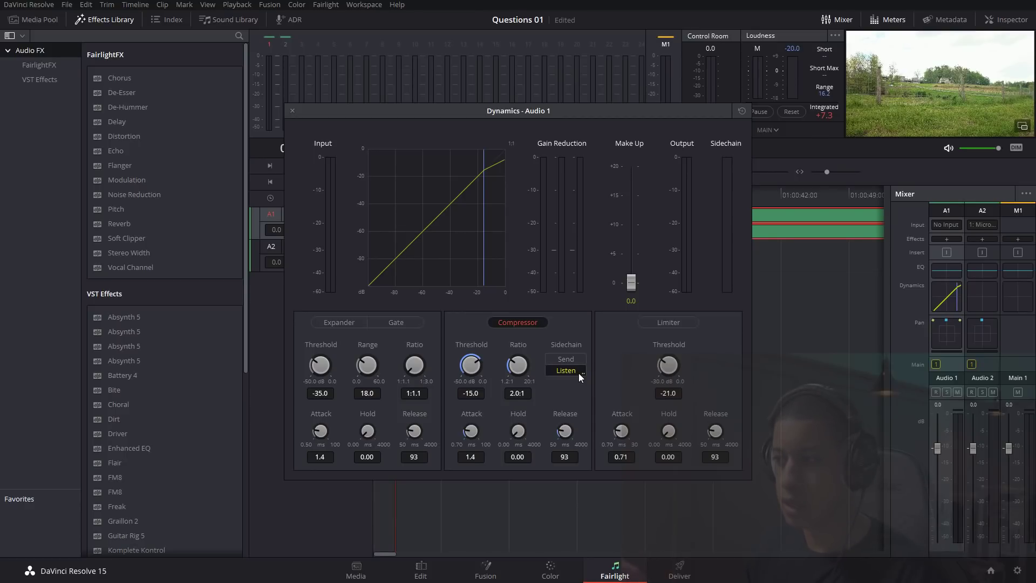
Set the Audio 1 compressor's threshold to -50.0 dB and ratio to 19:1, and close the dynamics window.
{"action": "left_click_drag", "start_coordinate": [554, 123], "coordinate": [660, 110]}
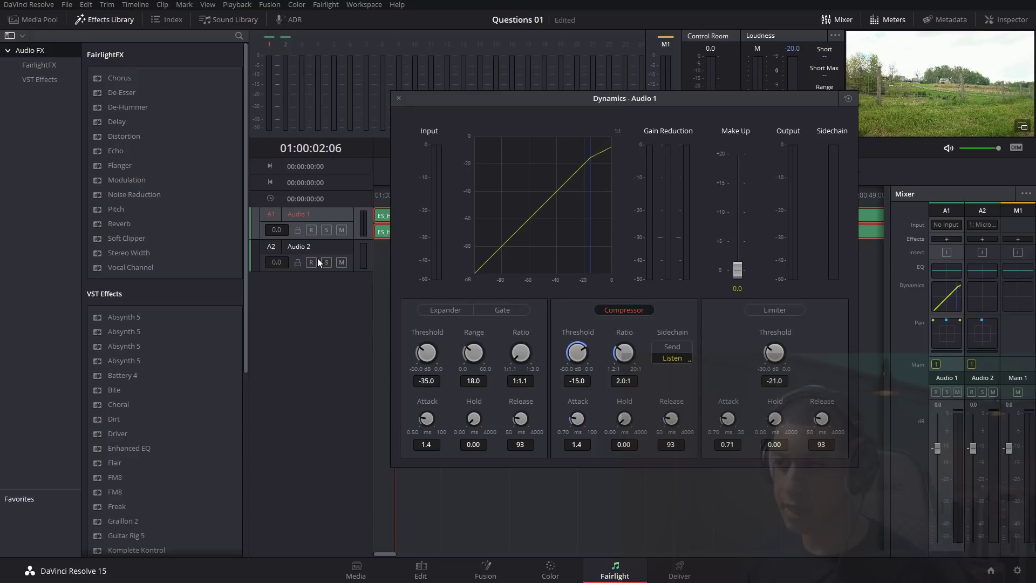
{"action": "left_click_drag", "start_coordinate": [582, 354], "coordinate": [453, 396]}
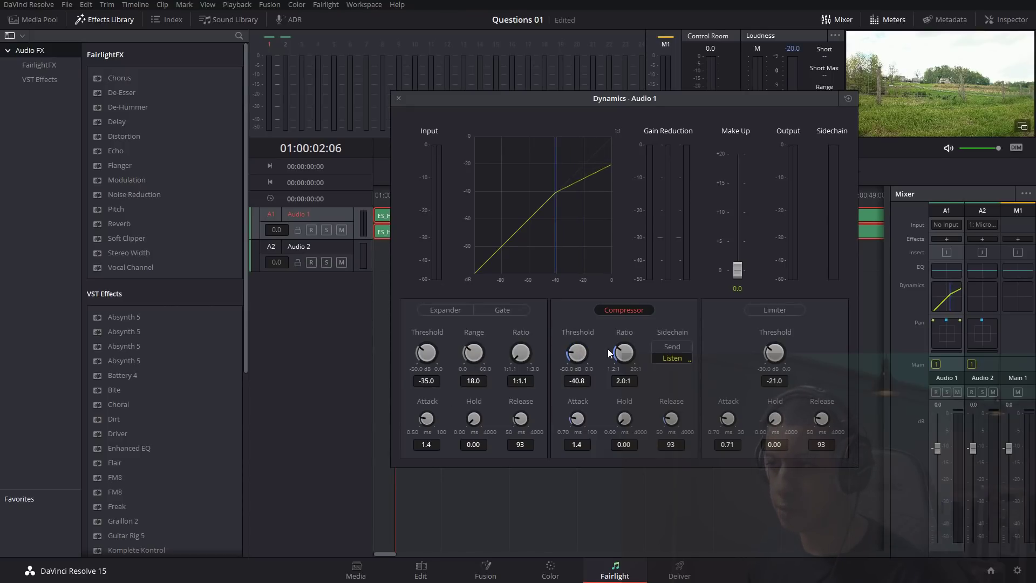
{"action": "left_click_drag", "start_coordinate": [613, 357], "coordinate": [675, 320]}
{"action": "left_click_drag", "start_coordinate": [574, 341], "coordinate": [481, 416]}
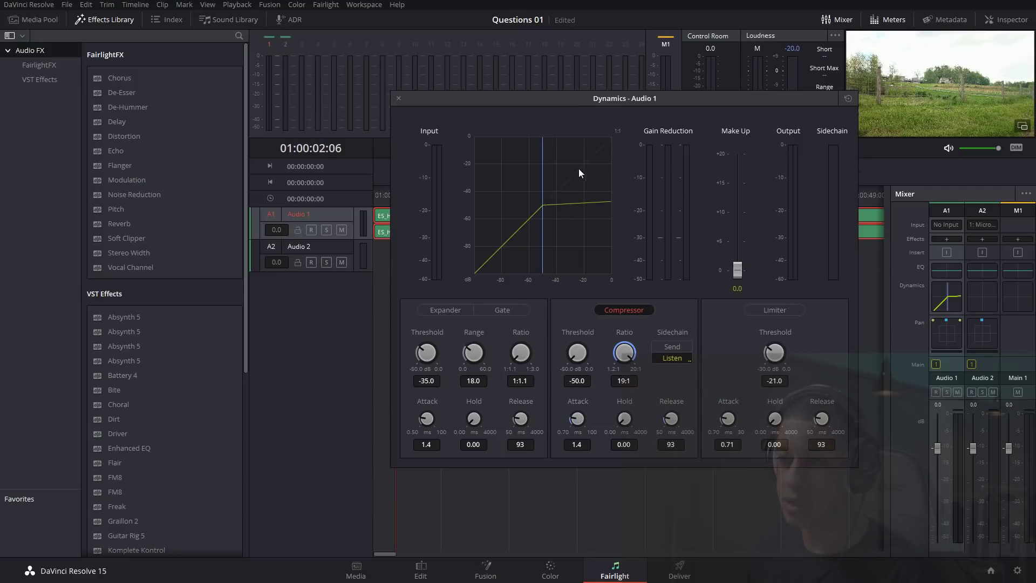
{"action": "left_click_drag", "start_coordinate": [637, 108], "coordinate": [718, 150]}
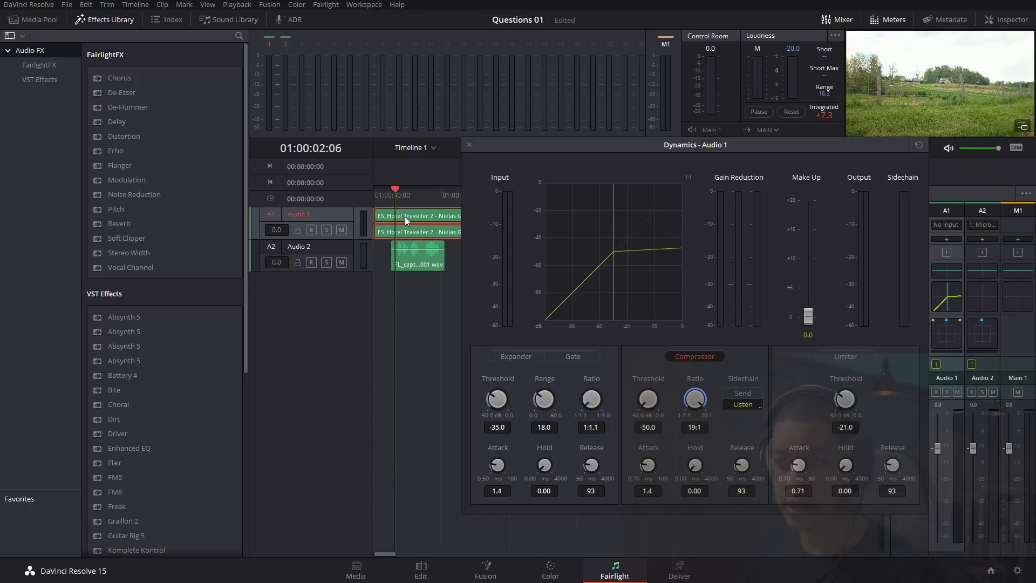
{"action": "left_click", "coordinate": [470, 145]}
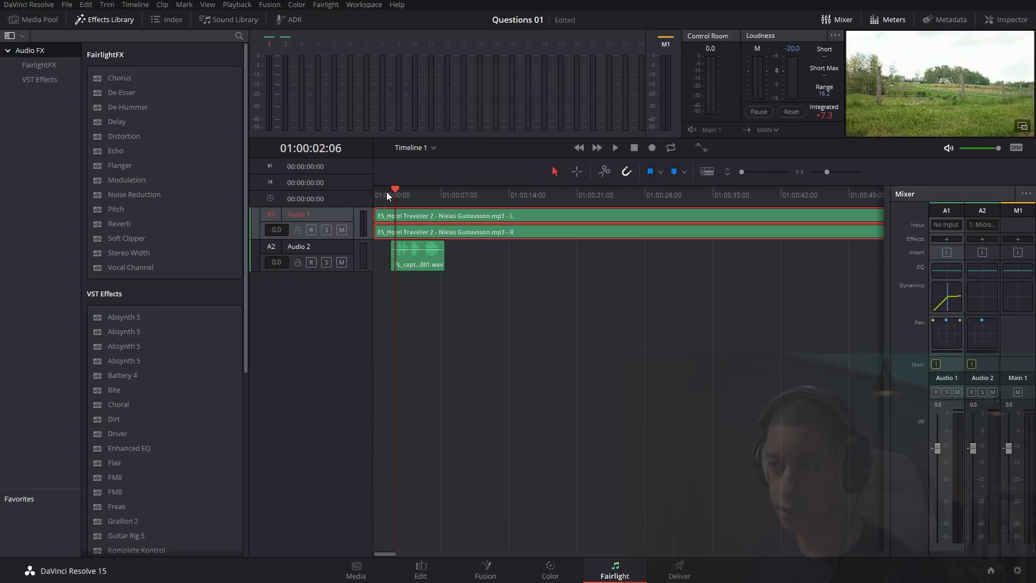
Play the timeline from the start and check on the mixer meters how the music ducks under the voice-over.
{"action": "left_click_drag", "start_coordinate": [386, 192], "coordinate": [381, 198]}
{"action": "key", "text": "space"}
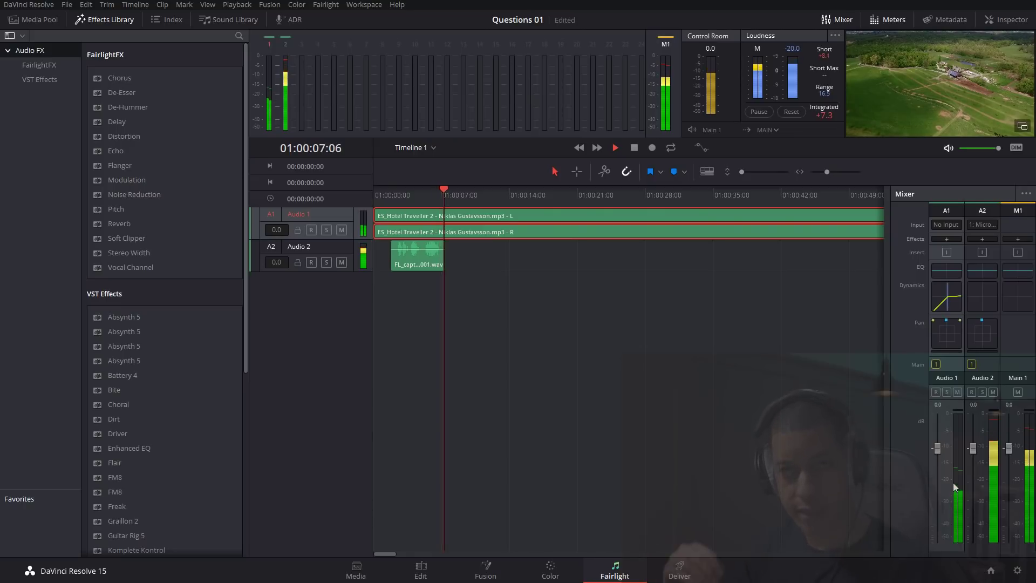
{"action": "key", "text": "space"}
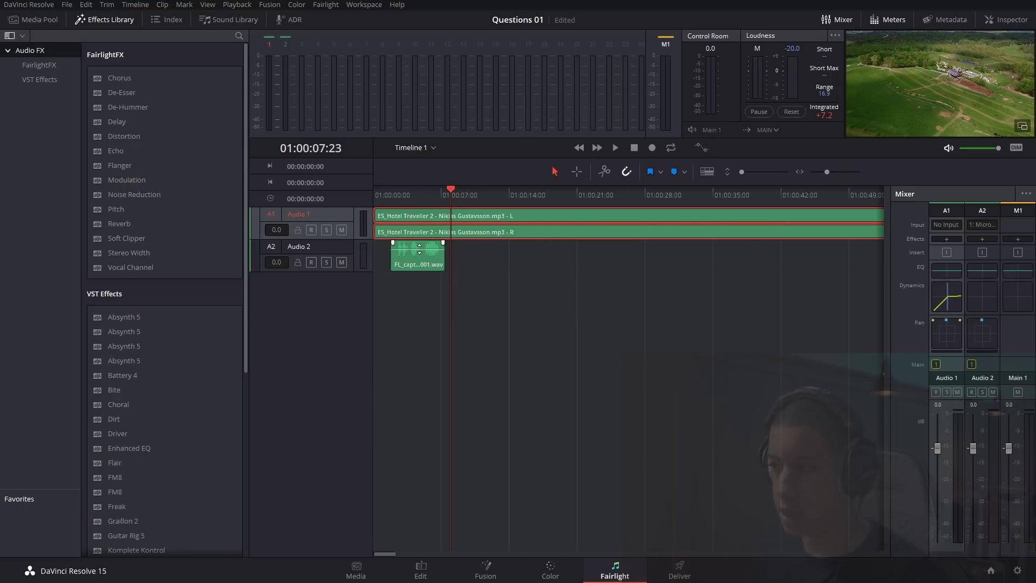
In the Audio 1 dynamics, set the compressor's hold to 220, attack to 1.1 and release to 350 while playing back.
{"action": "double_click", "coordinate": [950, 308]}
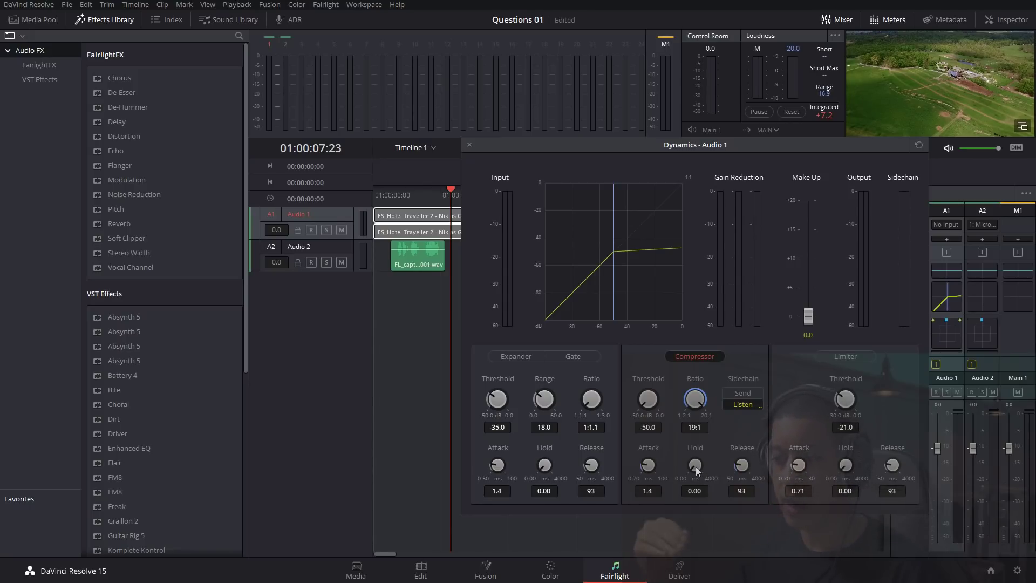
{"action": "left_click_drag", "start_coordinate": [695, 467], "coordinate": [714, 441]}
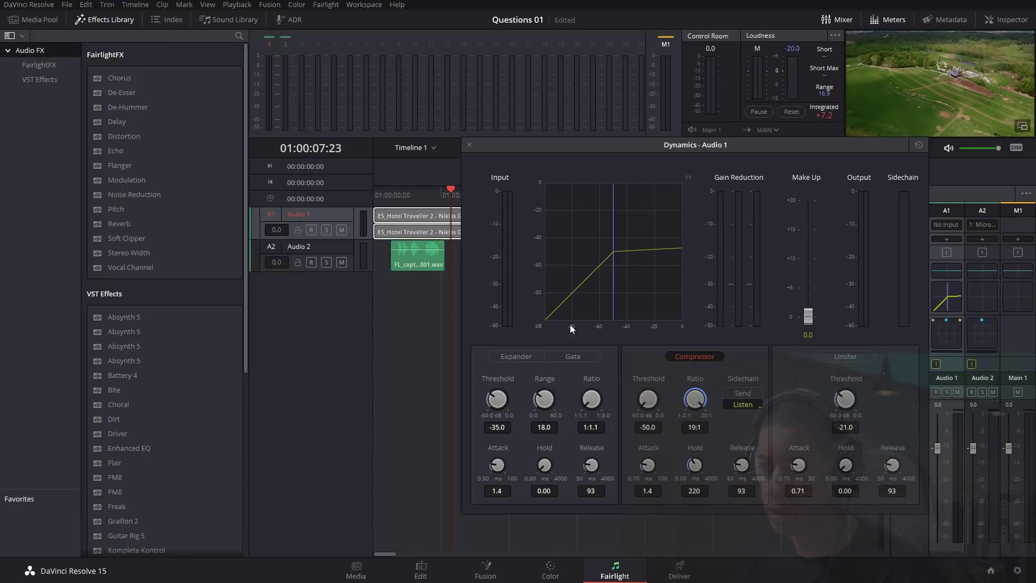
{"action": "left_click", "coordinate": [389, 193]}
{"action": "key", "text": "space"}
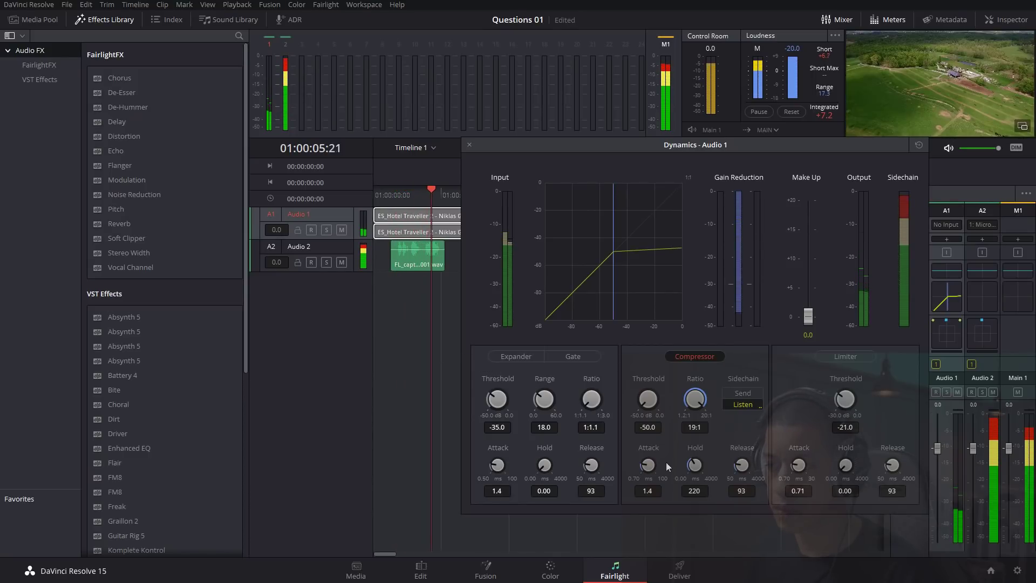
{"action": "left_click_drag", "start_coordinate": [650, 467], "coordinate": [640, 461]}
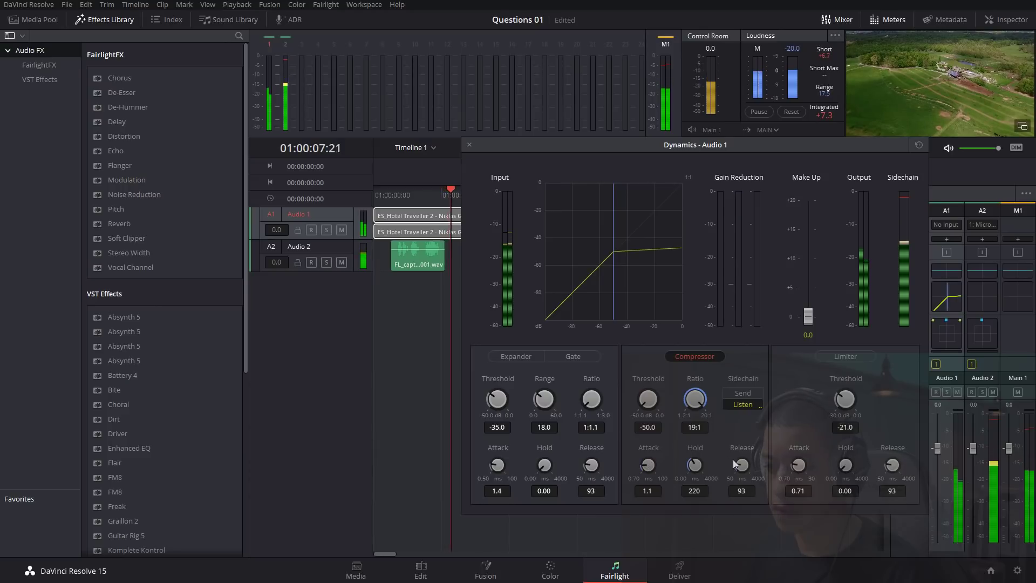
{"action": "left_click_drag", "start_coordinate": [740, 461], "coordinate": [753, 456]}
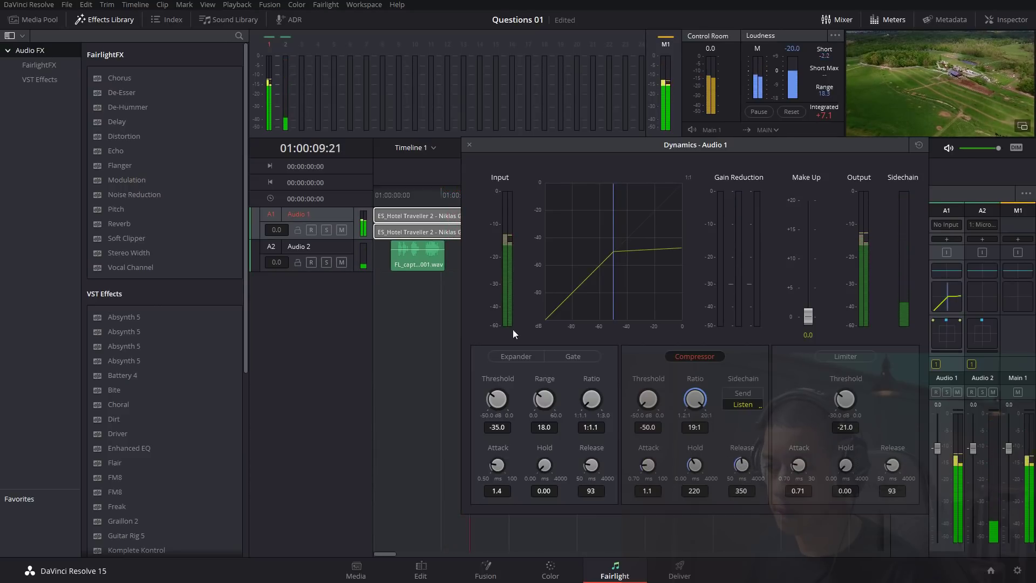
Replay the voice-over with the music to judge the compressor timing, and close the Audio 1 dynamics window.
{"action": "left_click_drag", "start_coordinate": [407, 190], "coordinate": [379, 198]}
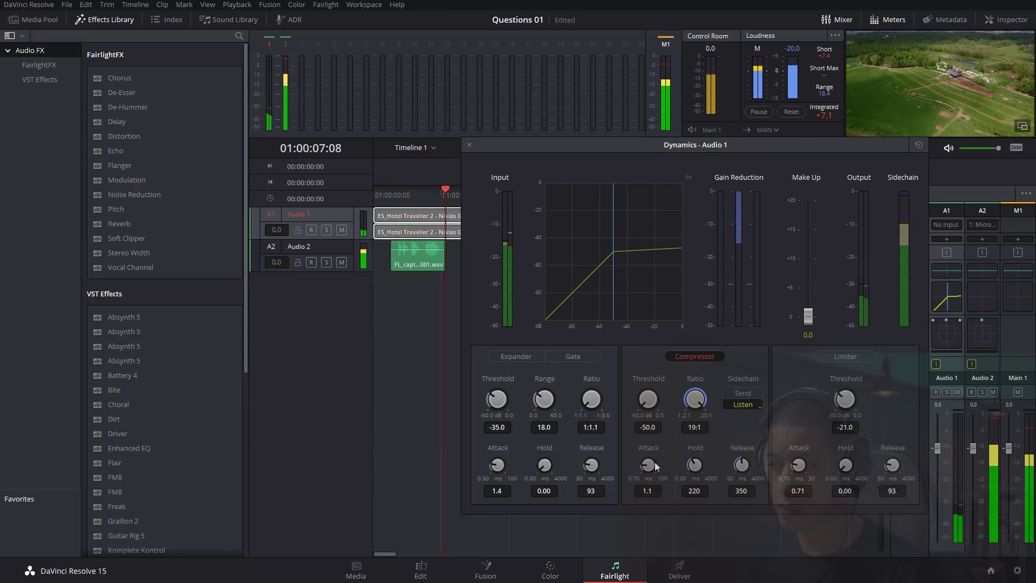
{"action": "key", "text": "space"}
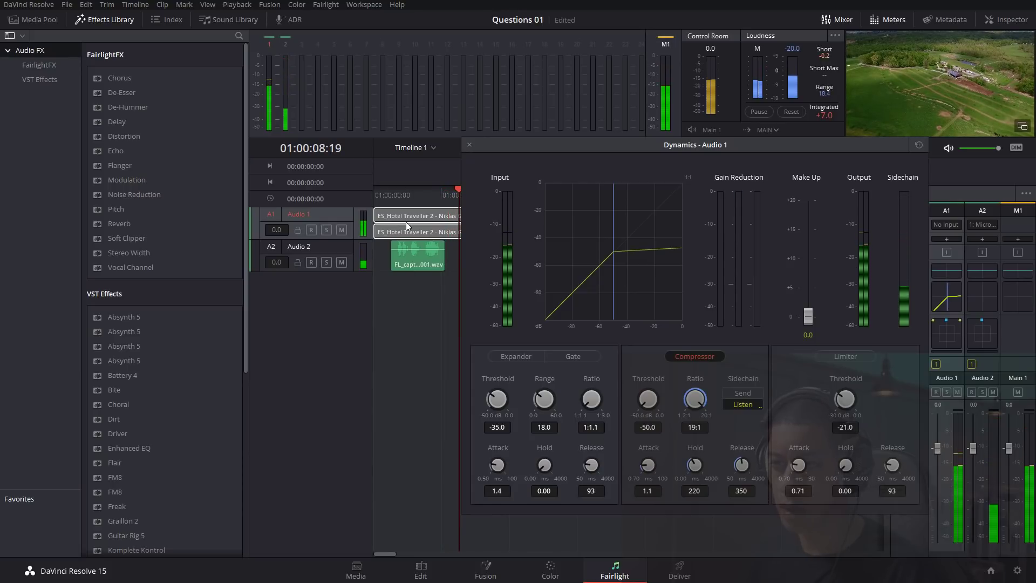
{"action": "left_click", "coordinate": [469, 144]}
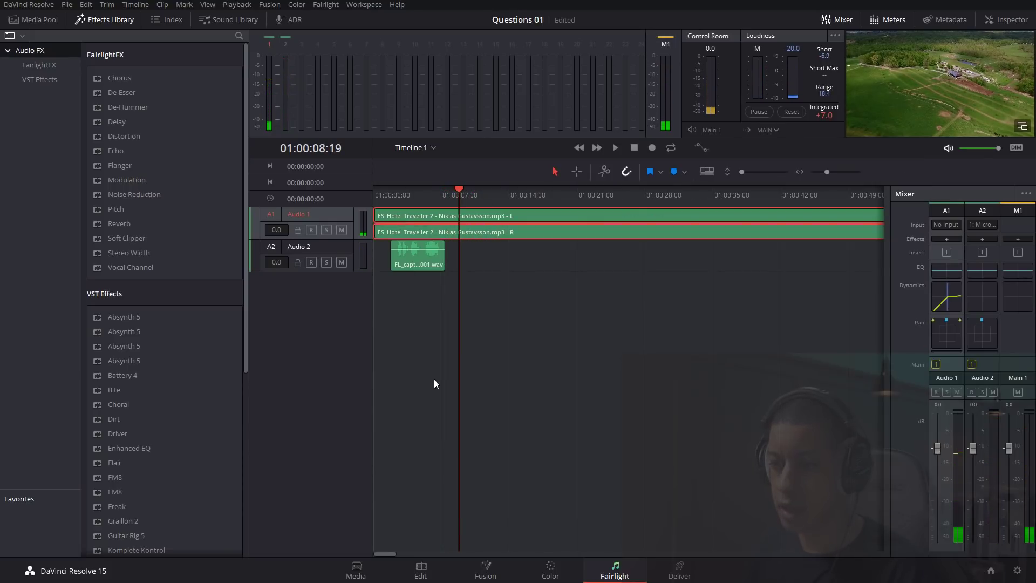
On the Edit page, raise the music clip's volume to 0.61 and play the voice-over section to test the ducking.
{"action": "left_click", "coordinate": [436, 575]}
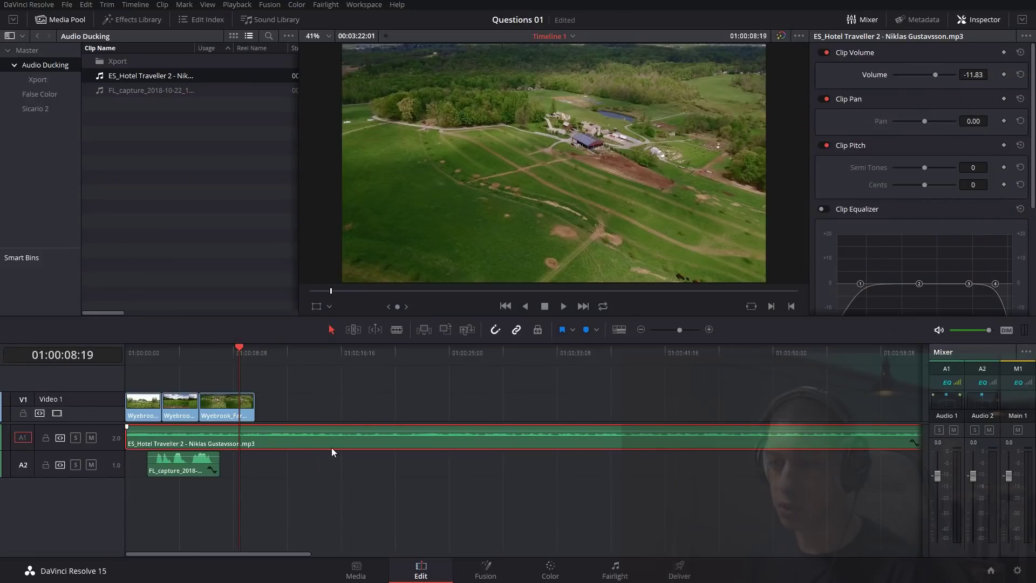
{"action": "left_click_drag", "start_coordinate": [936, 74], "coordinate": [942, 75]}
{"action": "left_click", "coordinate": [152, 354]}
{"action": "key", "text": "space"}
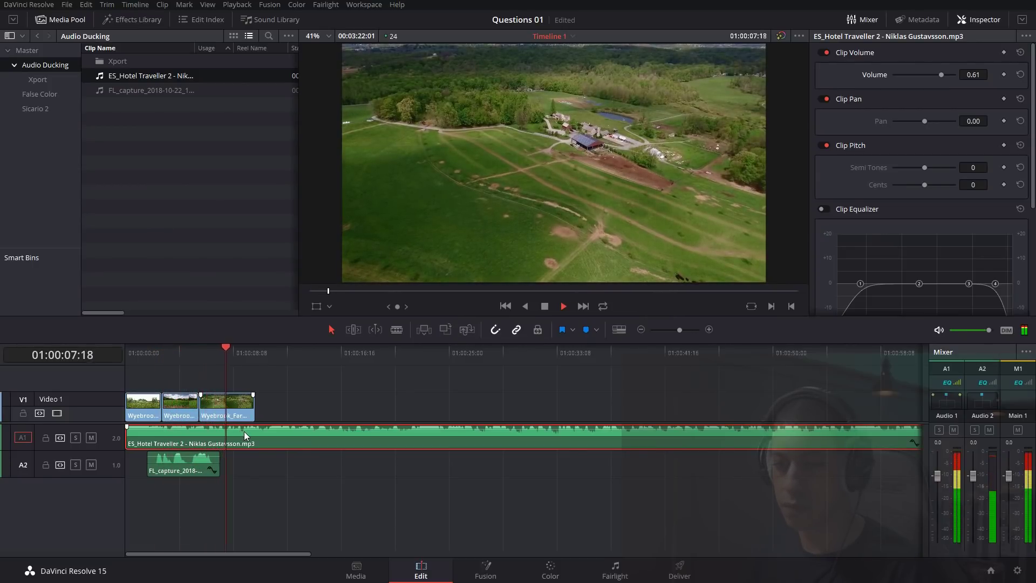
{"action": "key", "text": "space"}
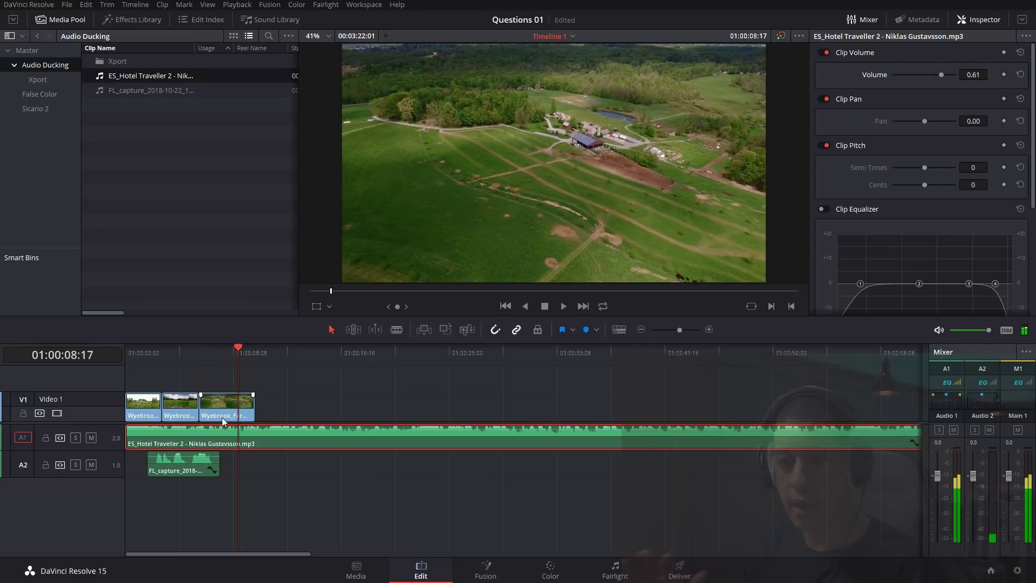
Replay parts of the voice-over section and check how the music ducks between the spoken phrases.
{"action": "left_click_drag", "start_coordinate": [180, 358], "coordinate": [185, 361]}
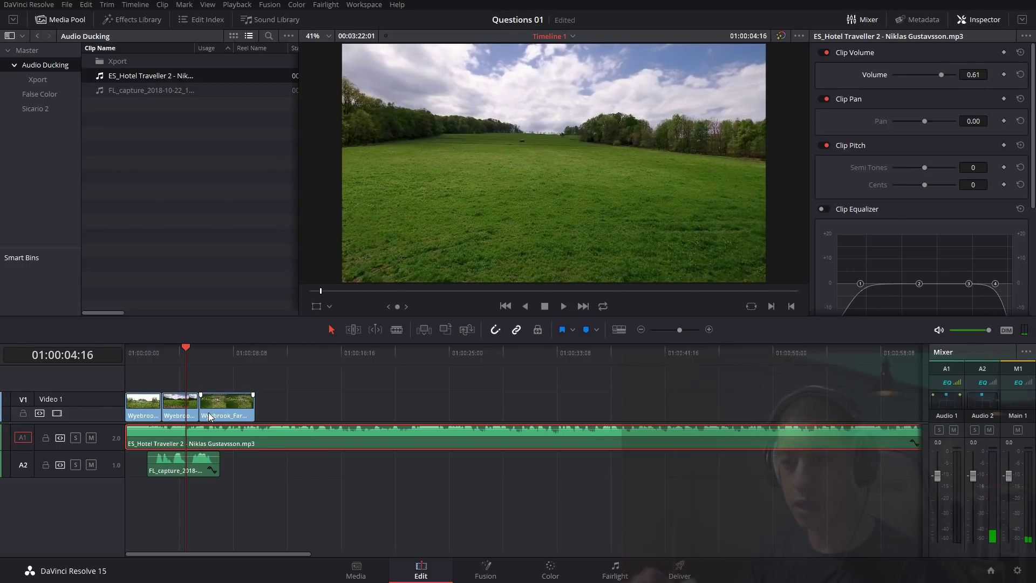
{"action": "left_click_drag", "start_coordinate": [181, 354], "coordinate": [150, 362]}
{"action": "key", "text": "space"}
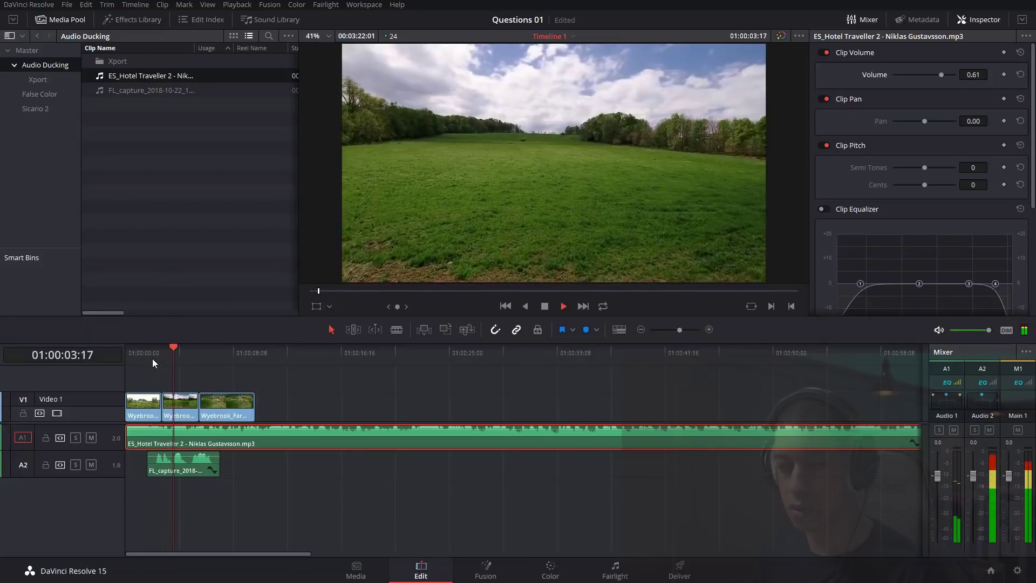
{"action": "key", "text": "space"}
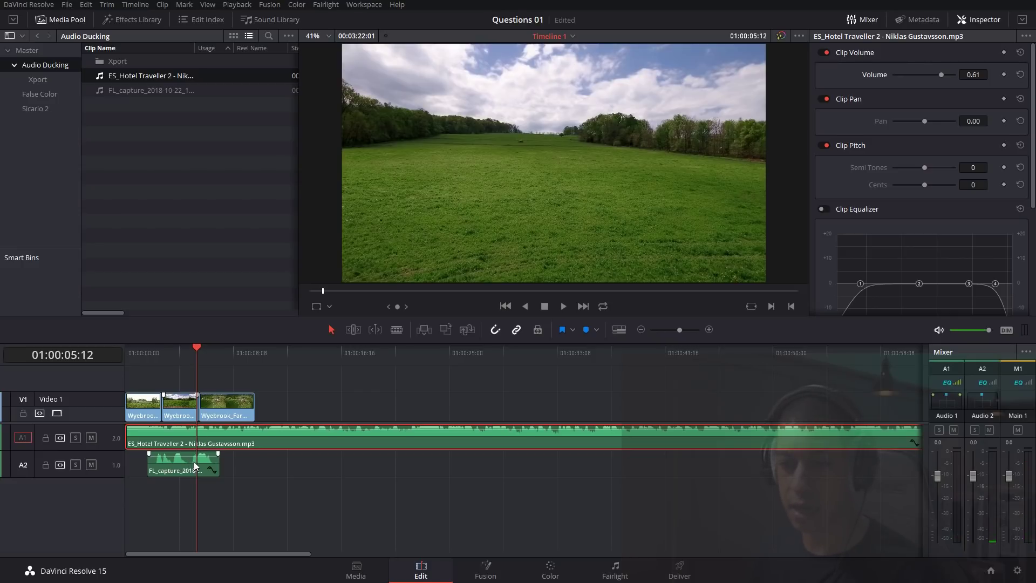
{"action": "left_click_drag", "start_coordinate": [190, 354], "coordinate": [186, 355]}
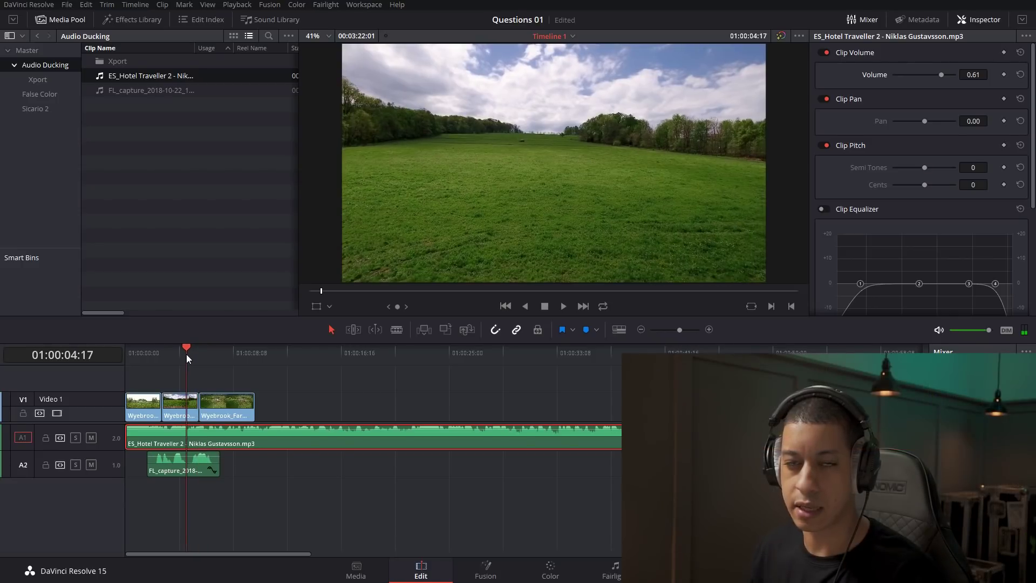
{"action": "key", "text": "space"}
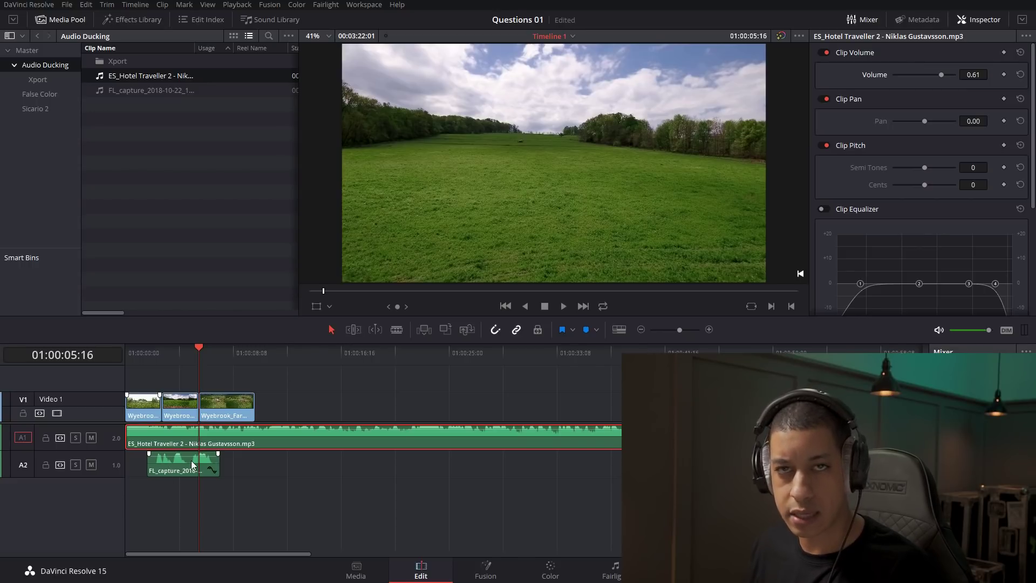
{"action": "left_click", "coordinate": [185, 356]}
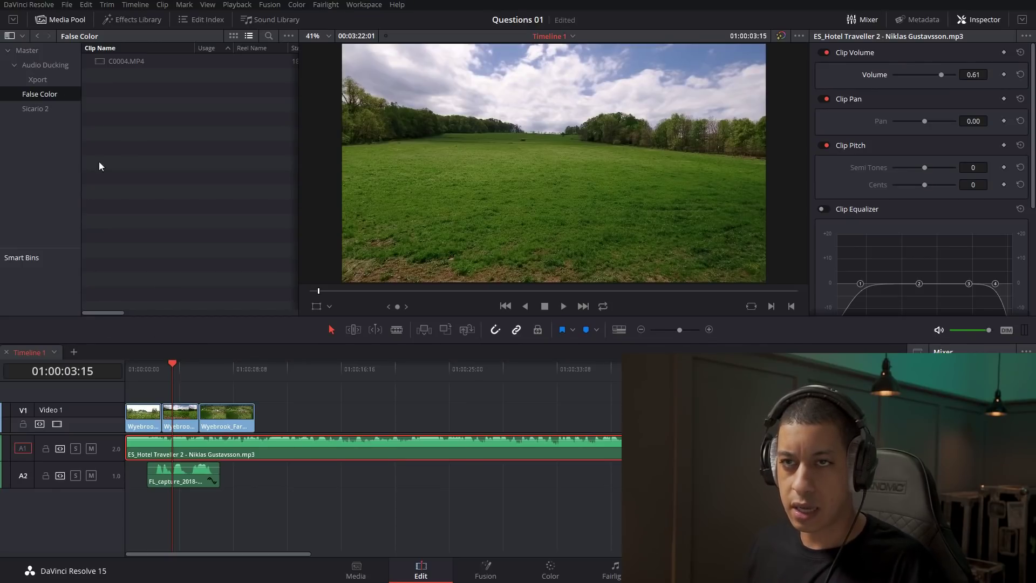
Create a new timeline named Timeline 2 from the C0004.MP4 clip in the False Color bin.
{"action": "right_click", "coordinate": [121, 63]}
{"action": "left_click", "coordinate": [177, 73]}
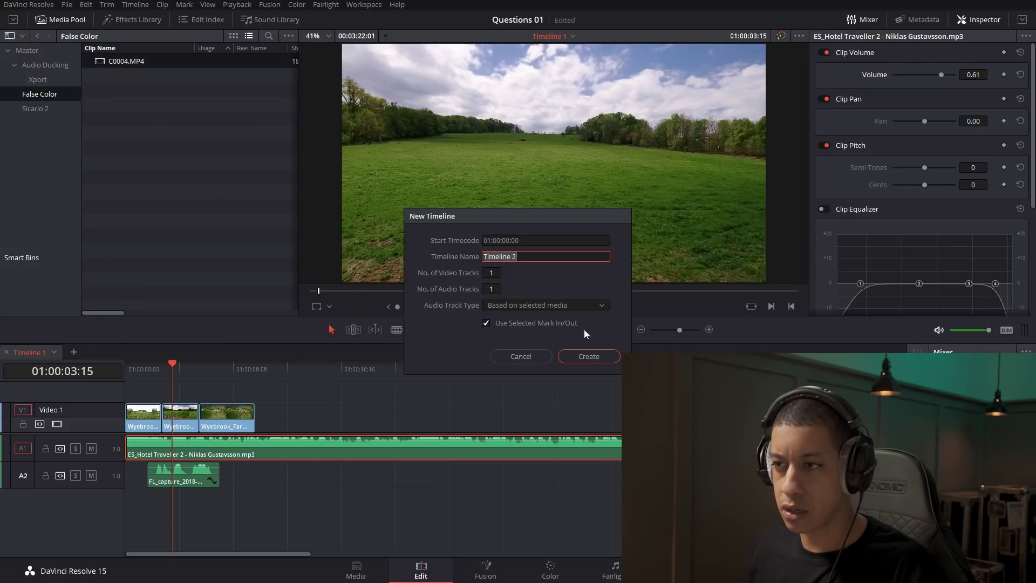
{"action": "left_click", "coordinate": [587, 354]}
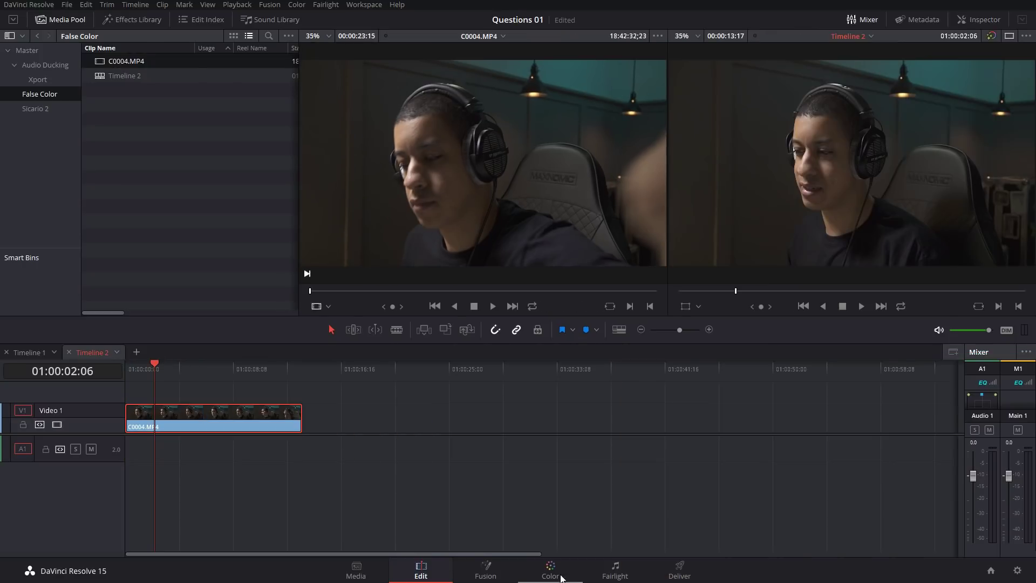
Open Timeline 2 on the Color page, park on a frame at 01:00:02:17 and switch the scopes to Waveform.
{"action": "left_click", "coordinate": [561, 577]}
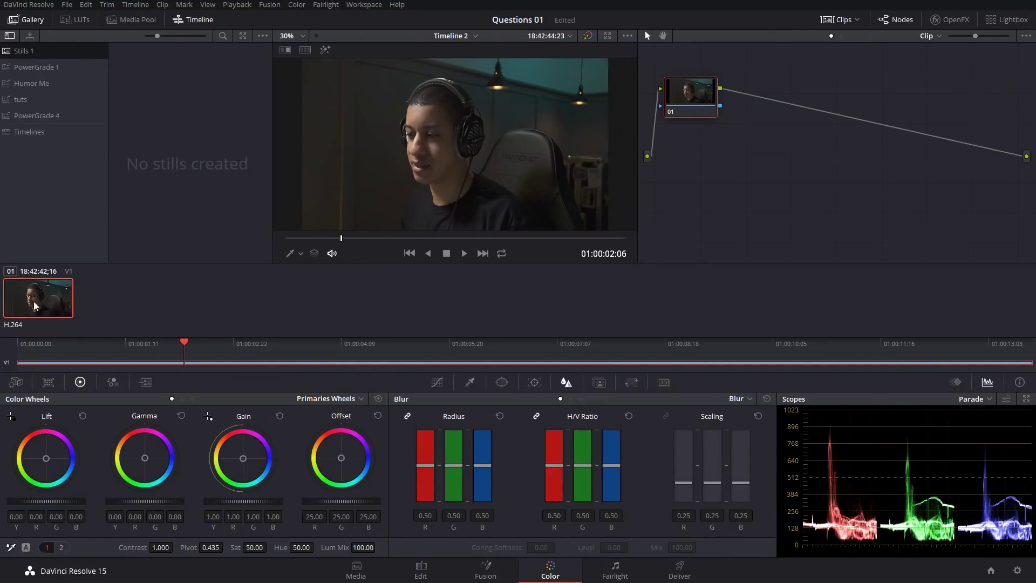
{"action": "left_click_drag", "start_coordinate": [193, 353], "coordinate": [220, 354]}
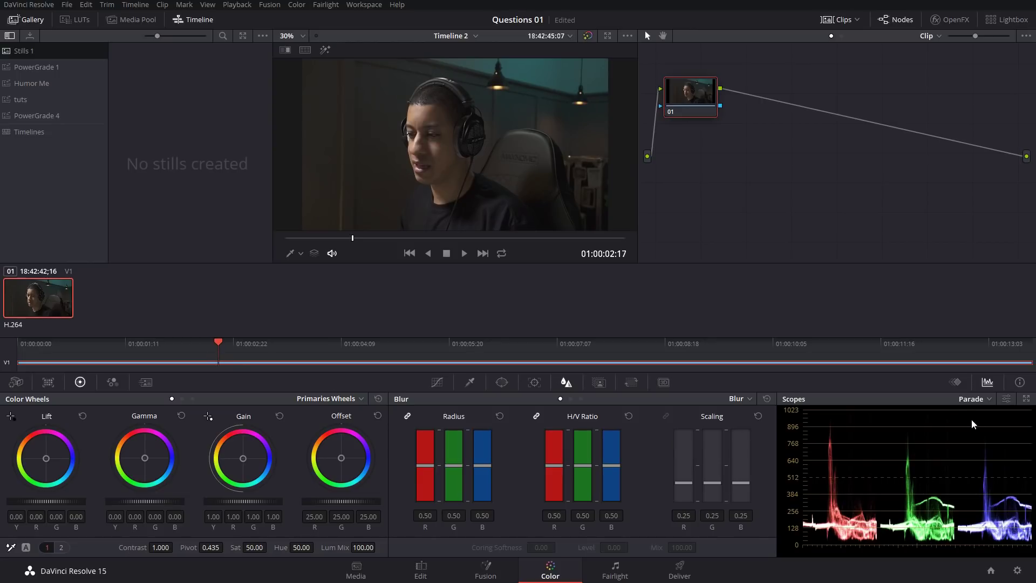
{"action": "left_click", "coordinate": [971, 399]}
{"action": "left_click", "coordinate": [1011, 431]}
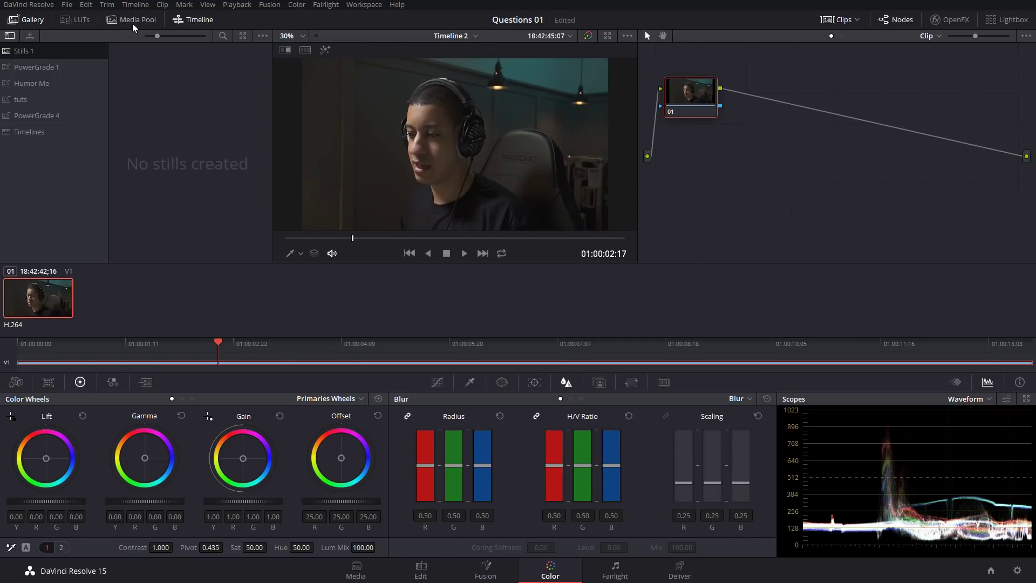
Hide the gallery, timeline and clip thumbnails to enlarge the viewer.
{"action": "left_click", "coordinate": [27, 20]}
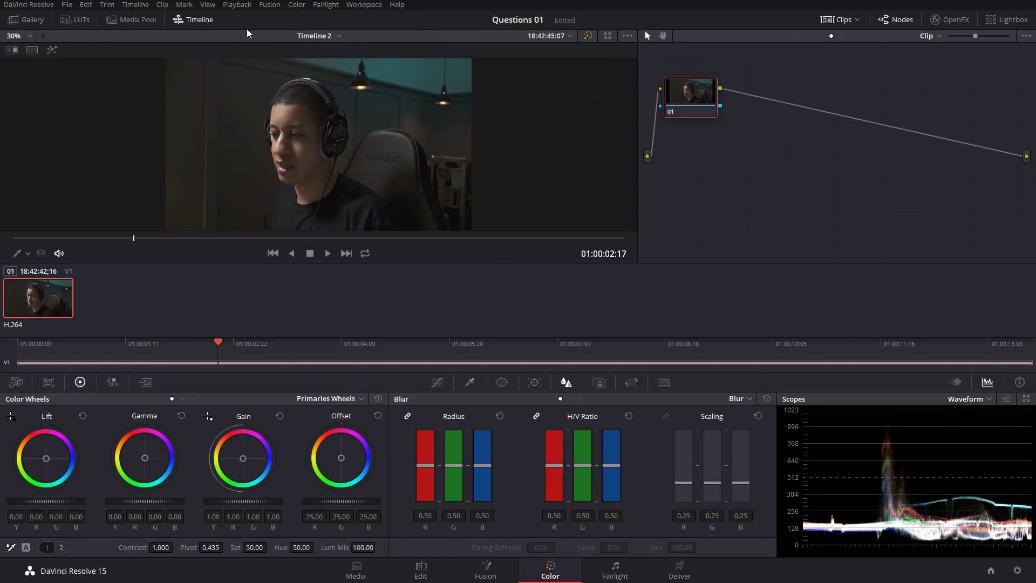
{"action": "left_click", "coordinate": [193, 20]}
{"action": "left_click", "coordinate": [839, 20]}
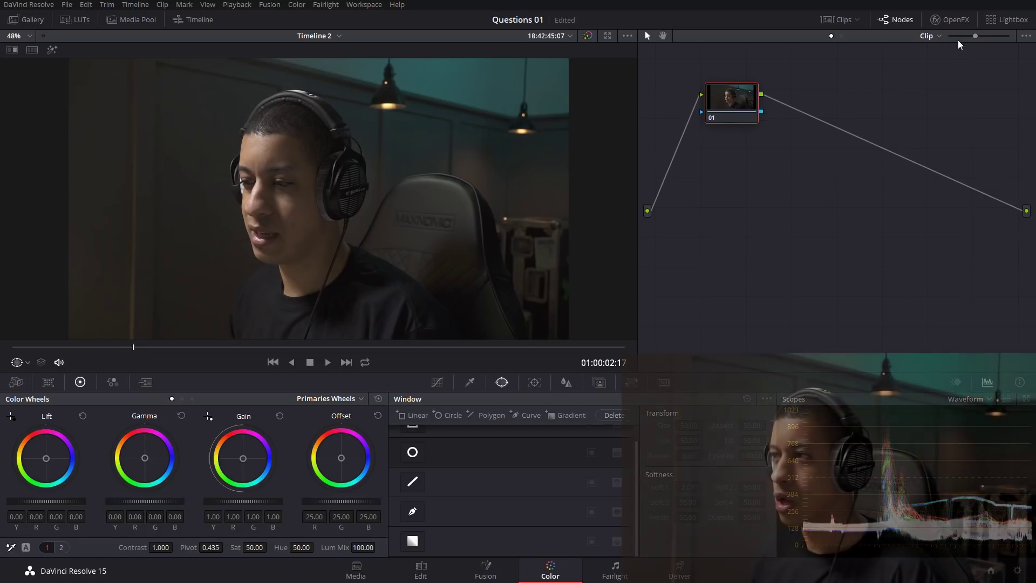
Find False Color 3.8 (timeinpixels.com) among the OpenFX Scopes effects and apply it to node 01.
{"action": "left_click", "coordinate": [955, 19]}
{"action": "scroll", "coordinate": [938, 251], "scroll_direction": "down", "scroll_amount": 10}
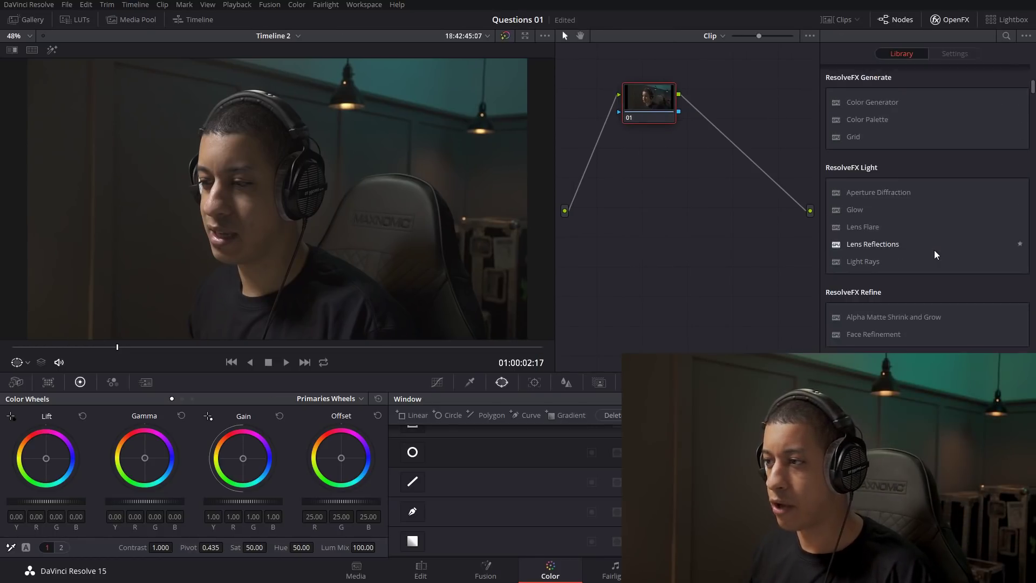
{"action": "scroll", "coordinate": [939, 251], "scroll_direction": "down", "scroll_amount": 6}
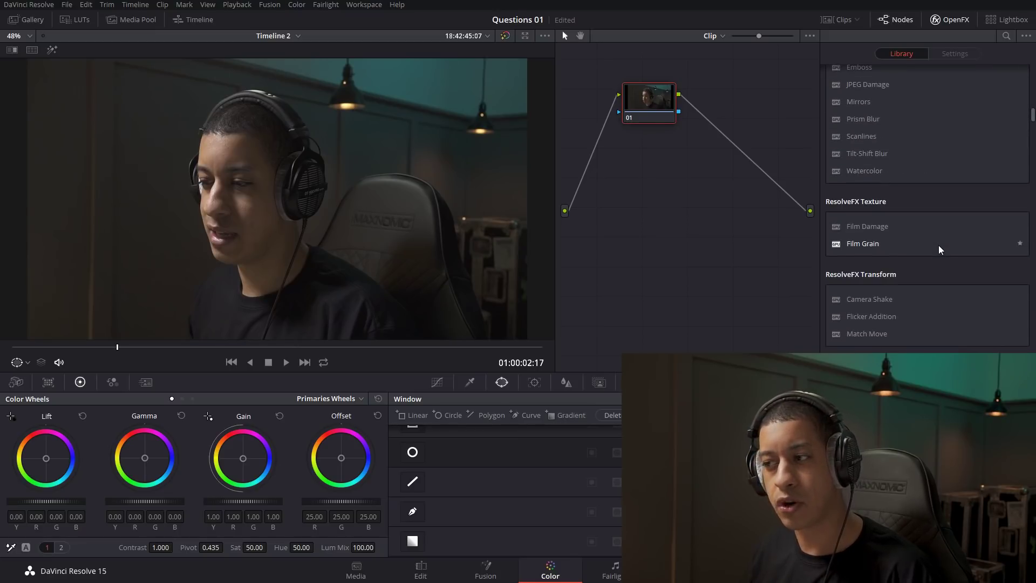
{"action": "scroll", "coordinate": [938, 246], "scroll_direction": "down", "scroll_amount": 6}
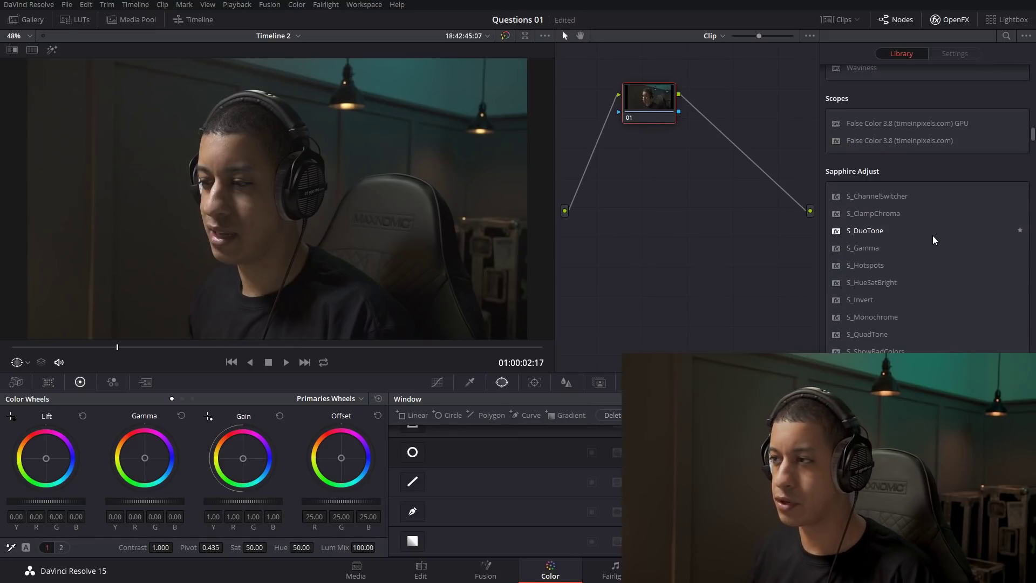
{"action": "scroll", "coordinate": [935, 240], "scroll_direction": "up", "scroll_amount": 5}
{"action": "left_click_drag", "start_coordinate": [869, 232], "coordinate": [636, 115]}
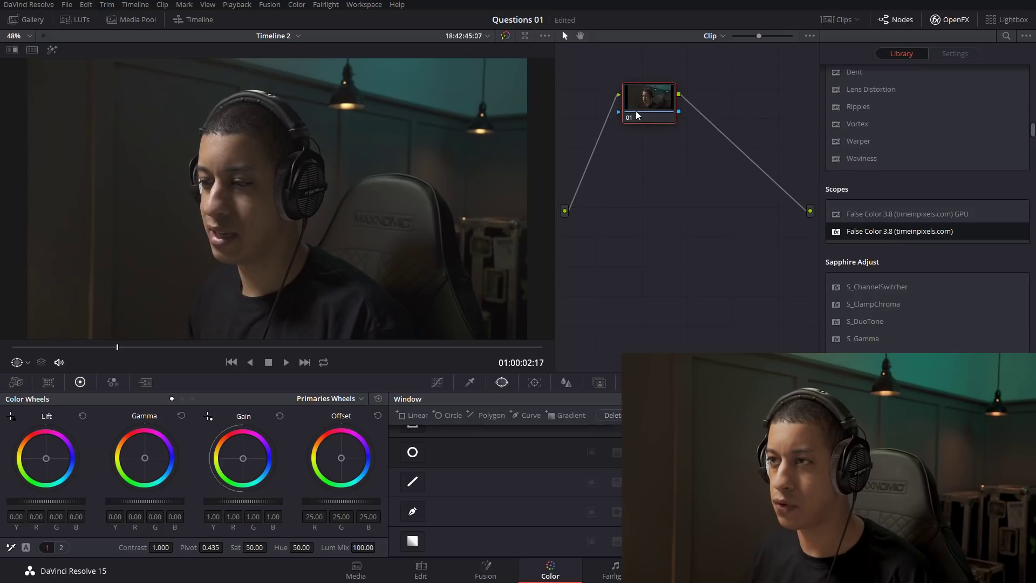
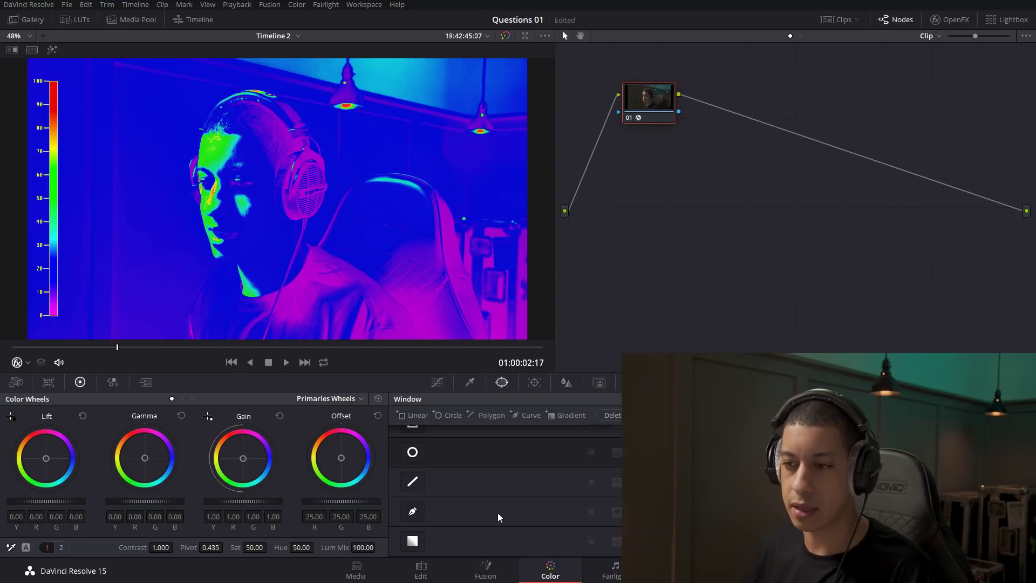
Add a serial node before the False Color node and raise its Gain to 1.13.
{"action": "left_click_drag", "start_coordinate": [639, 121], "coordinate": [614, 109]}
{"action": "key", "text": "shift+s"}
{"action": "left_click_drag", "start_coordinate": [708, 115], "coordinate": [745, 120]}
{"action": "left_click", "coordinate": [632, 109]}
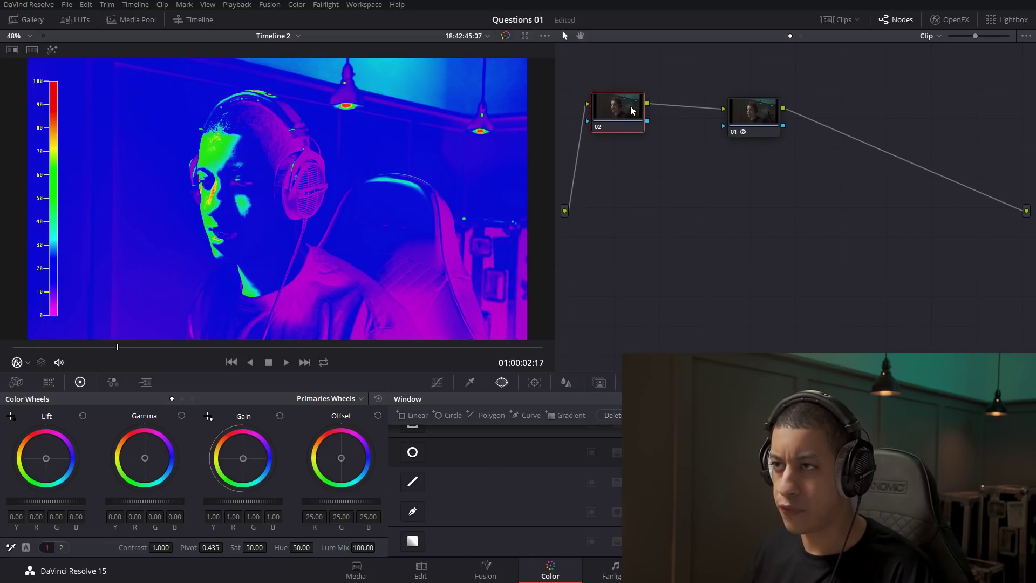
{"action": "left_click_drag", "start_coordinate": [221, 501], "coordinate": [243, 502]}
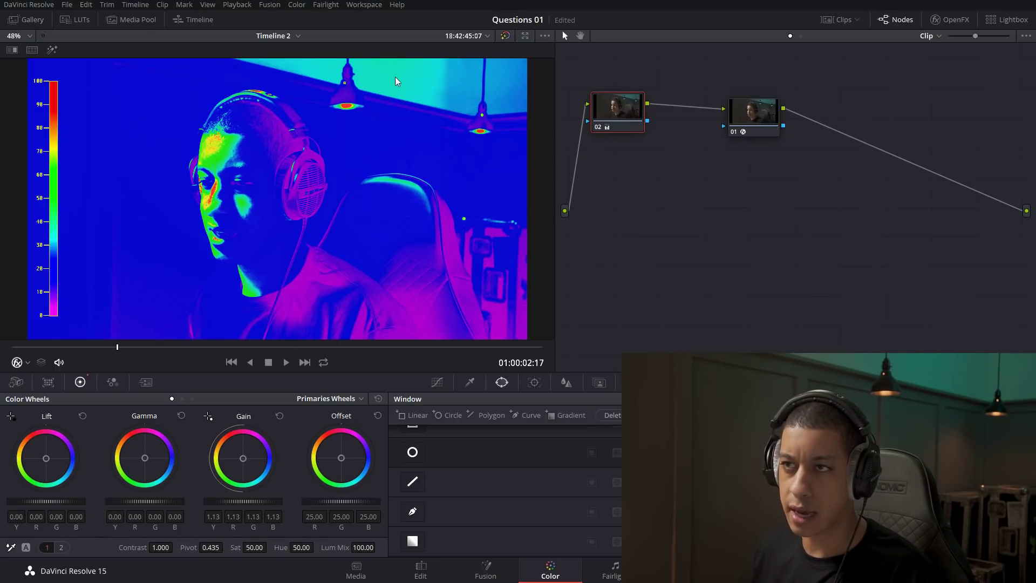
Turn False Color node 01 off and back on to compare the clip with and without the overlay.
{"action": "left_click", "coordinate": [748, 124]}
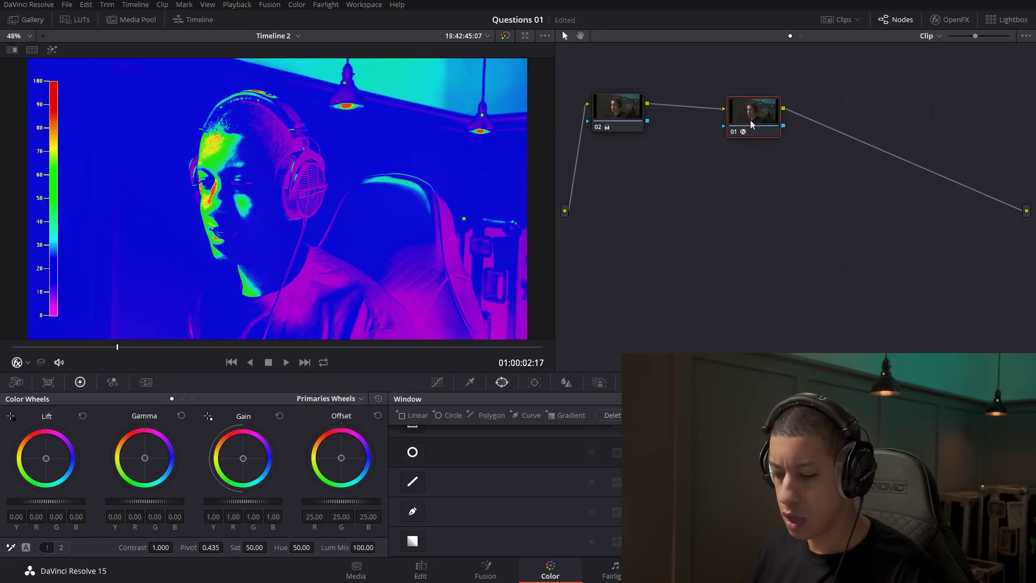
{"action": "key", "text": "ctrl+d"}
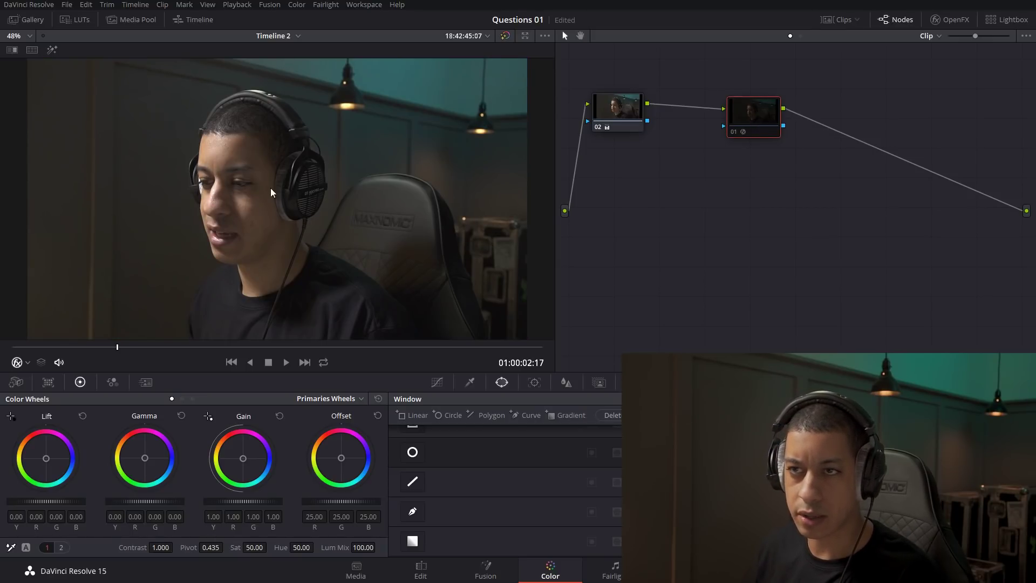
{"action": "key", "text": "ctrl+d"}
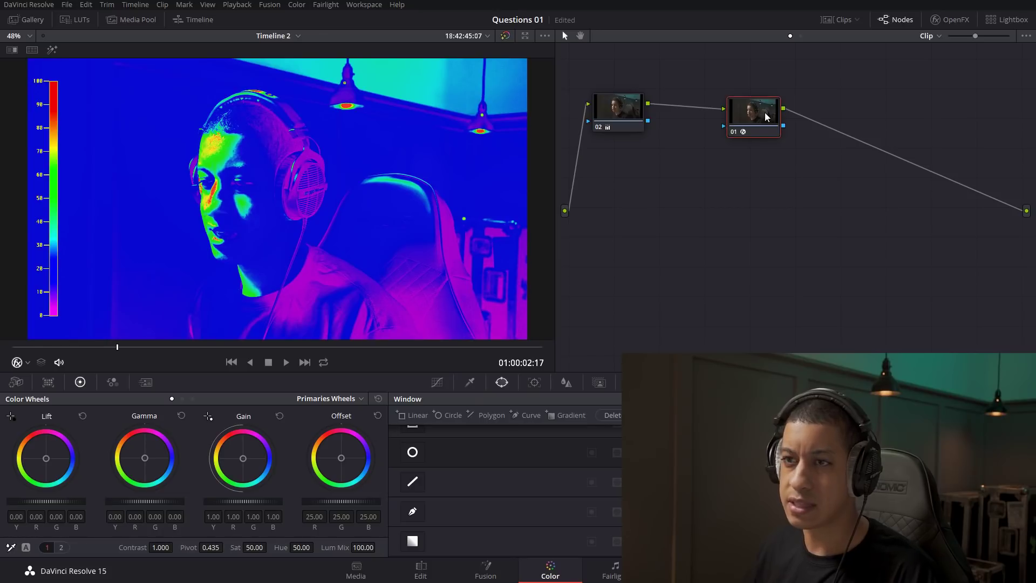
Move False Color node 01 farther from node 02 in the node graph and disable it.
{"action": "left_click_drag", "start_coordinate": [764, 117], "coordinate": [758, 110]}
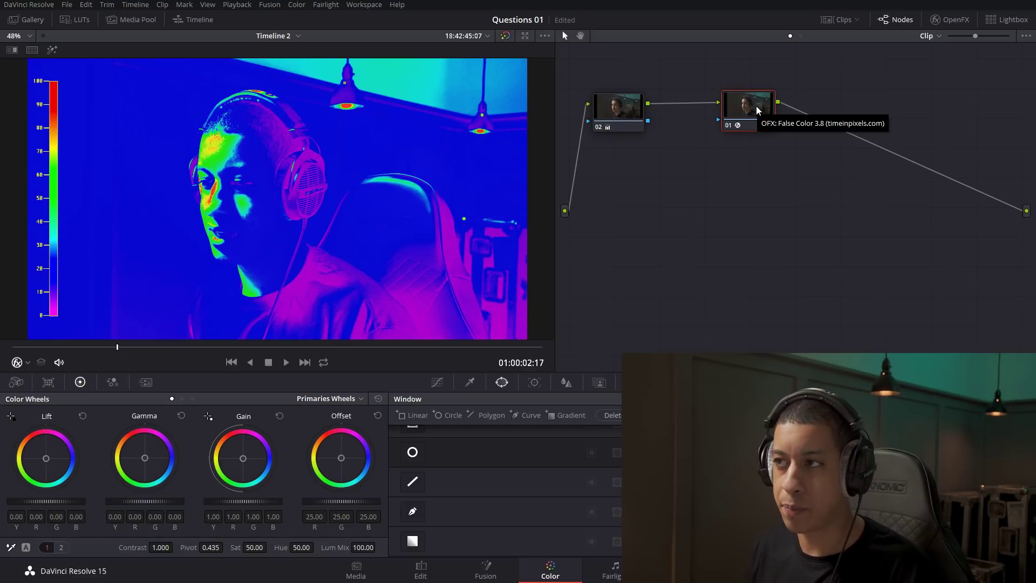
{"action": "left_click_drag", "start_coordinate": [757, 110], "coordinate": [804, 123]}
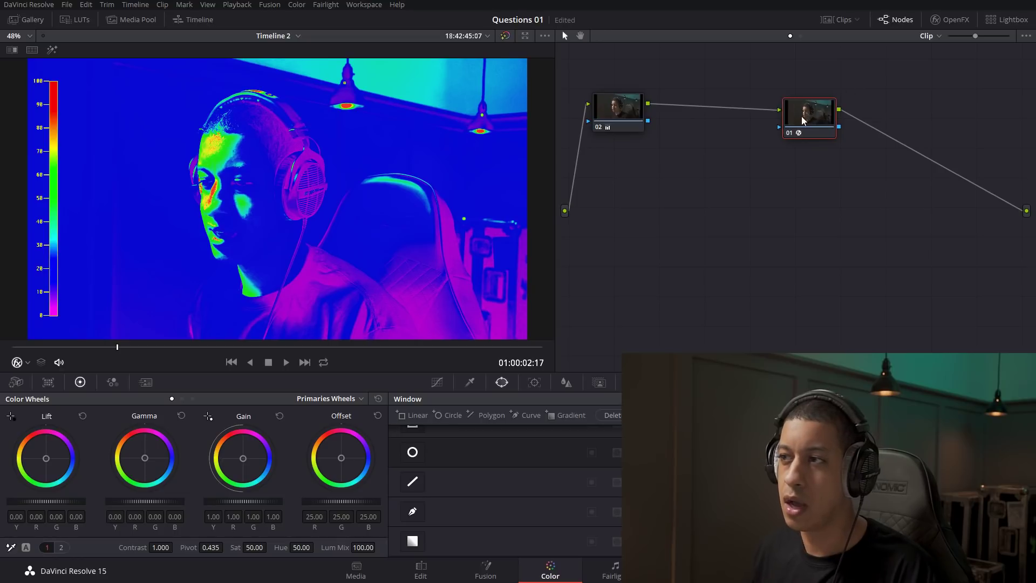
{"action": "left_click_drag", "start_coordinate": [801, 130], "coordinate": [860, 127]}
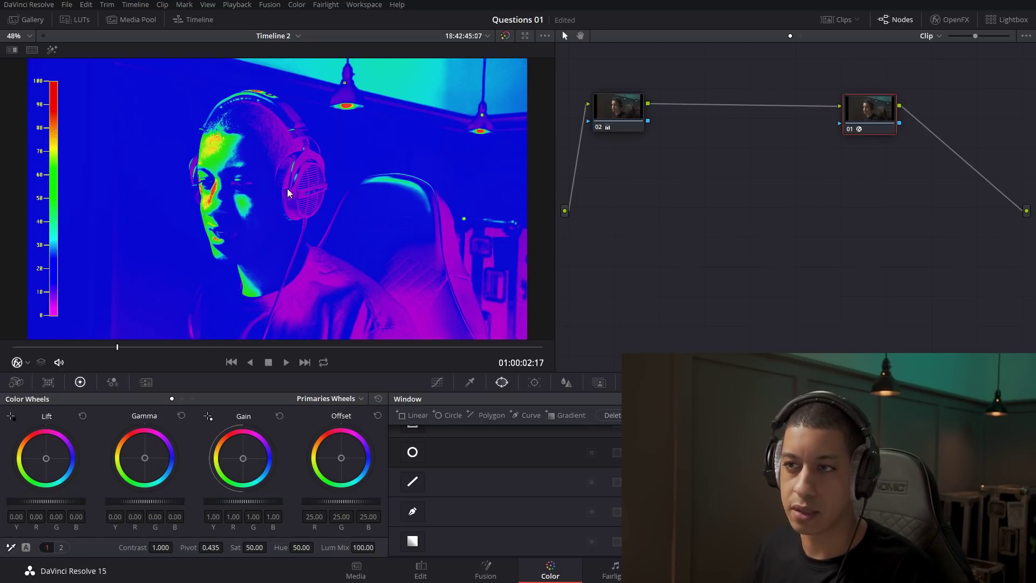
{"action": "key", "text": "ctrl+d"}
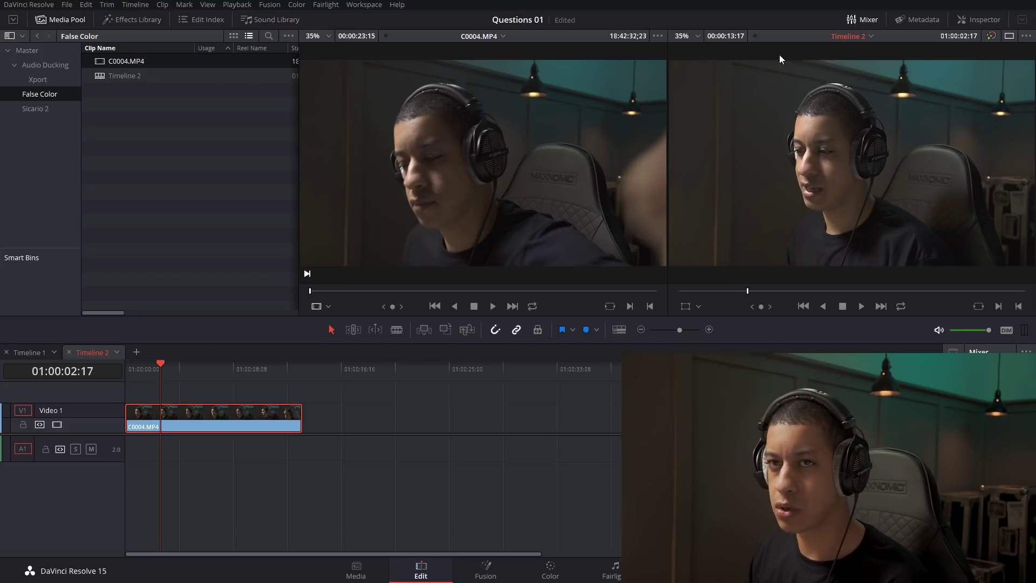
Preview [2270-2270].jpg and [8612-8612].jpg from the Sicario 2 bin in the source viewer.
{"action": "left_click", "coordinate": [39, 109]}
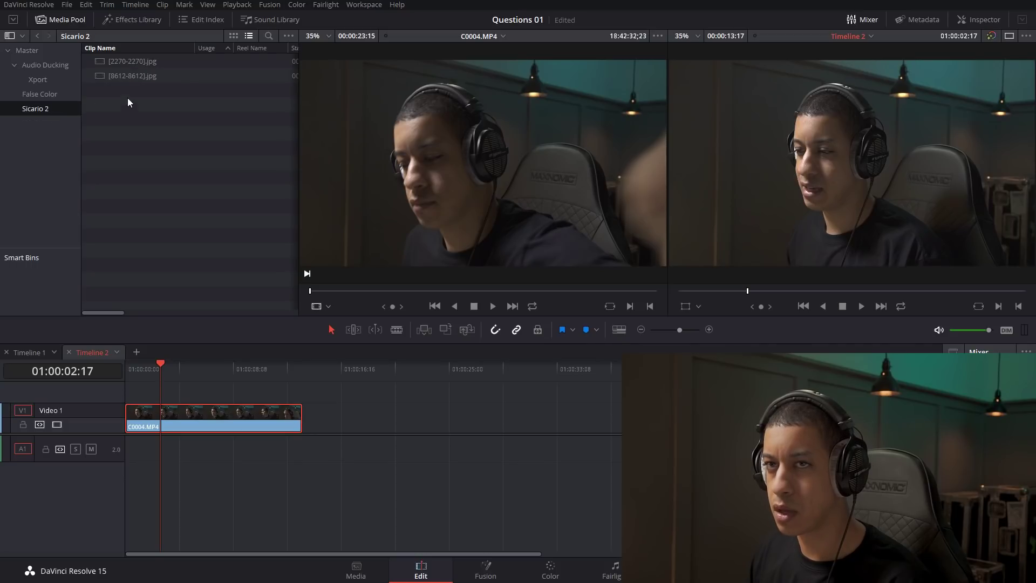
{"action": "left_click", "coordinate": [98, 62]}
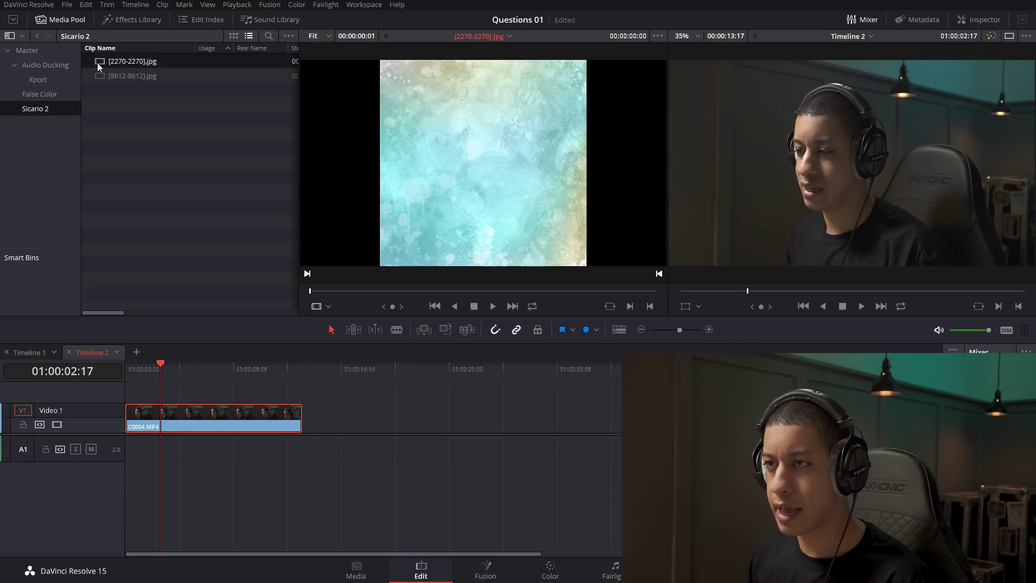
{"action": "left_click", "coordinate": [98, 76]}
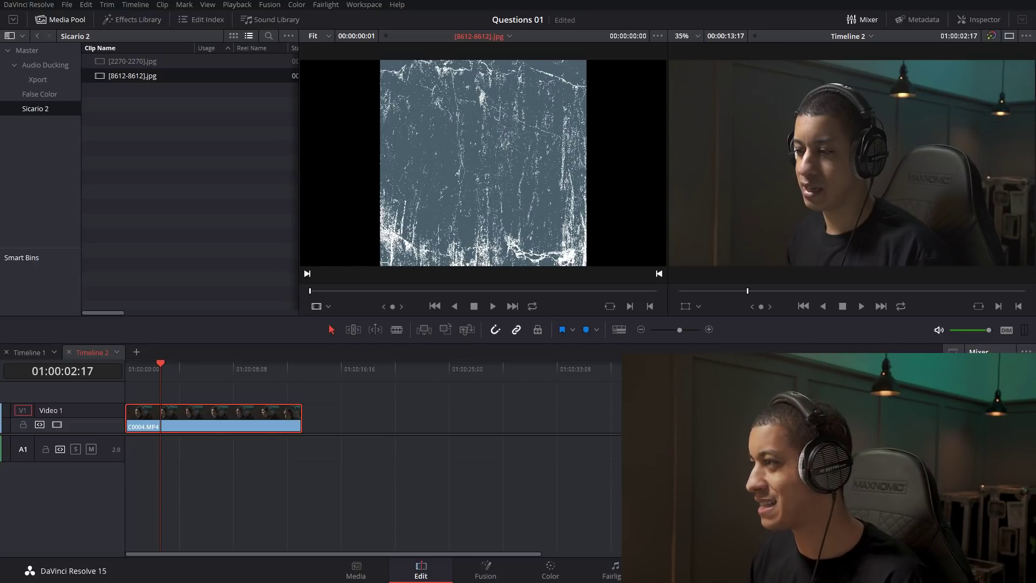
Switch to the browser and review the two Freepik texture pages and the Sicario 2 title reference on YouTube.
{"action": "left_click_drag", "start_coordinate": [1035, 81], "coordinate": [658, 26]}
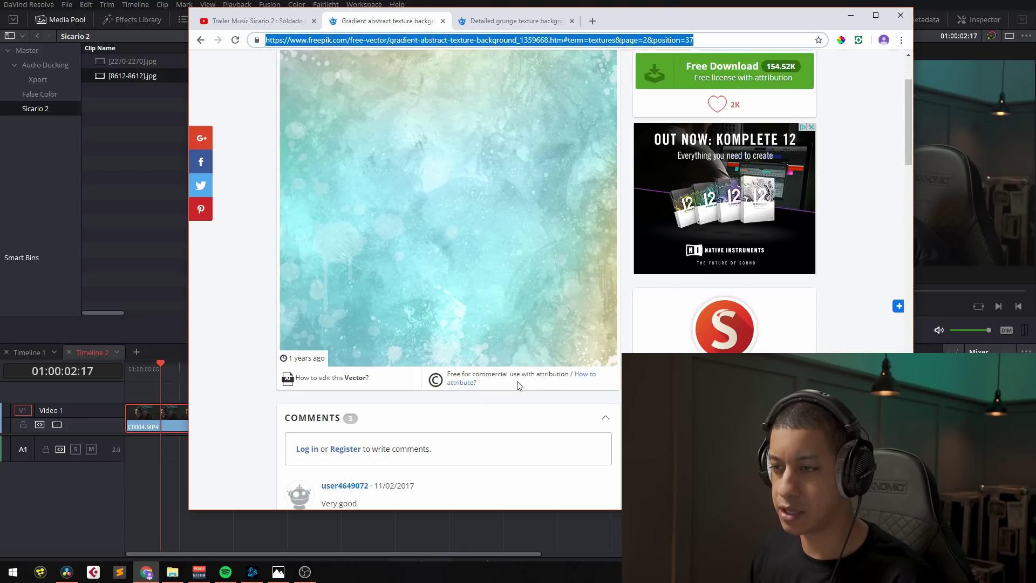
{"action": "scroll", "coordinate": [516, 340], "scroll_direction": "up", "scroll_amount": 3}
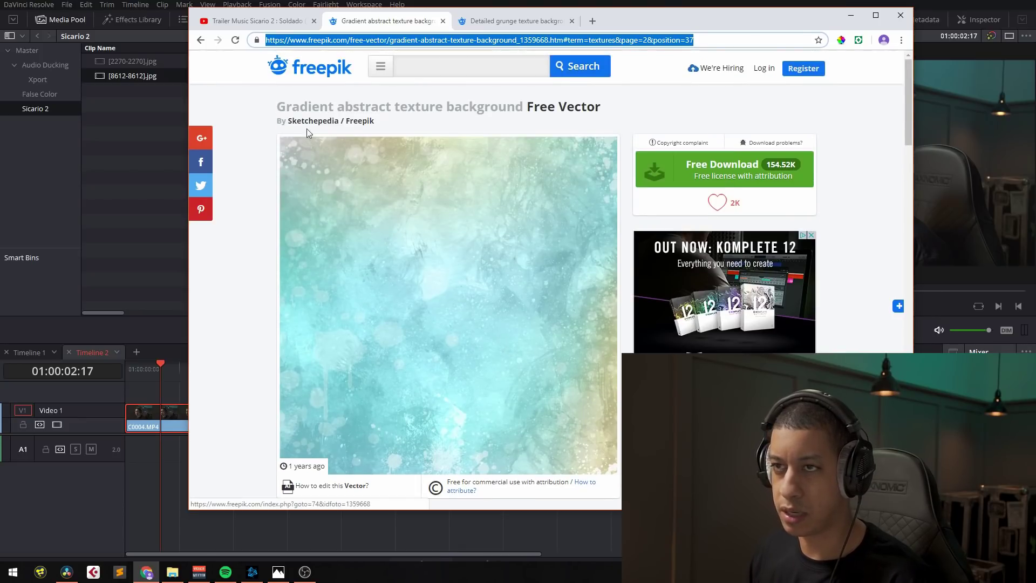
{"action": "left_click", "coordinate": [523, 23]}
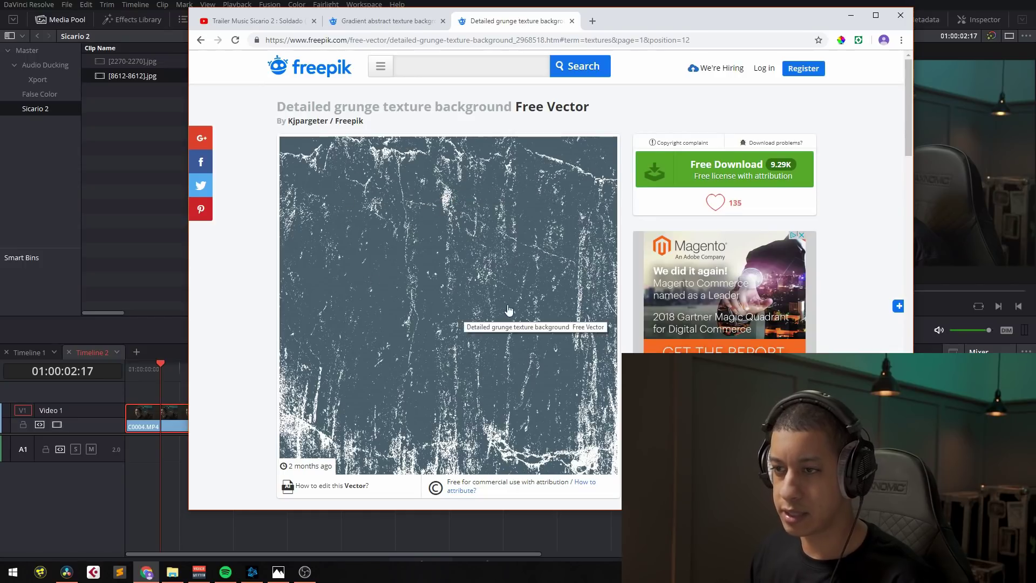
{"action": "scroll", "coordinate": [508, 309], "scroll_direction": "down", "scroll_amount": 2}
{"action": "scroll", "coordinate": [504, 307], "scroll_direction": "up", "scroll_amount": 3}
{"action": "left_click", "coordinate": [252, 23]}
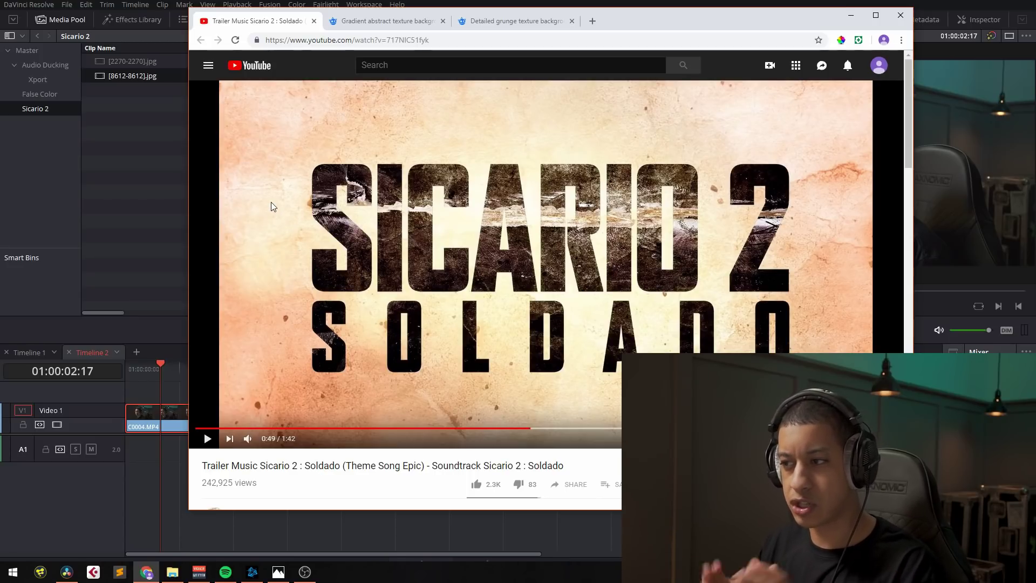
Return to DaVinci Resolve, place a compound clip on a new timeline in the Sicario 2 bin and open it in Fusion.
{"action": "left_click", "coordinate": [131, 155]}
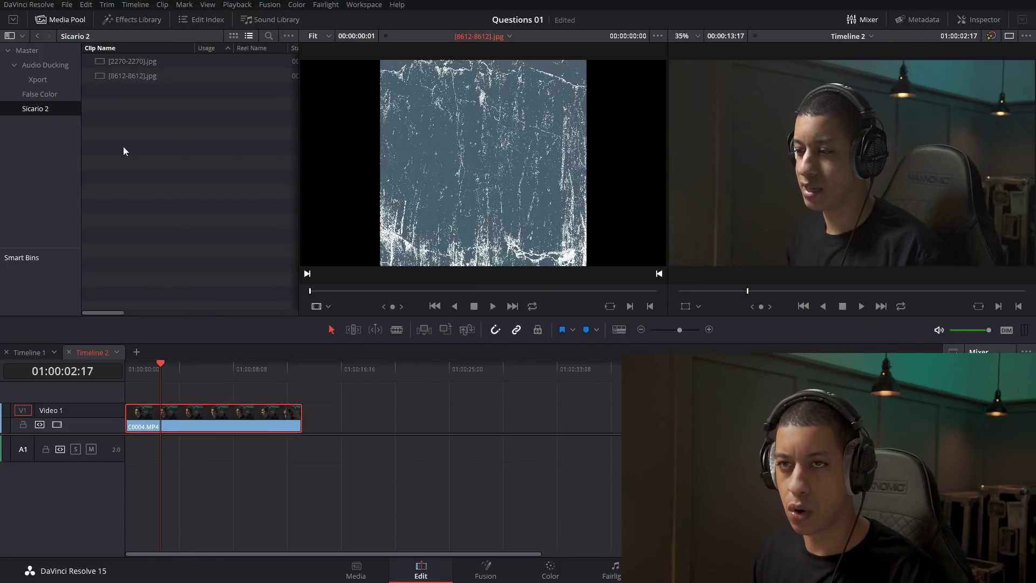
{"action": "left_click", "coordinate": [122, 64]}
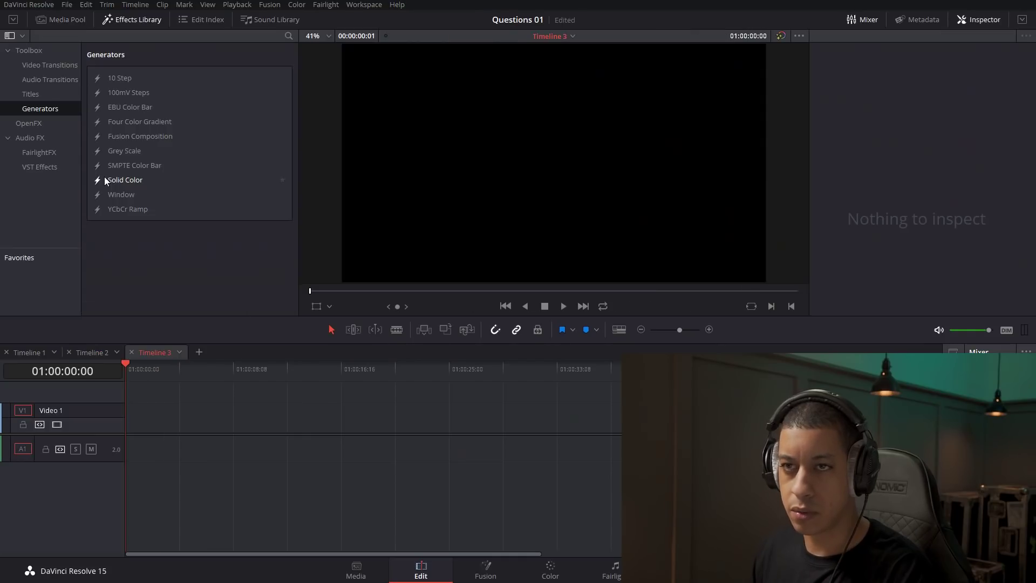
{"action": "left_click_drag", "start_coordinate": [105, 180], "coordinate": [135, 427]}
{"action": "left_click", "coordinate": [504, 576]}
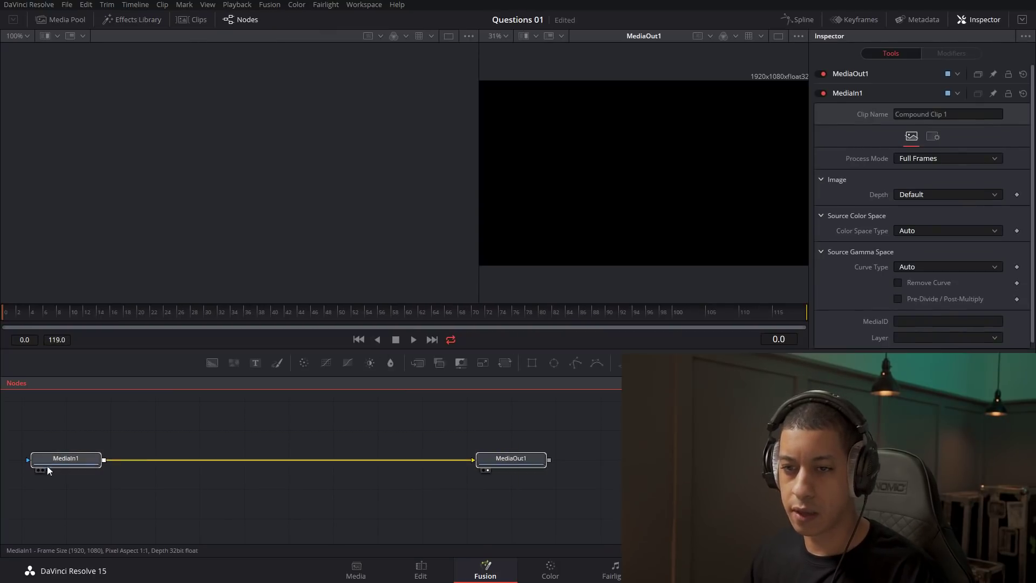
Add [8612-8612].jpg and [2270-2270].jpg to the node graph and show the [2270-2270].jpg node in the second viewer.
{"action": "left_click", "coordinate": [73, 20]}
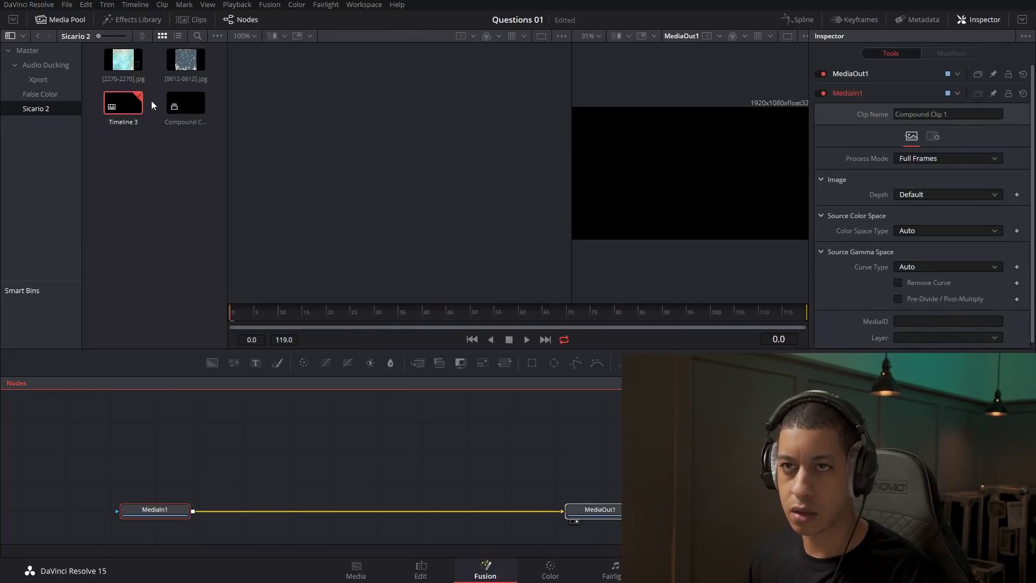
{"action": "left_click_drag", "start_coordinate": [184, 66], "coordinate": [156, 426]}
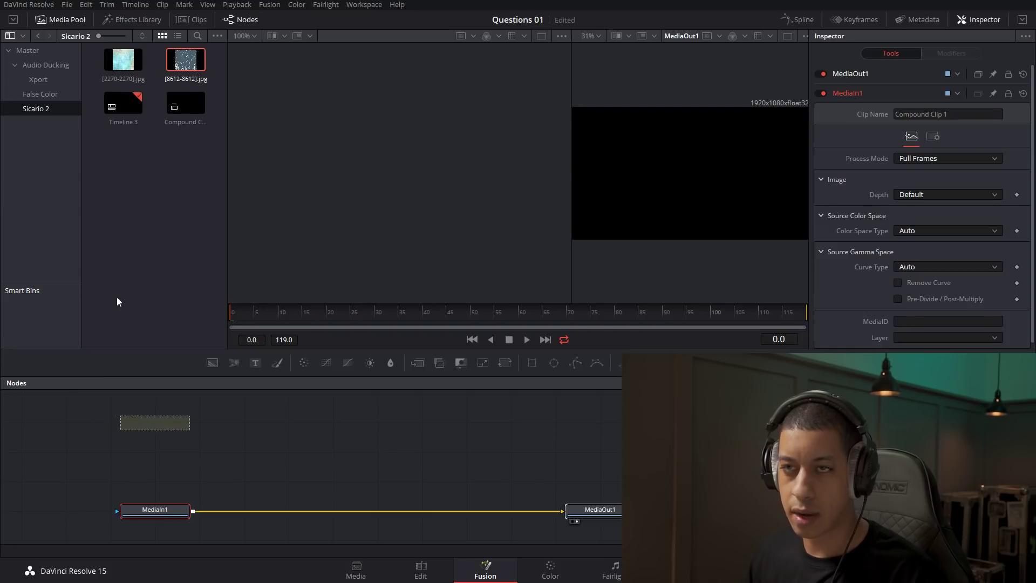
{"action": "left_click_drag", "start_coordinate": [123, 59], "coordinate": [158, 457]}
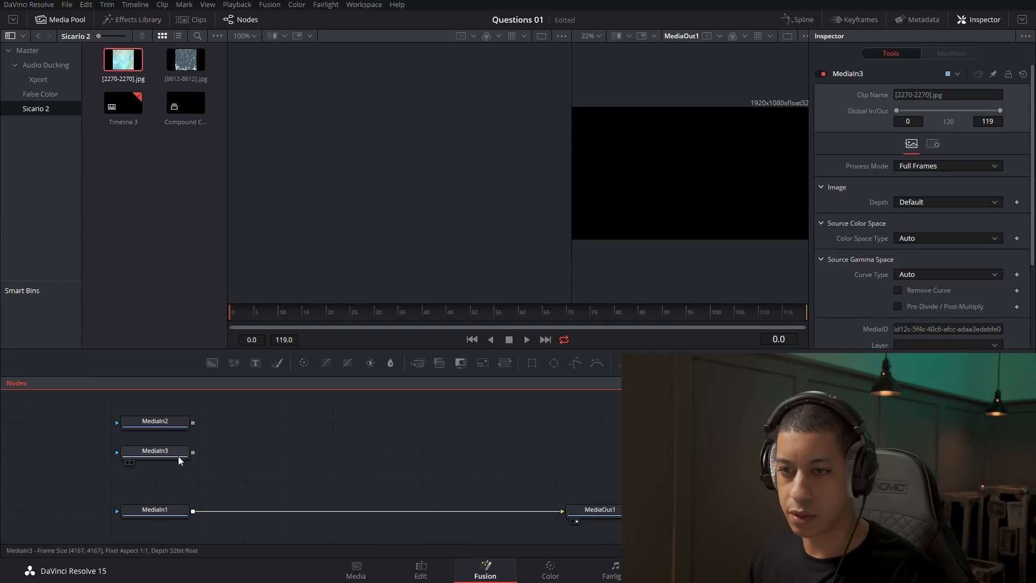
{"action": "key", "text": "2"}
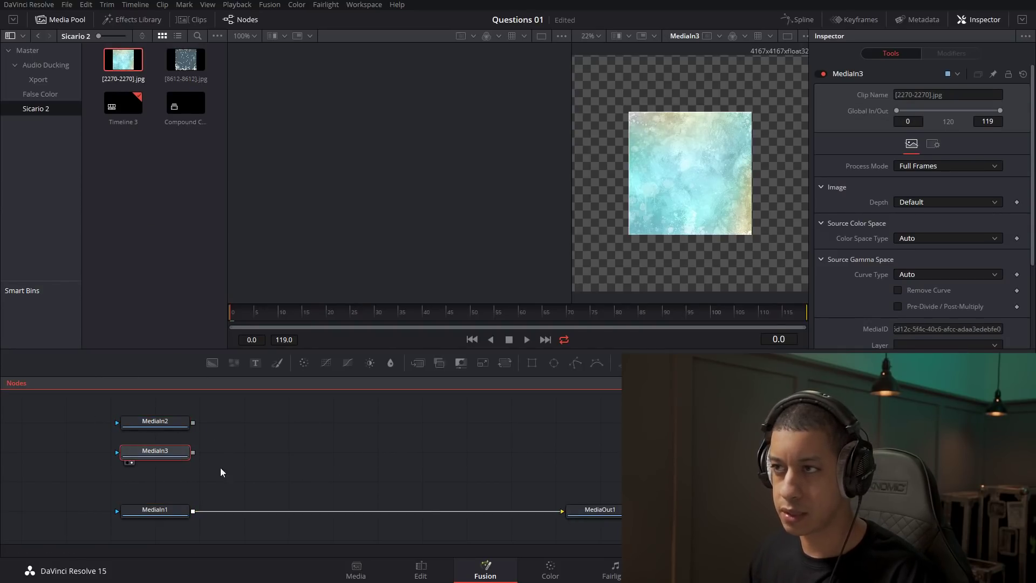
Add a Background node with Alpha 0 and merge the [2270-2270].jpg texture over it.
{"action": "left_click_drag", "start_coordinate": [214, 364], "coordinate": [167, 481]}
{"action": "scroll", "coordinate": [896, 327], "scroll_direction": "down", "scroll_amount": 1}
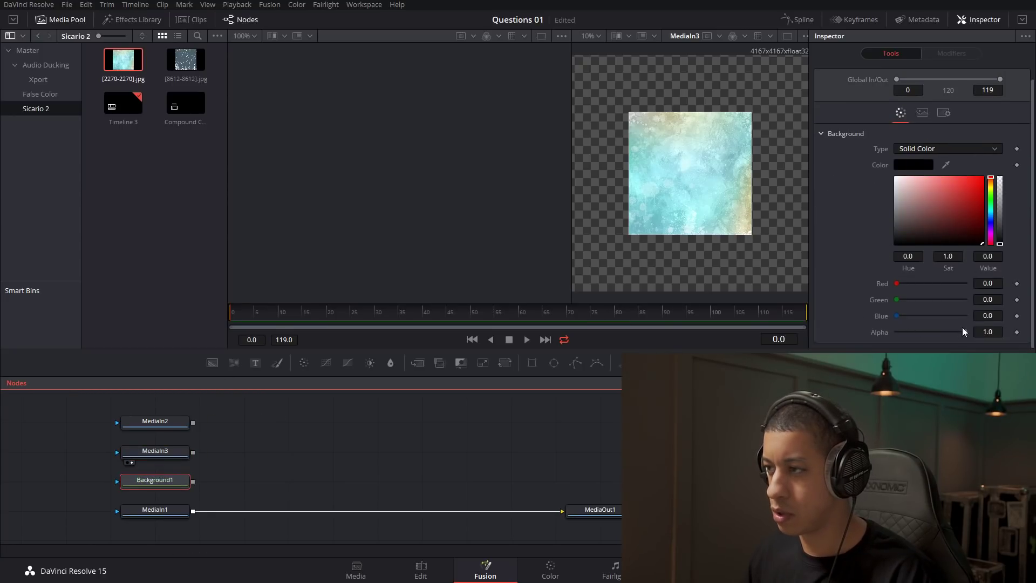
{"action": "left_click_drag", "start_coordinate": [964, 331], "coordinate": [752, 342]}
{"action": "left_click_drag", "start_coordinate": [192, 452], "coordinate": [194, 481]}
{"action": "key", "text": "1"}
{"action": "left_click", "coordinate": [572, 480]}
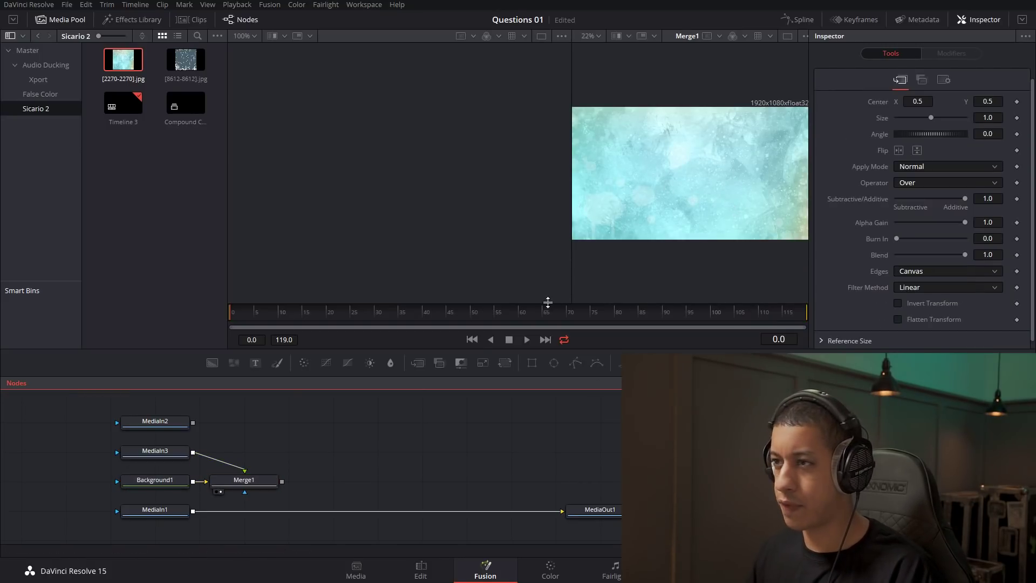
Show Background1 in the first viewer and set its type to Gradient with a Radial gradient type.
{"action": "left_click_drag", "start_coordinate": [357, 468], "coordinate": [367, 452]}
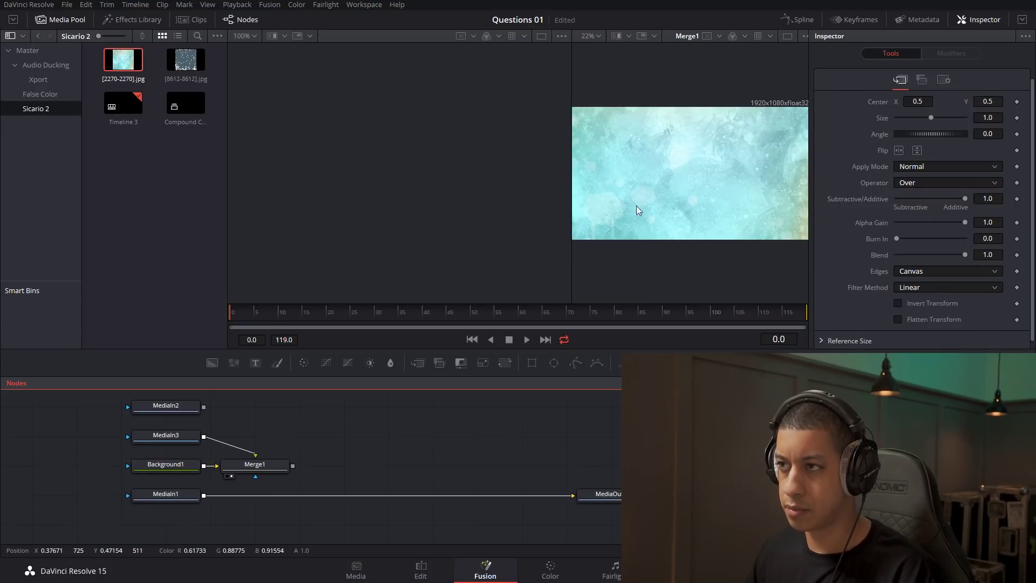
{"action": "left_click", "coordinate": [183, 463]}
{"action": "key", "text": "1"}
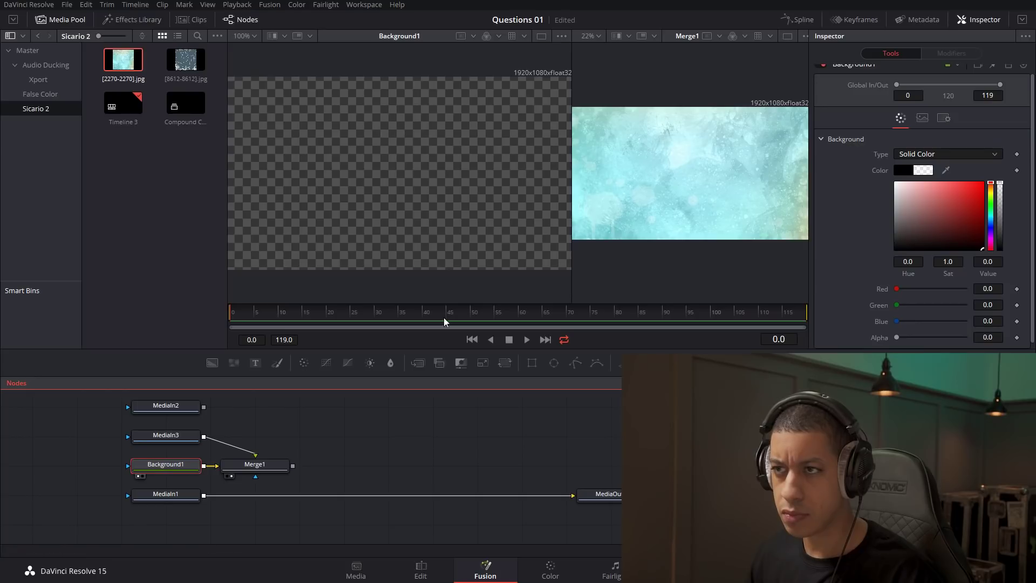
{"action": "left_click", "coordinate": [972, 153]}
{"action": "left_click", "coordinate": [912, 205]}
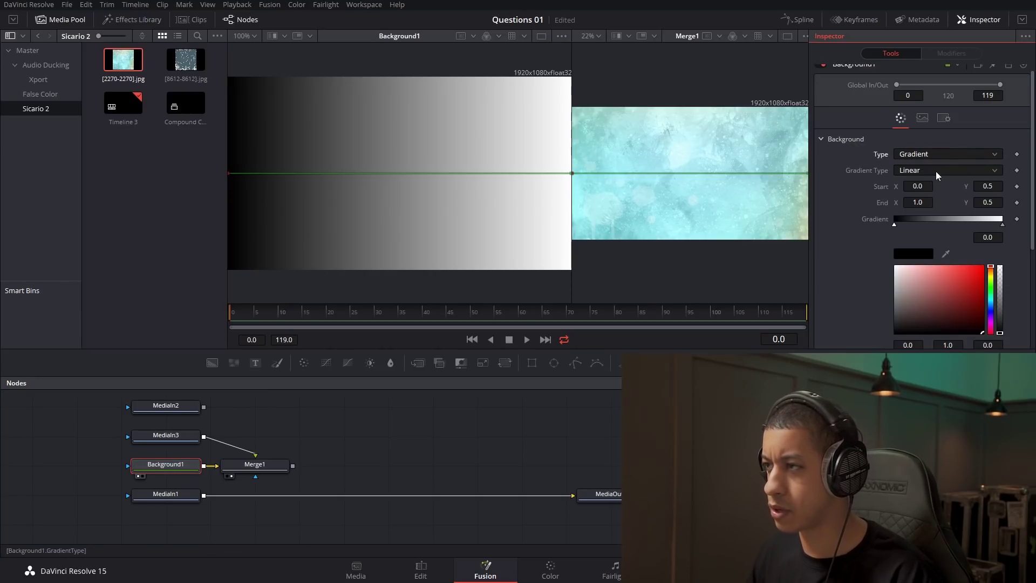
{"action": "left_click", "coordinate": [957, 172]}
{"action": "left_click", "coordinate": [918, 221]}
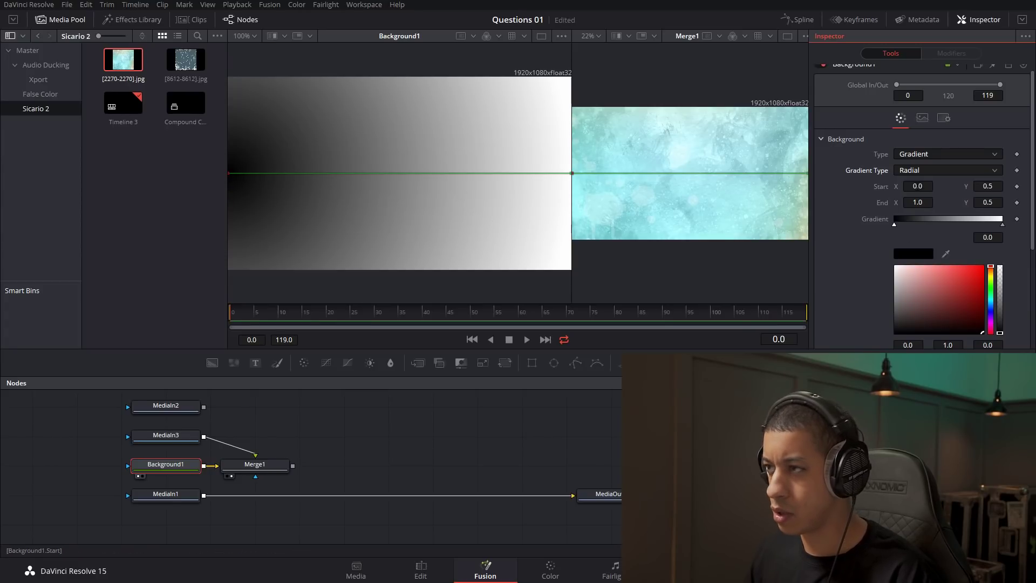
Set the radial gradient's Start X to 0.5 and End X to 2.077, and shift its first colour stop to about 0.124.
{"action": "left_click_drag", "start_coordinate": [918, 186], "coordinate": [989, 187]}
{"action": "left_click_drag", "start_coordinate": [683, 174], "coordinate": [384, 174]}
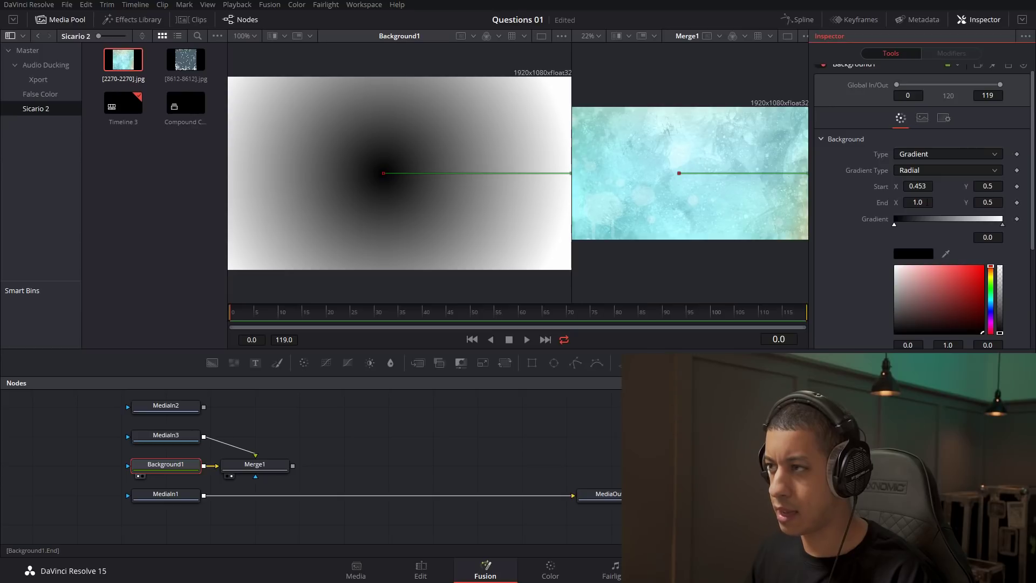
{"action": "left_click_drag", "start_coordinate": [926, 203], "coordinate": [985, 203]}
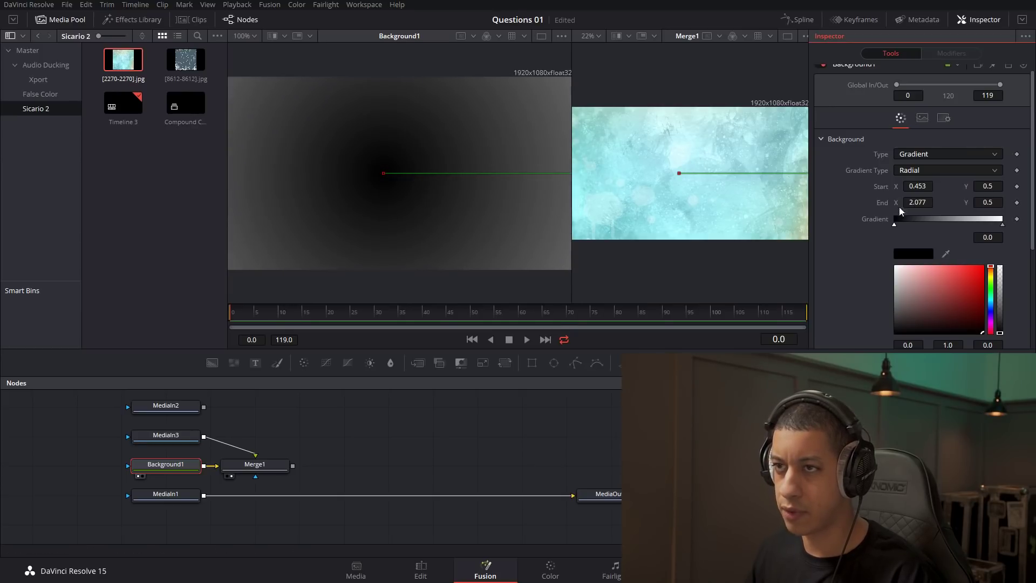
{"action": "left_click_drag", "start_coordinate": [895, 223], "coordinate": [908, 224]}
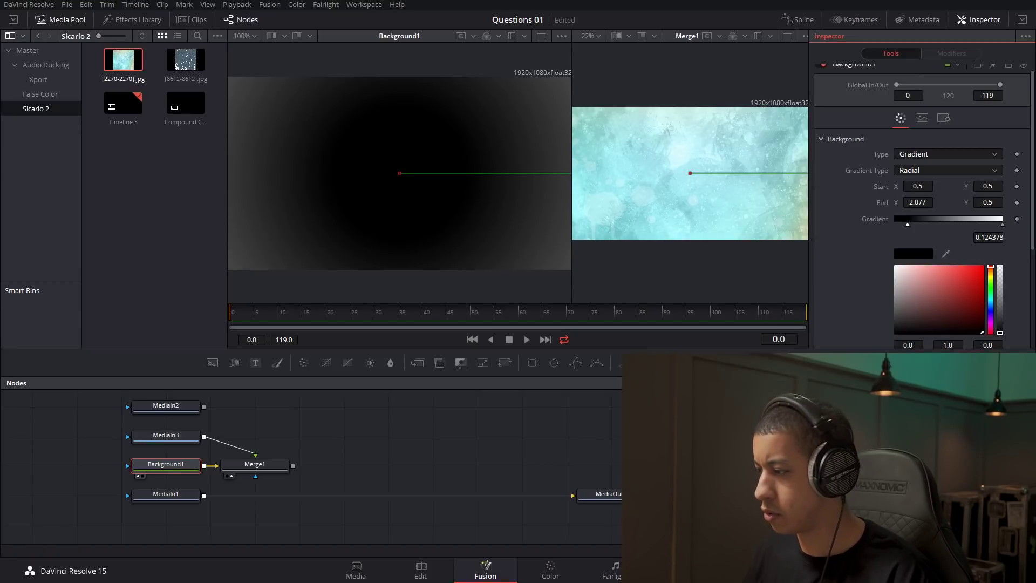
Check the Sicario 2 reference in the browser, then colour the gradient's inner stop yellow-orange and its outer stop red.
{"action": "key", "text": "alt+Tab"}
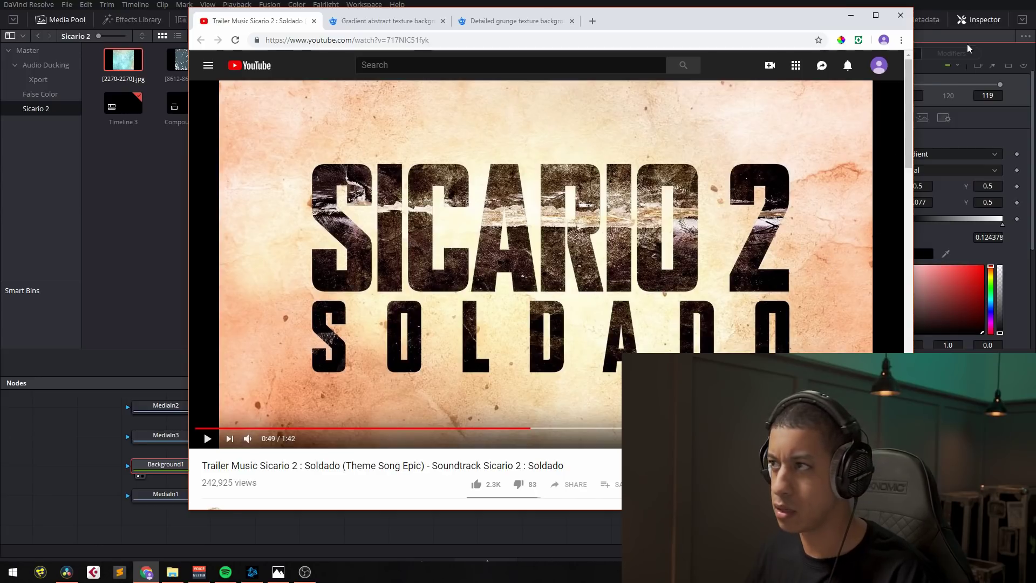
{"action": "key", "text": "alt+Tab"}
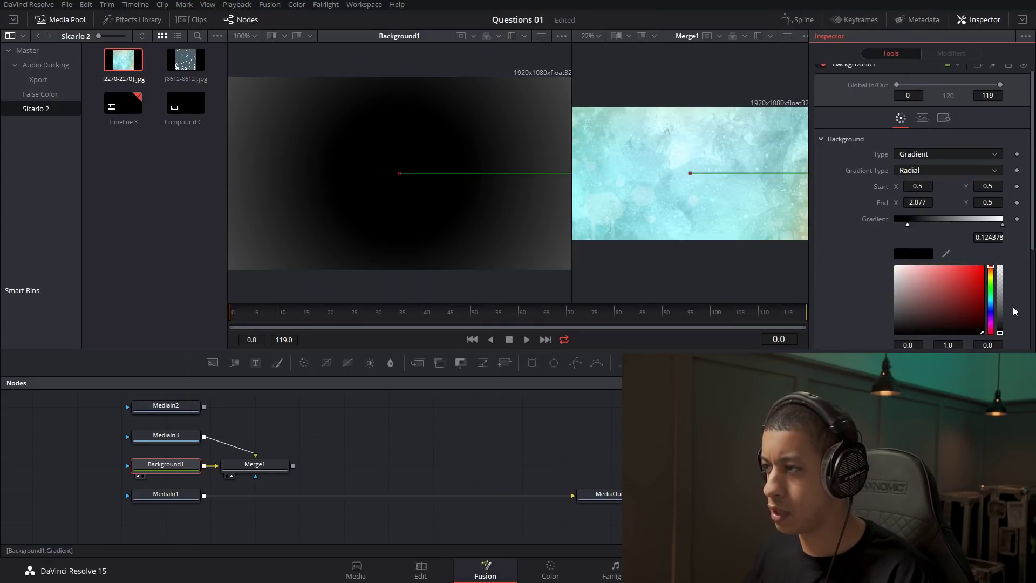
{"action": "mouse_move", "coordinate": [991, 266]}
{"action": "left_mouse_down"}
{"action": "mouse_move", "coordinate": [987, 252]}
{"action": "mouse_move", "coordinate": [985, 265]}
{"action": "left_mouse_up"}
{"action": "left_click", "coordinate": [981, 272]}
{"action": "left_click", "coordinate": [1003, 225]}
{"action": "left_click", "coordinate": [981, 270]}
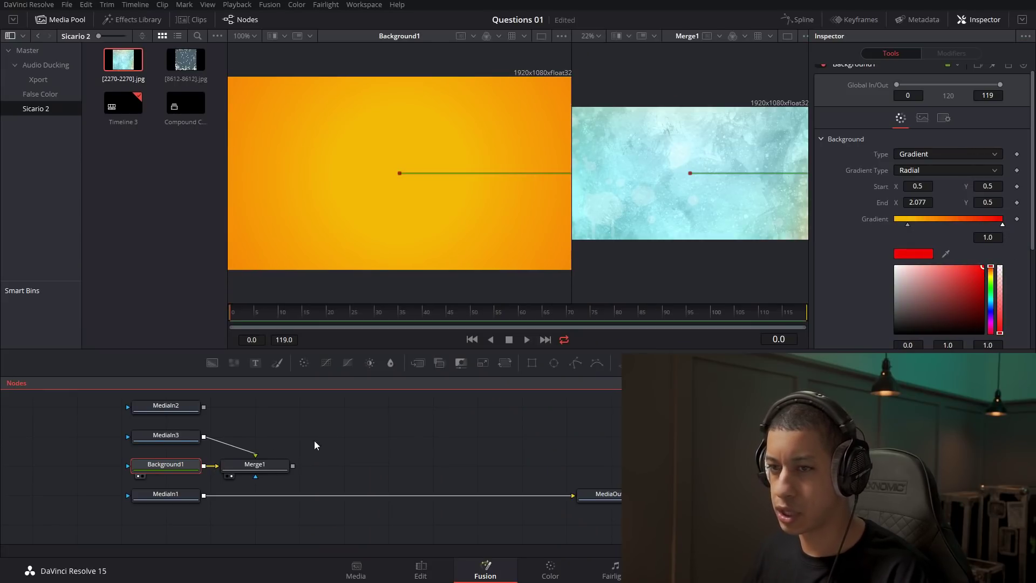
Set Merge1's apply mode to Luminosity, show it in the second viewer and enlarge that viewer.
{"action": "left_click", "coordinate": [268, 465]}
{"action": "key", "text": "2"}
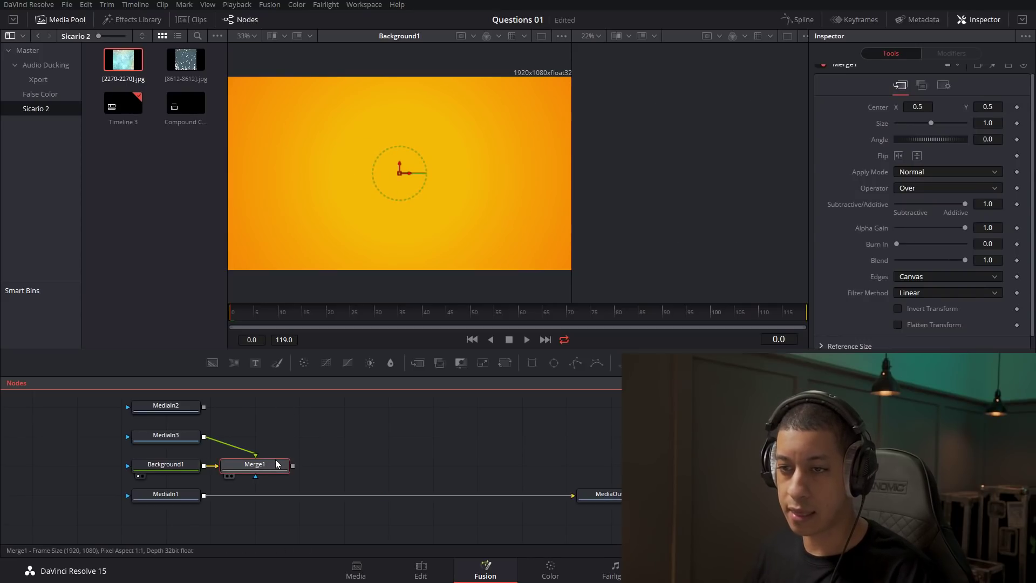
{"action": "left_click", "coordinate": [945, 172]}
{"action": "scroll", "coordinate": [939, 216], "scroll_direction": "down", "scroll_amount": 5}
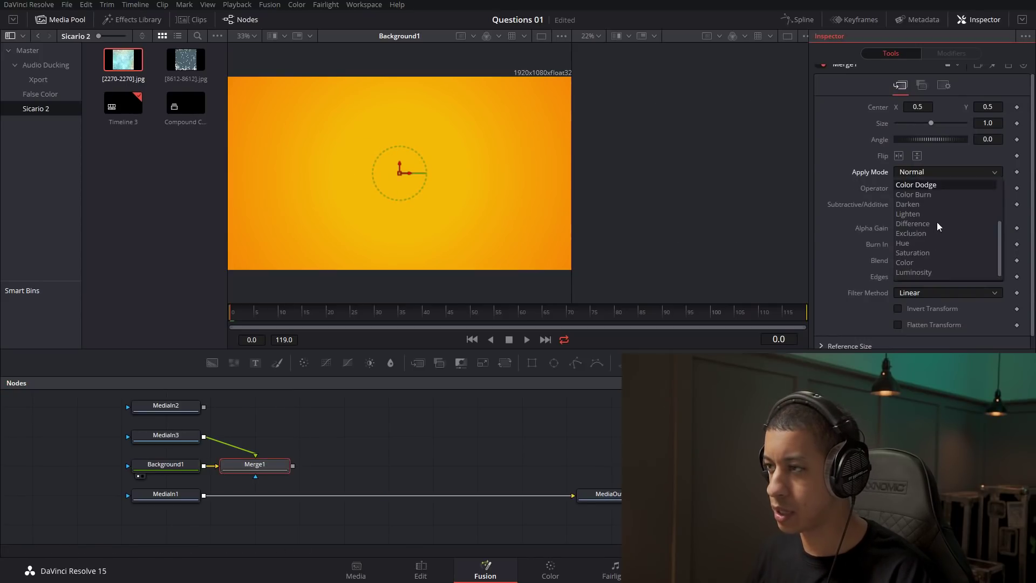
{"action": "left_click", "coordinate": [917, 275]}
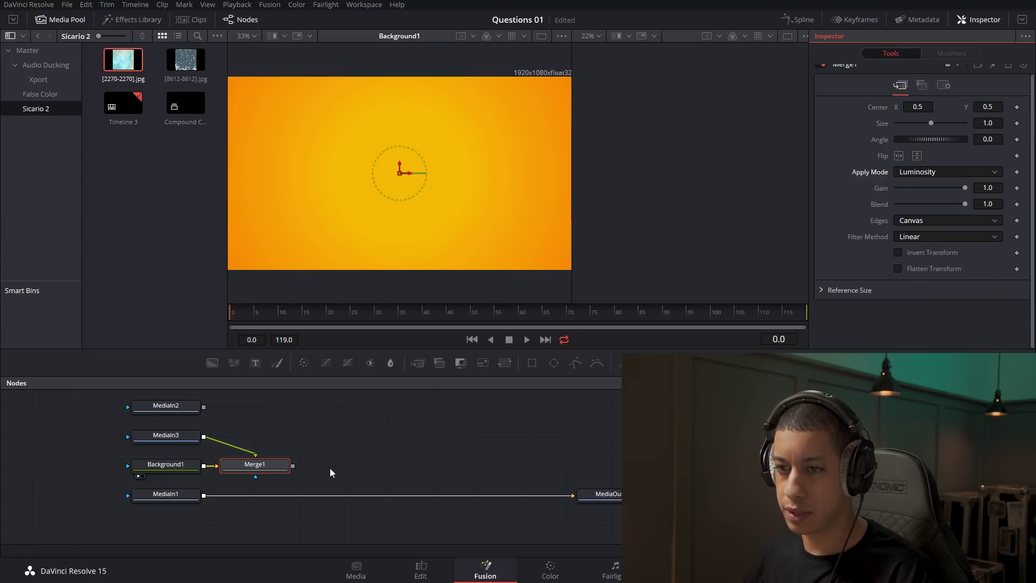
{"action": "left_click", "coordinate": [273, 467]}
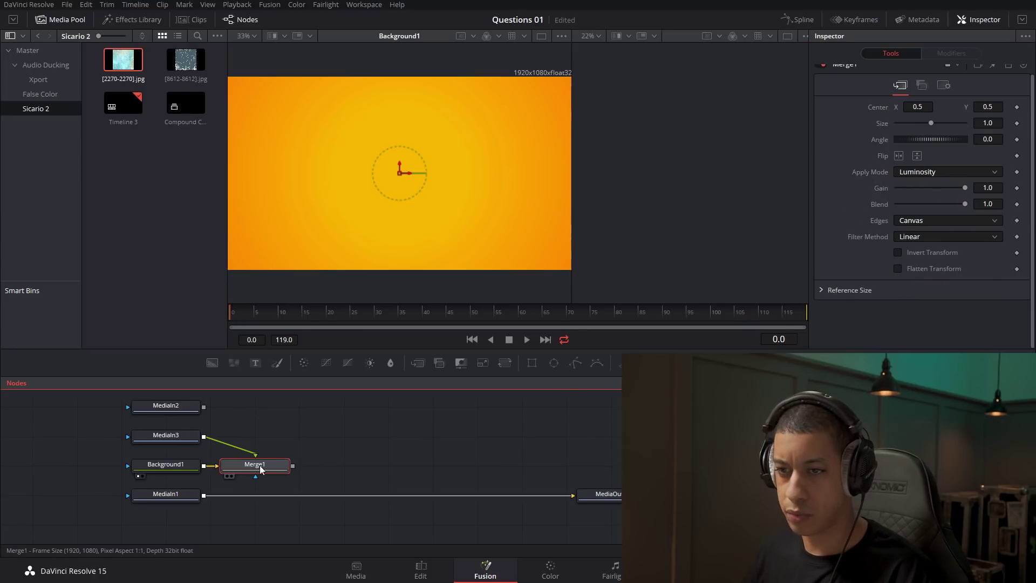
{"action": "key", "text": "2"}
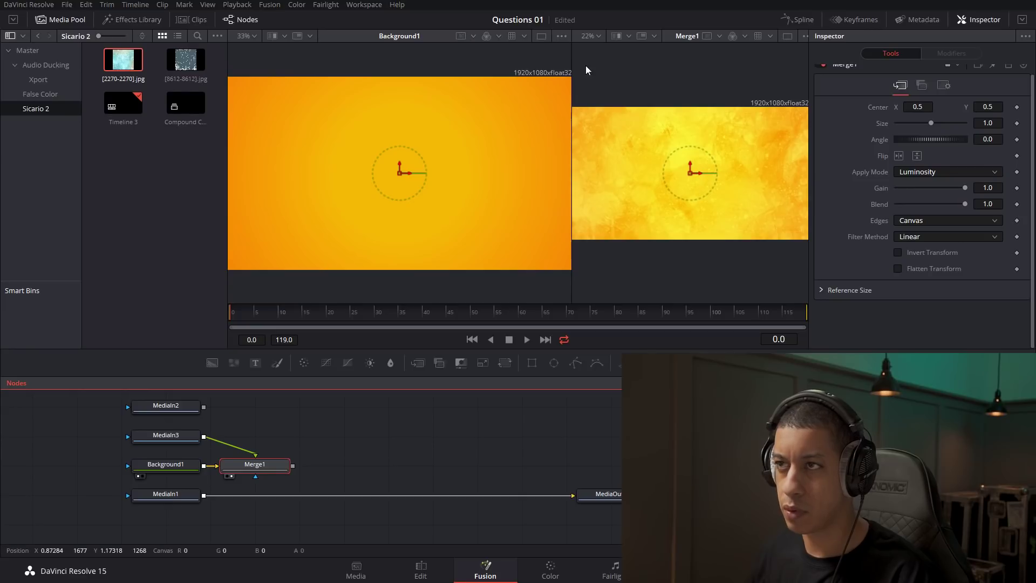
{"action": "left_click_drag", "start_coordinate": [572, 60], "coordinate": [419, 68]}
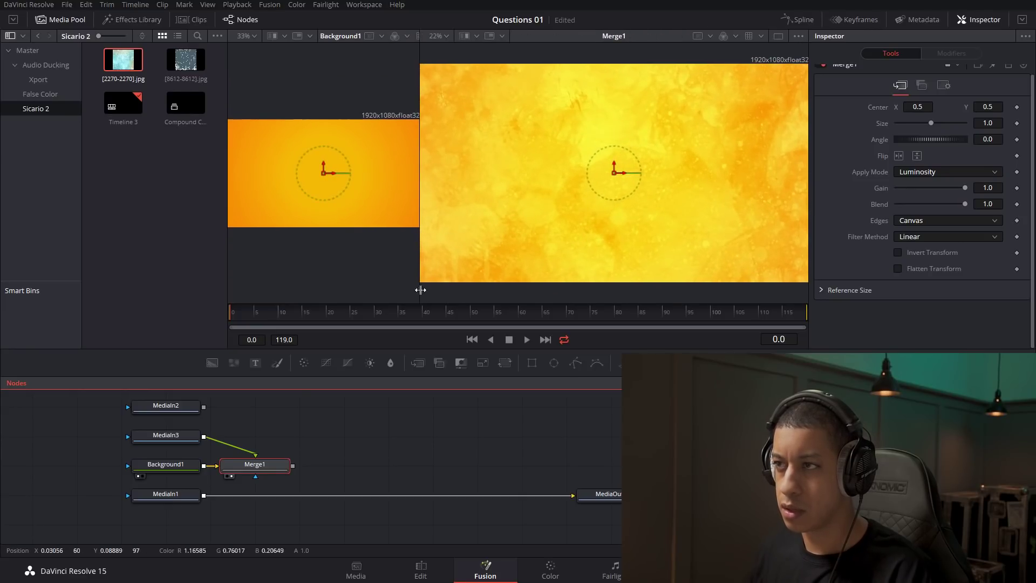
Desaturate the inner stop of Background1's gradient to a pale yellow and compare it with the Sicario 2 reference.
{"action": "left_click", "coordinate": [164, 468]}
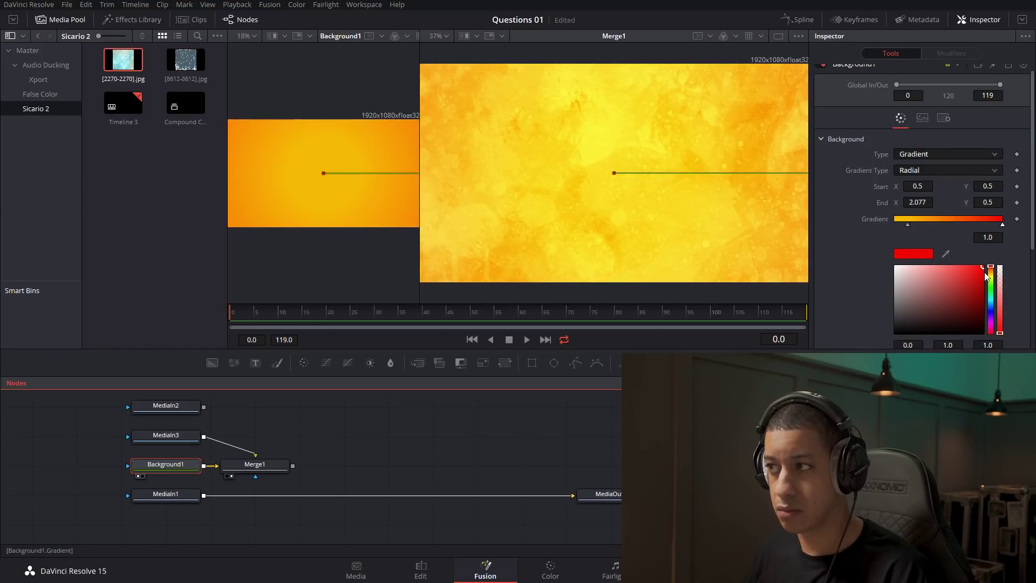
{"action": "left_click", "coordinate": [909, 226]}
{"action": "left_click_drag", "start_coordinate": [982, 277], "coordinate": [950, 277]}
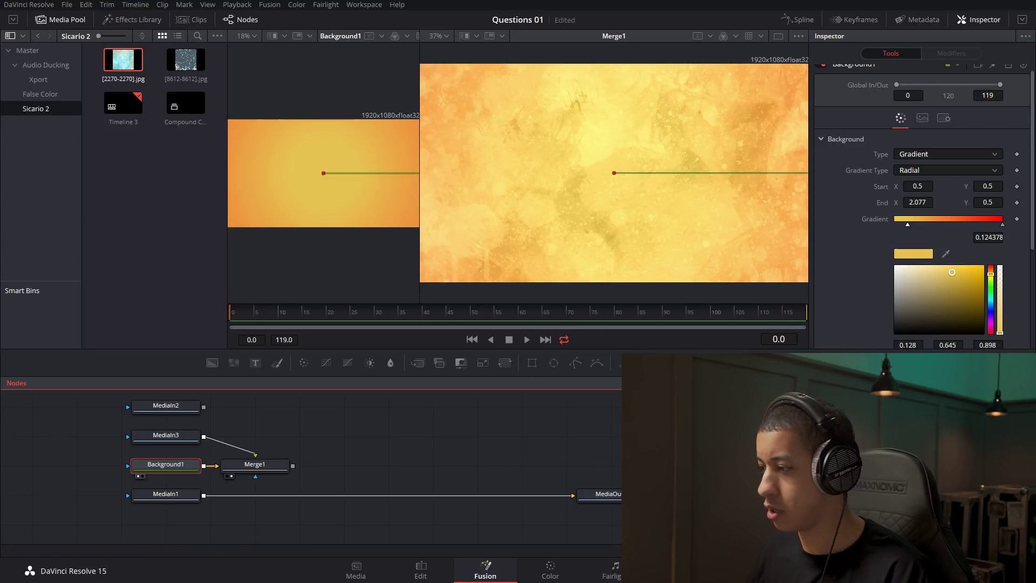
{"action": "key", "text": "alt+Tab"}
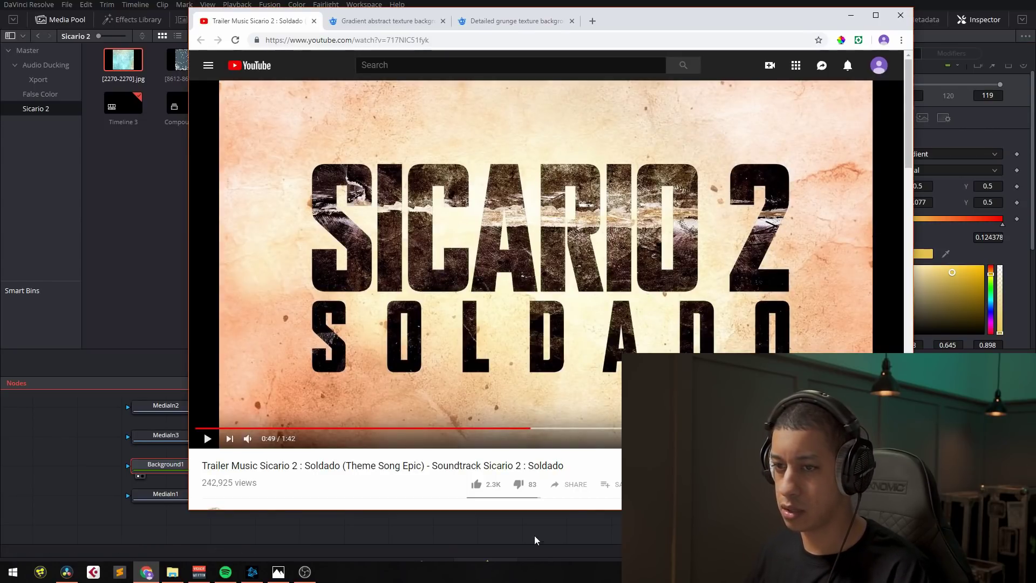
{"action": "key", "text": "alt+Tab"}
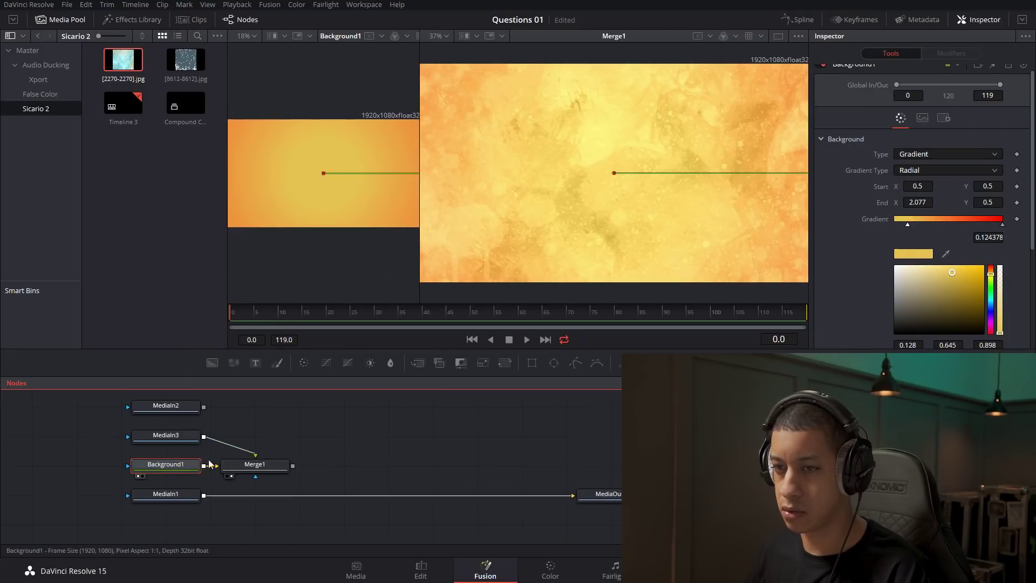
Soften the gradient's outer stop to a salmon red with saturation 0.548 and value 0.961, checking the Sicario 2 reference.
{"action": "left_click", "coordinate": [1003, 225]}
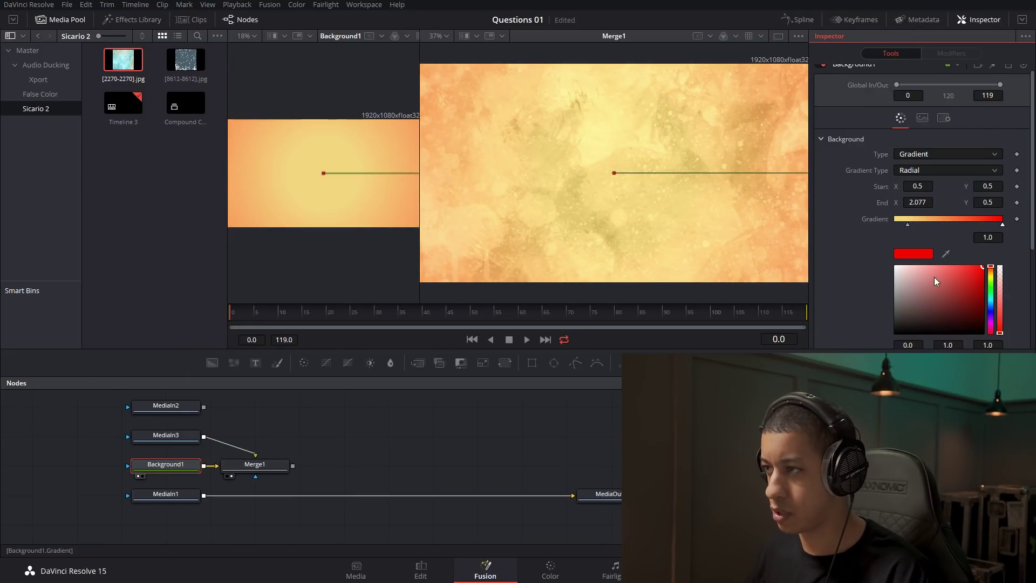
{"action": "left_click", "coordinate": [935, 270]}
{"action": "left_click", "coordinate": [943, 268]}
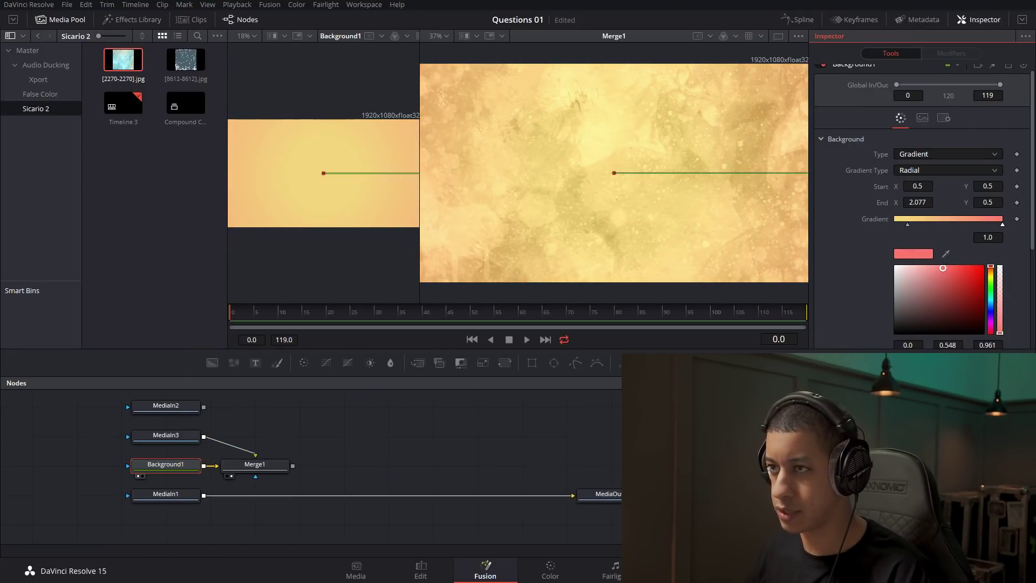
{"action": "key", "text": "alt+Tab"}
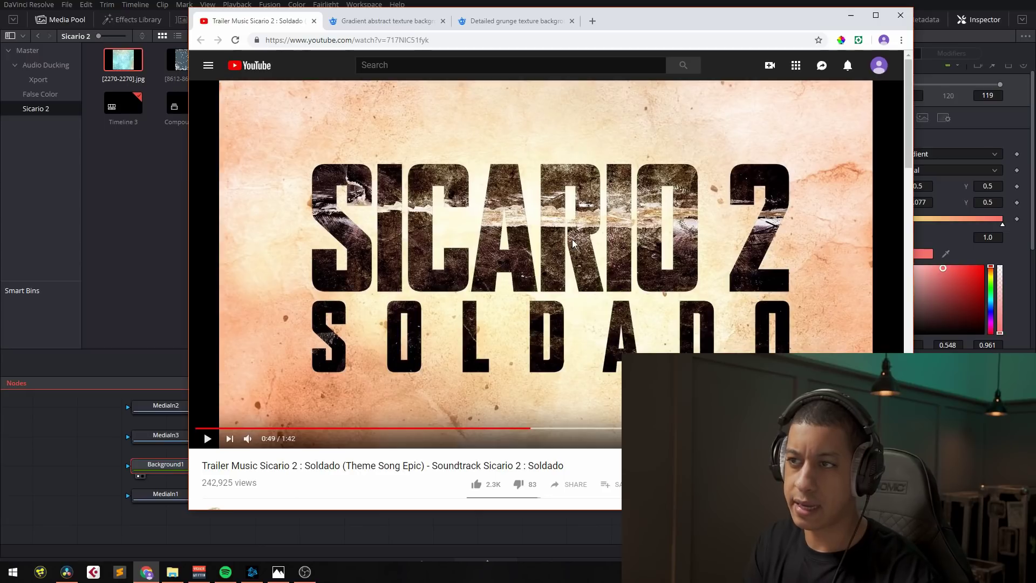
{"action": "key", "text": "alt+Tab"}
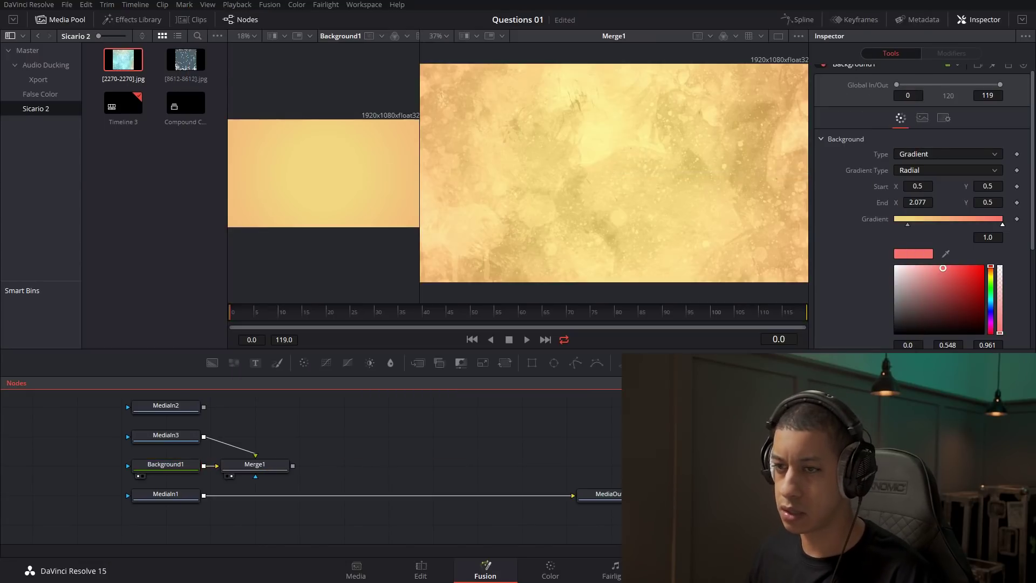
Preview the [8612-8612].jpg texture, hide the media pool, and merge the texture over a new Background node with Alpha 0.
{"action": "left_click", "coordinate": [178, 417]}
{"action": "key", "text": "1"}
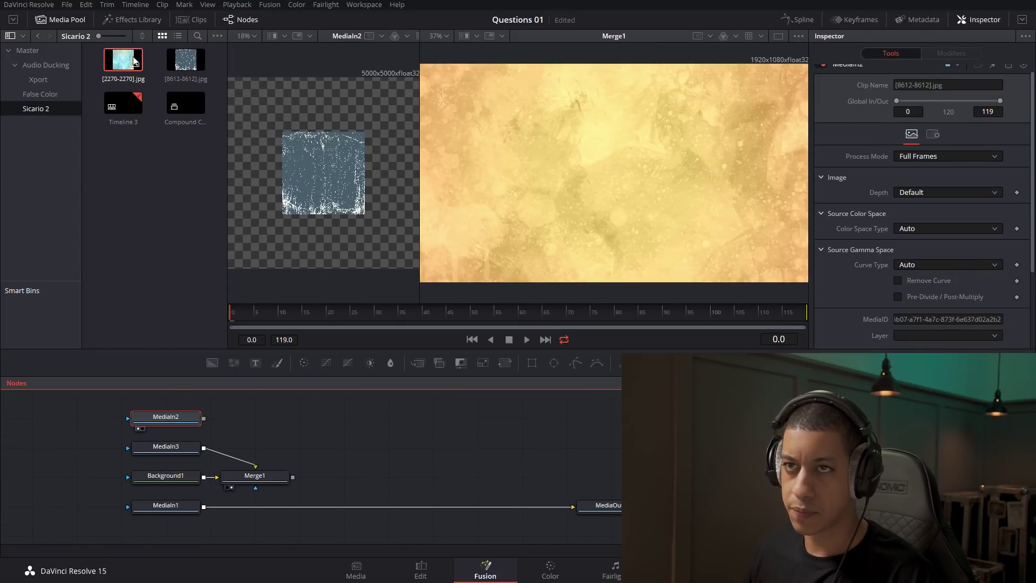
{"action": "left_click", "coordinate": [75, 20]}
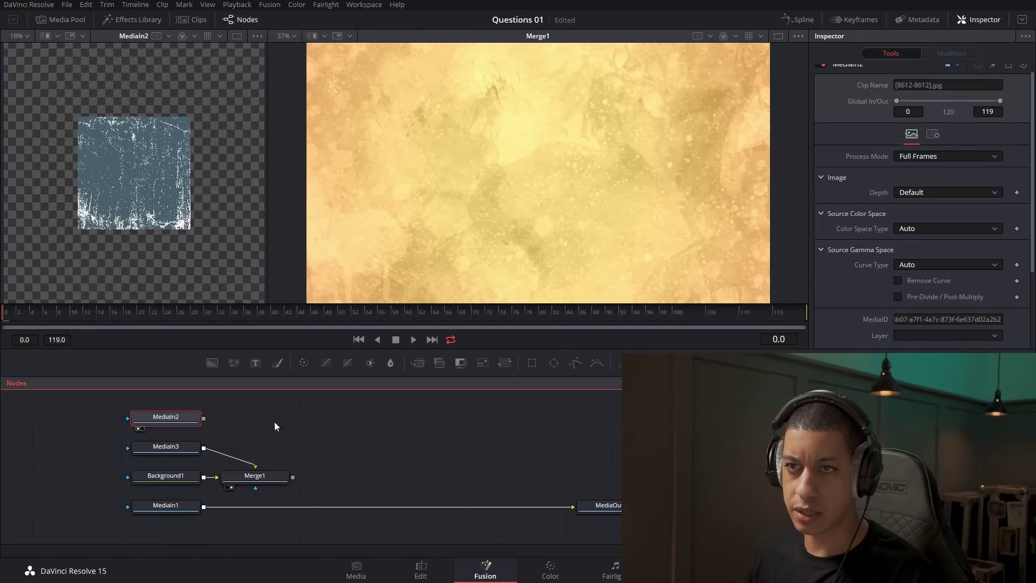
{"action": "left_click_drag", "start_coordinate": [212, 363], "coordinate": [184, 435]}
{"action": "left_click_drag", "start_coordinate": [967, 338], "coordinate": [897, 337]}
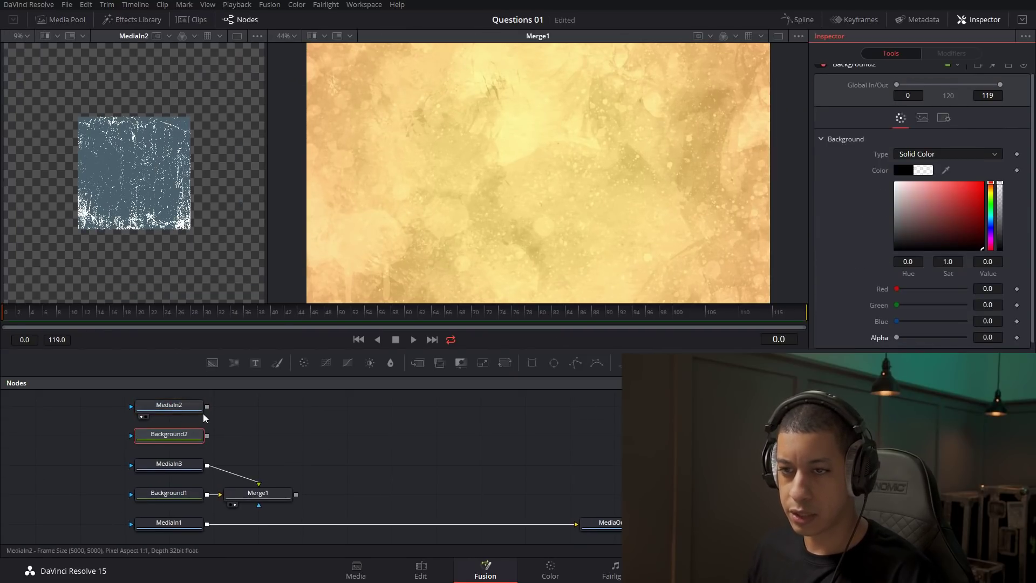
{"action": "left_click_drag", "start_coordinate": [207, 407], "coordinate": [206, 438]}
{"action": "key", "text": "2"}
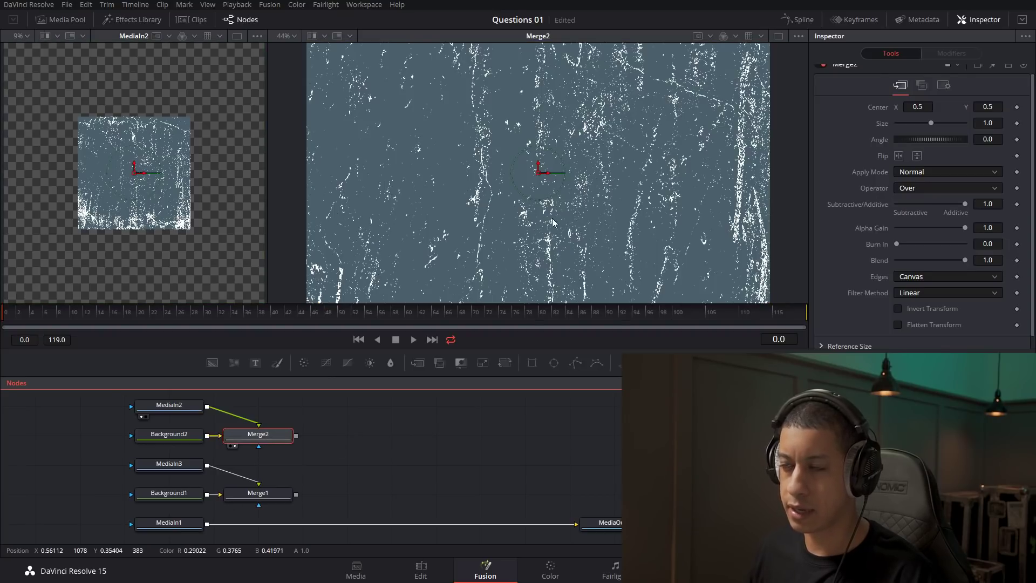
Rotate the texture in Merge2 to 90 degrees and move it down to a Center Y of about -0.227.
{"action": "left_click", "coordinate": [177, 408]}
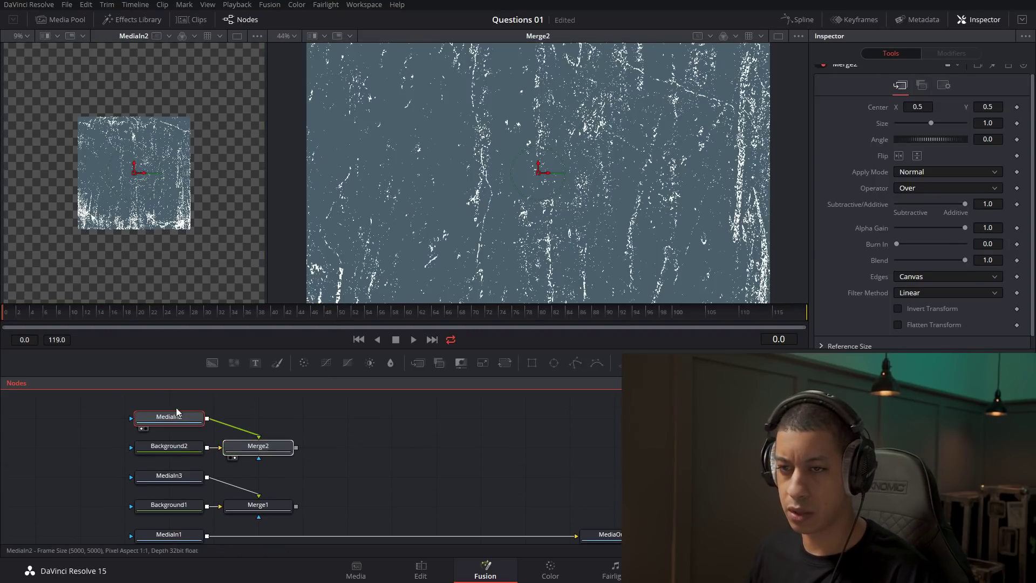
{"action": "left_click", "coordinate": [268, 450]}
{"action": "left_click", "coordinate": [1000, 139]}
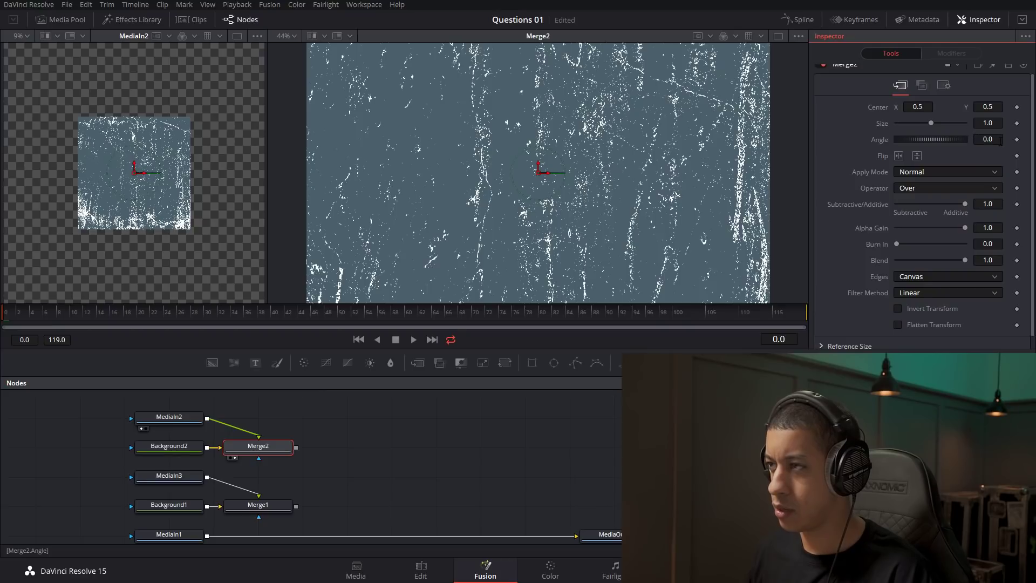
{"action": "key", "text": "Return"}
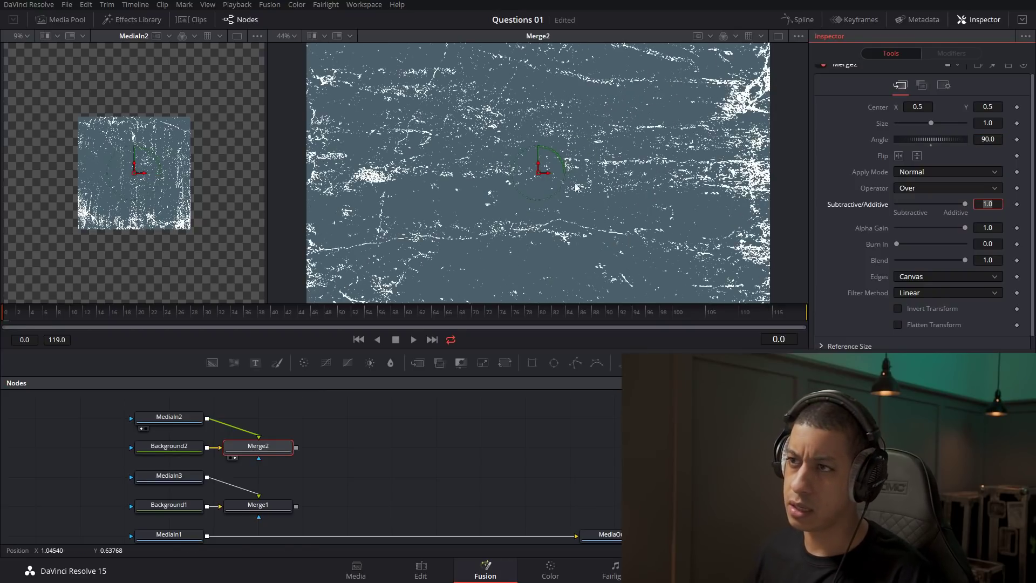
{"action": "left_click_drag", "start_coordinate": [539, 174], "coordinate": [514, 353]}
{"action": "left_click", "coordinate": [407, 479]}
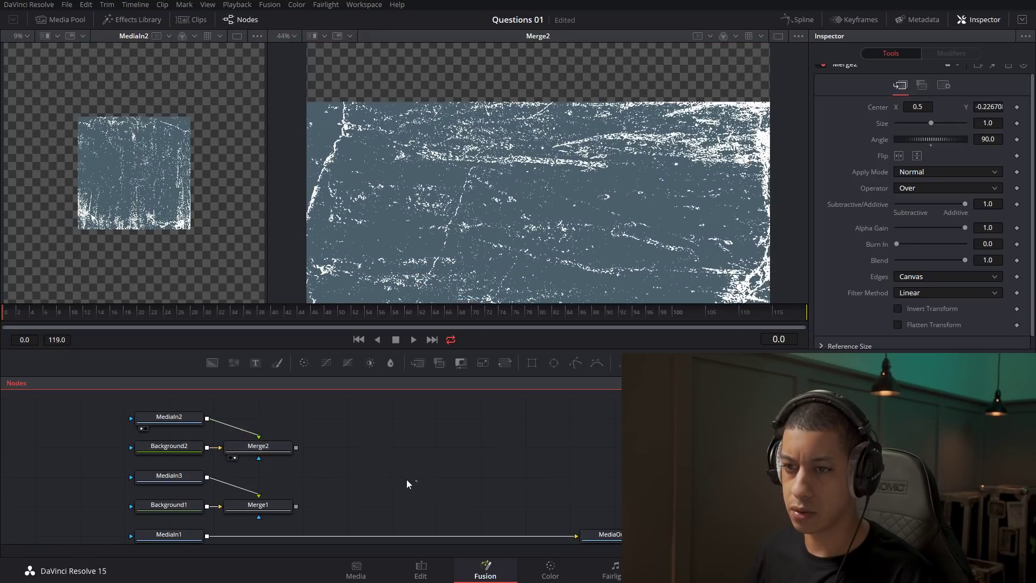
Add a Text node and a ChannelBooleans node, and connect Merge2's output to the ChannelBooleans background input.
{"action": "left_click_drag", "start_coordinate": [256, 363], "coordinate": [340, 421]}
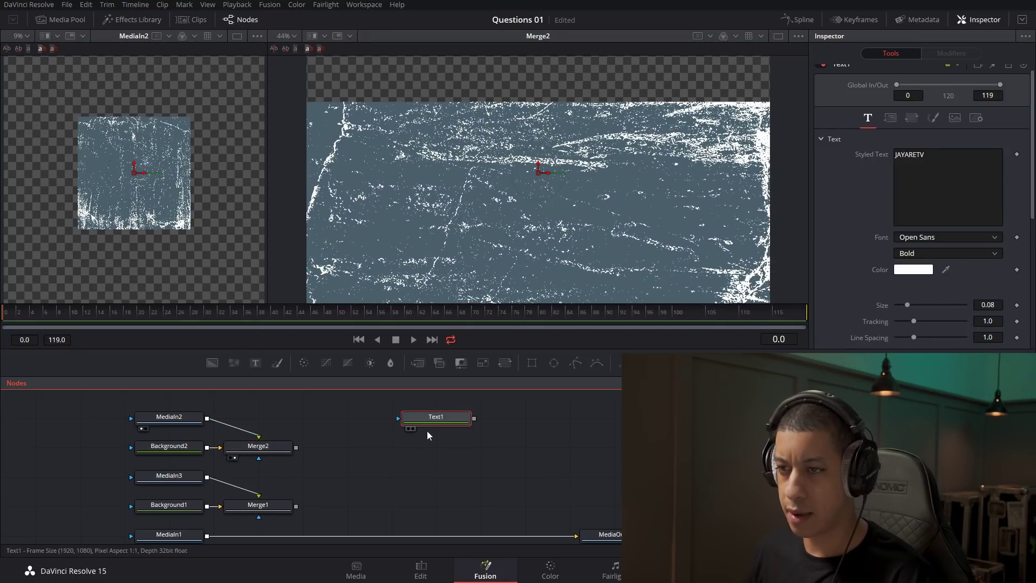
{"action": "left_click_drag", "start_coordinate": [426, 431], "coordinate": [540, 448]}
{"action": "left_click", "coordinate": [420, 399]}
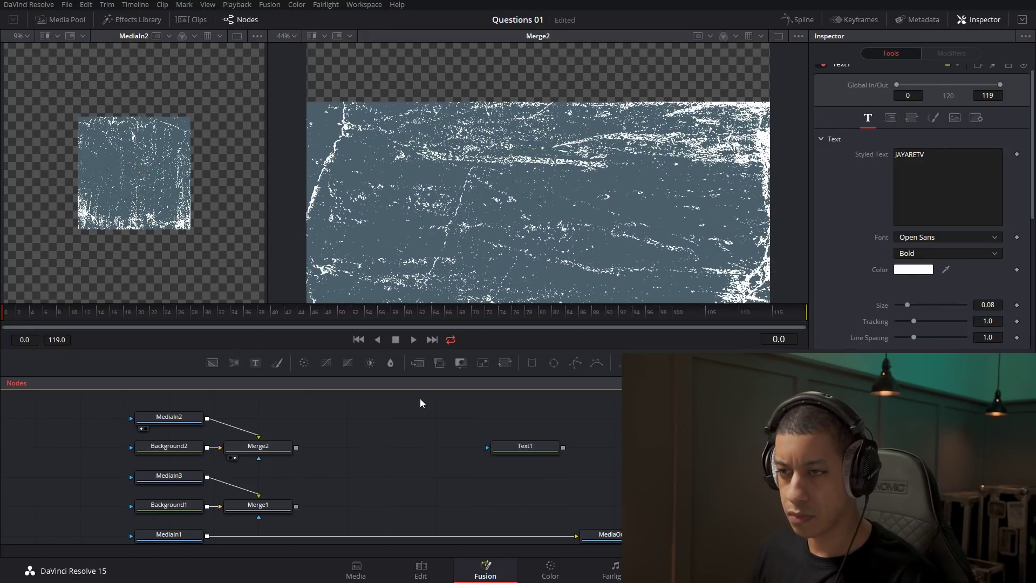
{"action": "left_click_drag", "start_coordinate": [451, 369], "coordinate": [391, 446]}
{"action": "left_click_drag", "start_coordinate": [295, 454], "coordinate": [378, 447]}
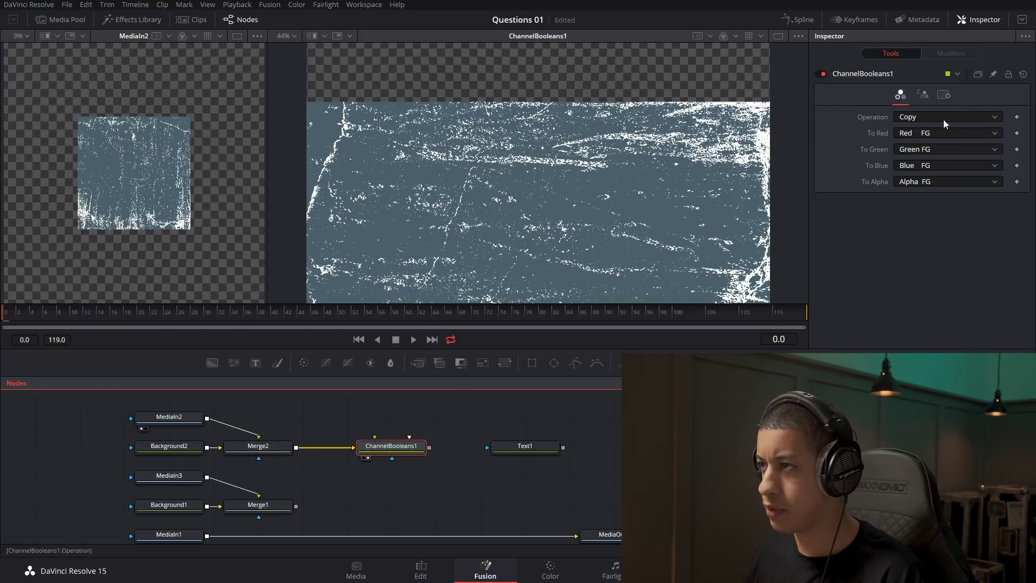
Set the ChannelBooleans red, green and blue channels to Do Nothing and its alpha channel to Lightness BG.
{"action": "left_click", "coordinate": [945, 133]}
{"action": "scroll", "coordinate": [937, 216], "scroll_direction": "down", "scroll_amount": 5}
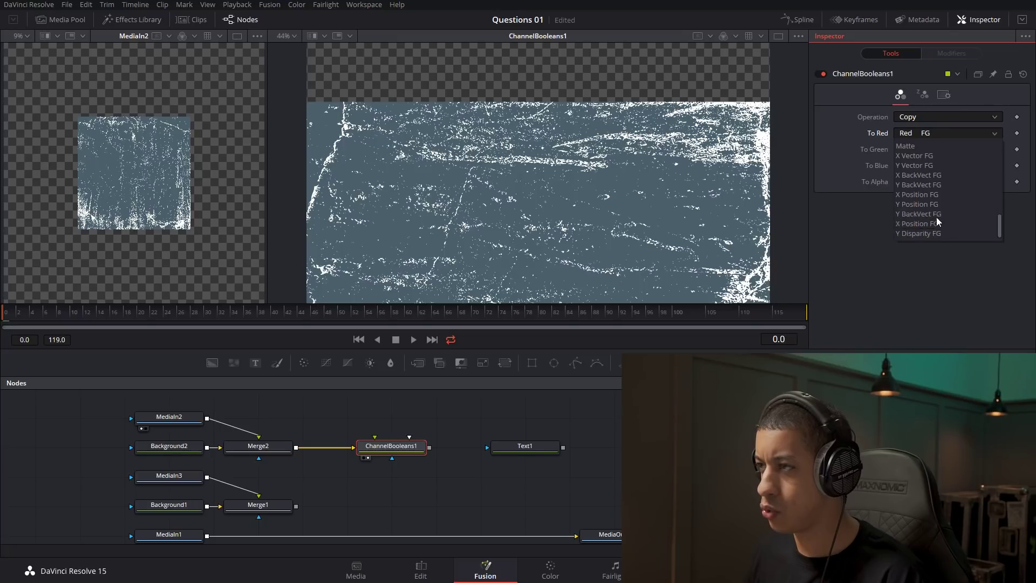
{"action": "scroll", "coordinate": [937, 218], "scroll_direction": "up", "scroll_amount": 5}
{"action": "left_click", "coordinate": [935, 185]}
{"action": "left_click", "coordinate": [933, 150]}
{"action": "left_click", "coordinate": [934, 201]}
{"action": "left_click", "coordinate": [933, 165]}
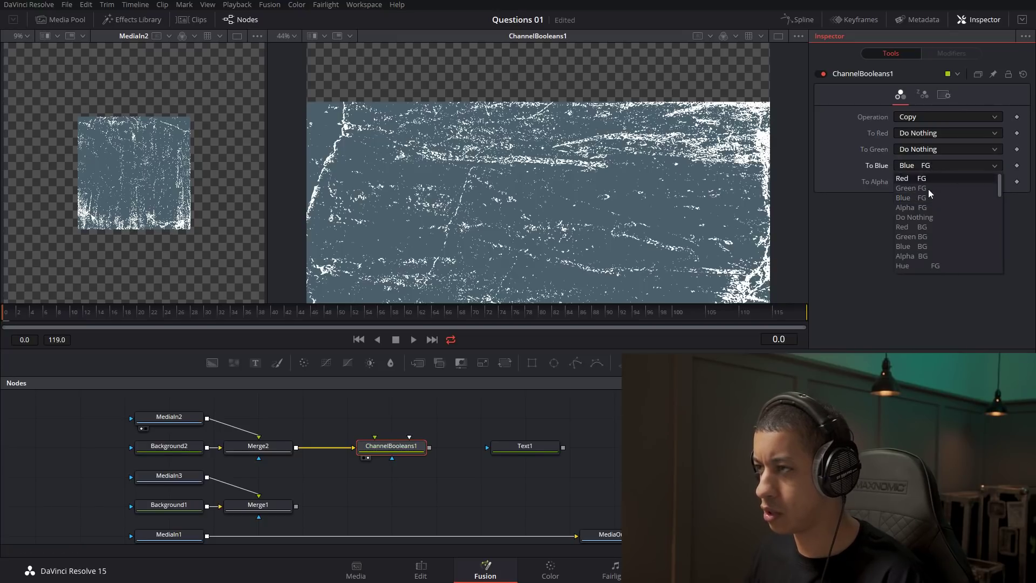
{"action": "left_click", "coordinate": [915, 217]}
{"action": "left_click", "coordinate": [945, 181]}
{"action": "scroll", "coordinate": [950, 232], "scroll_direction": "down", "scroll_amount": 3}
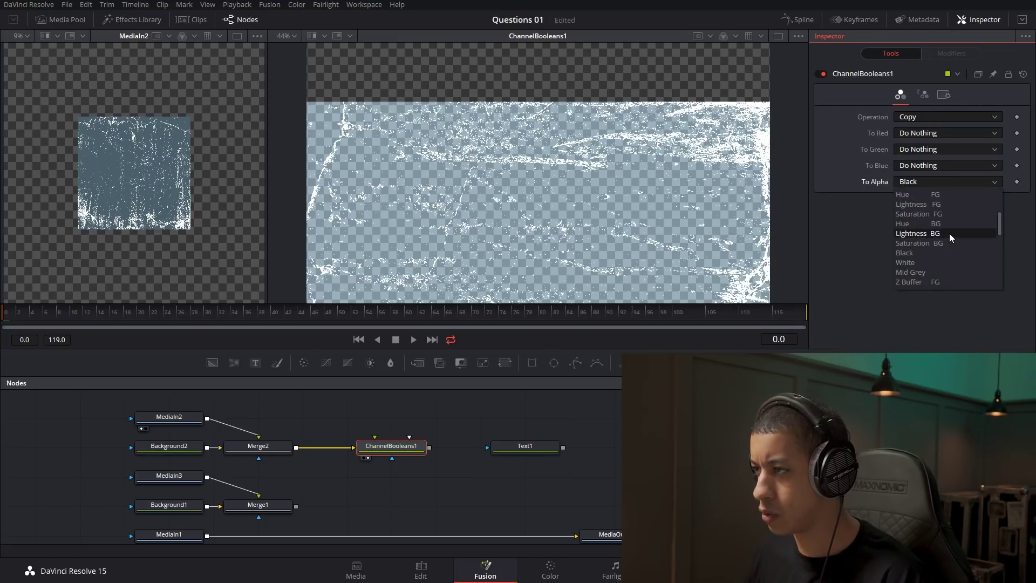
{"action": "left_click", "coordinate": [950, 234]}
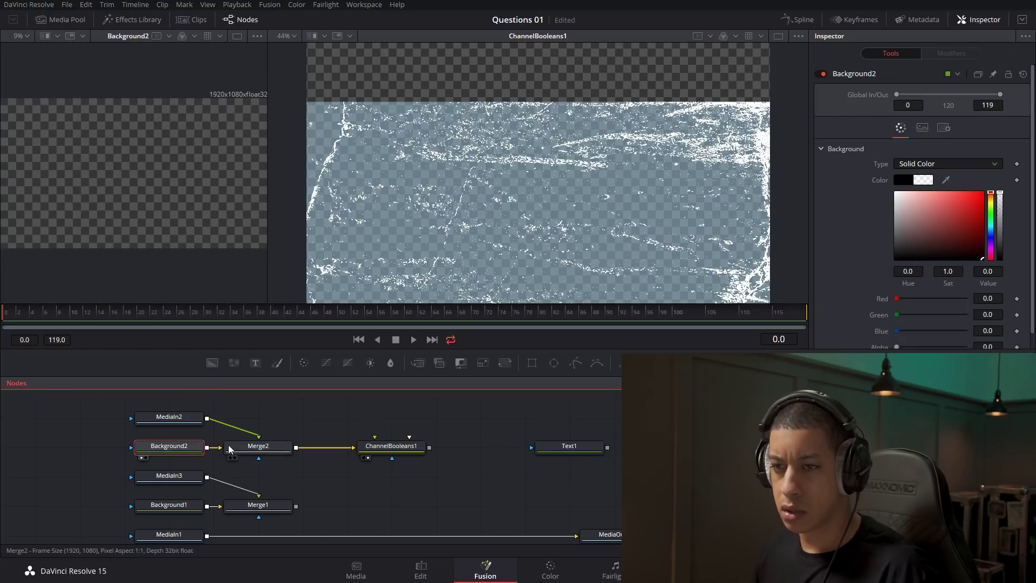
Show Merge2 in the first viewer and change its apply mode to Luminosity.
{"action": "left_click", "coordinate": [247, 448]}
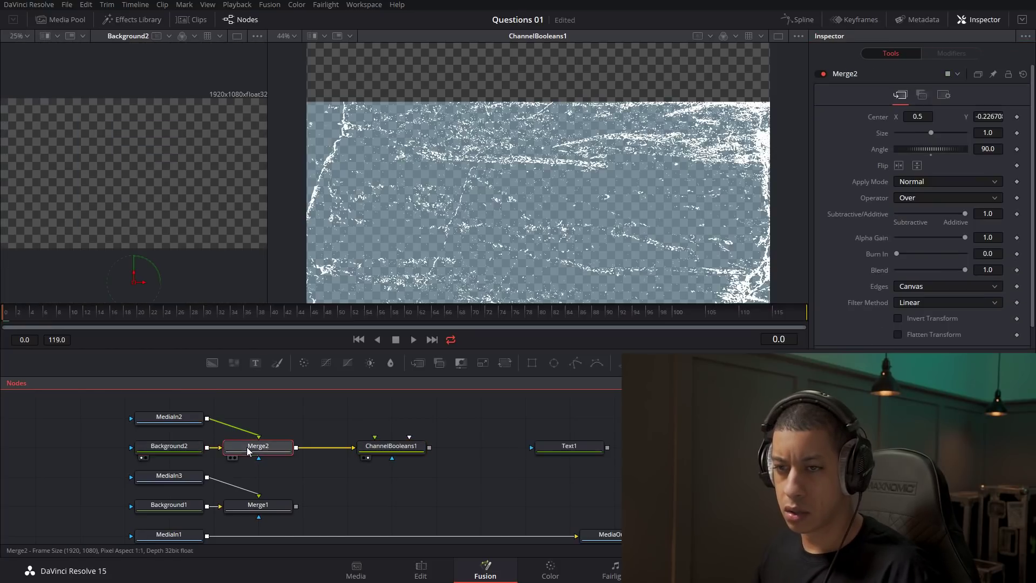
{"action": "key", "text": "1"}
{"action": "left_click", "coordinate": [183, 448]}
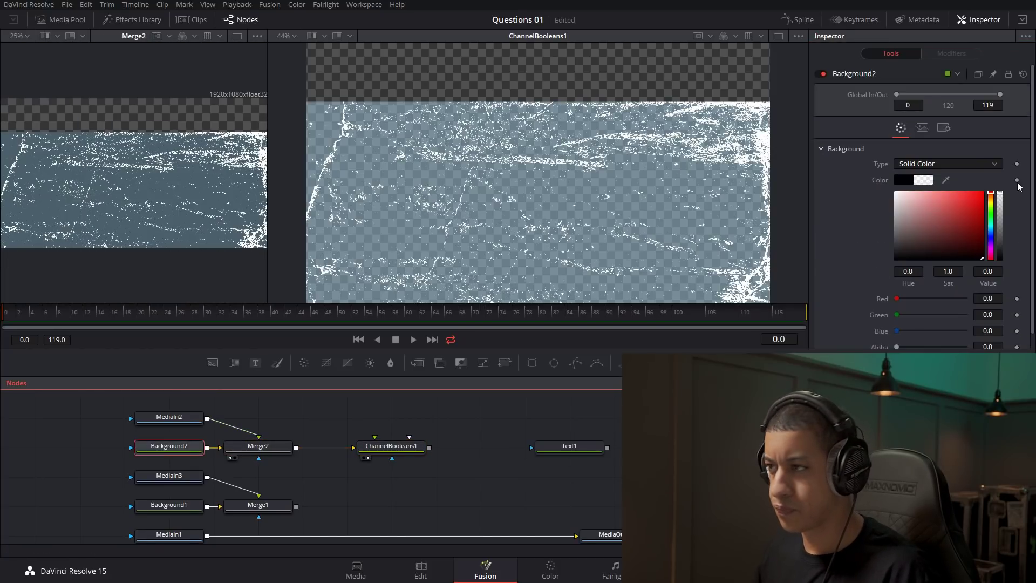
{"action": "left_click", "coordinate": [276, 450]}
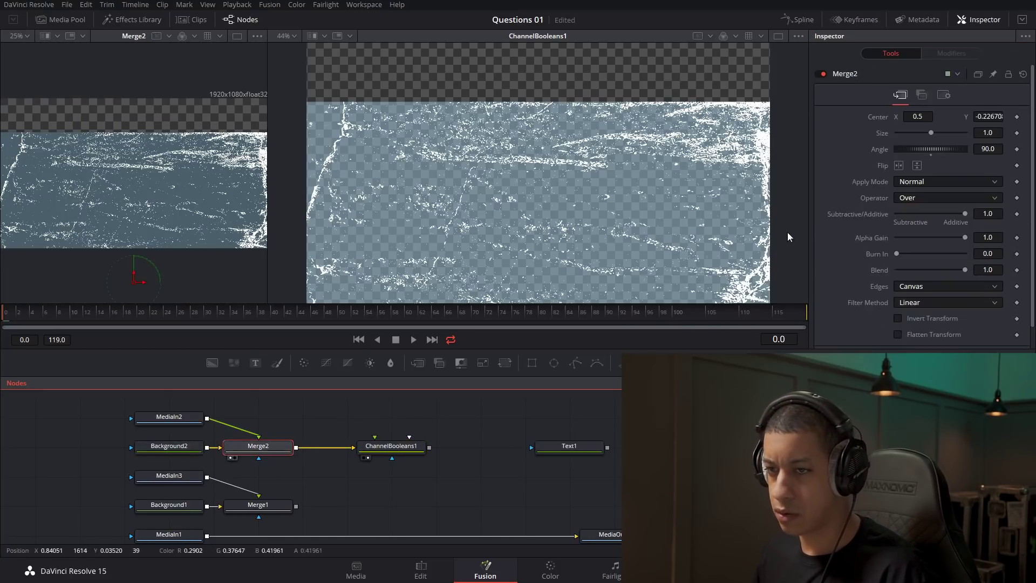
{"action": "left_click", "coordinate": [938, 186]}
{"action": "scroll", "coordinate": [942, 232], "scroll_direction": "down", "scroll_amount": 3}
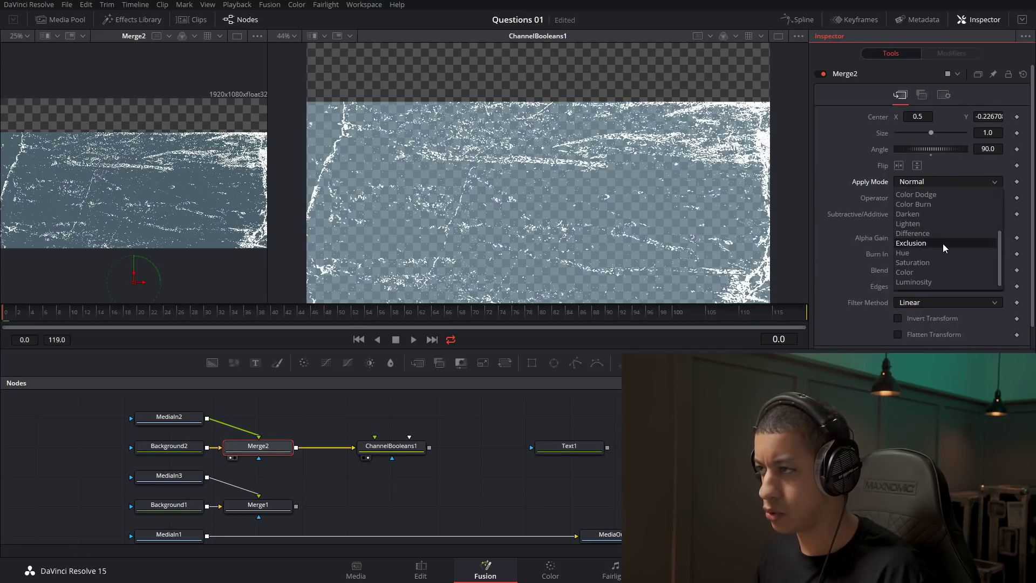
{"action": "left_click", "coordinate": [919, 280]}
Connect ChannelBooleans1 to Text1 as its mask, show Text1 in the second viewer and enlarge its size to about 0.33.
{"action": "left_click", "coordinate": [558, 448]}
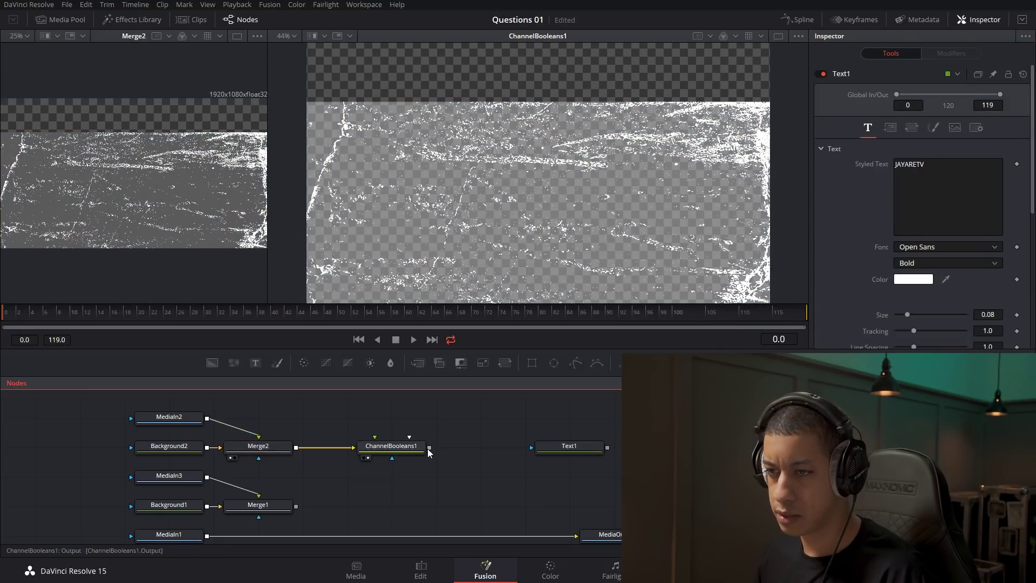
{"action": "left_click_drag", "start_coordinate": [429, 448], "coordinate": [543, 449]}
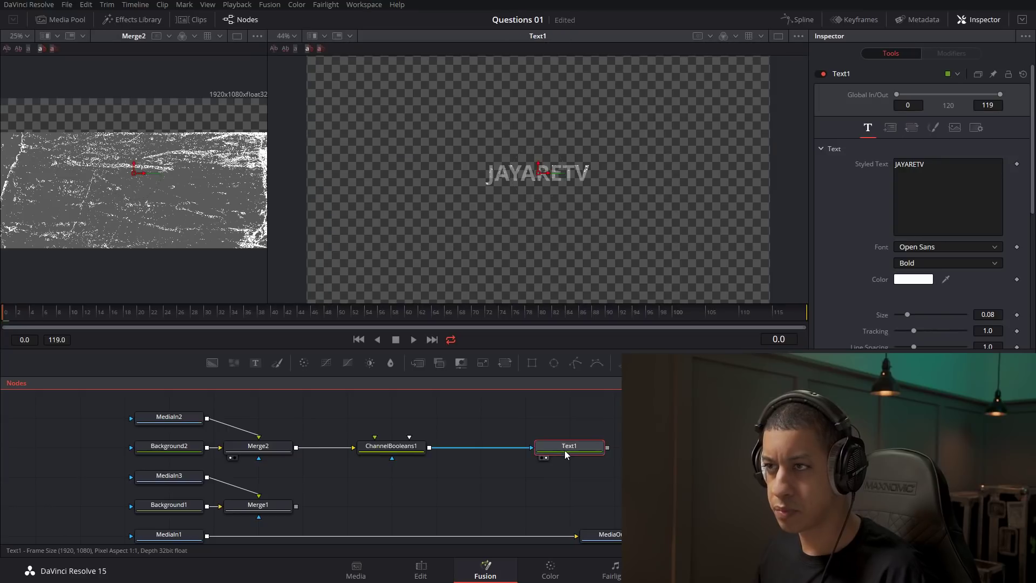
{"action": "key", "text": "2"}
{"action": "left_click_drag", "start_coordinate": [908, 314], "coordinate": [945, 318]}
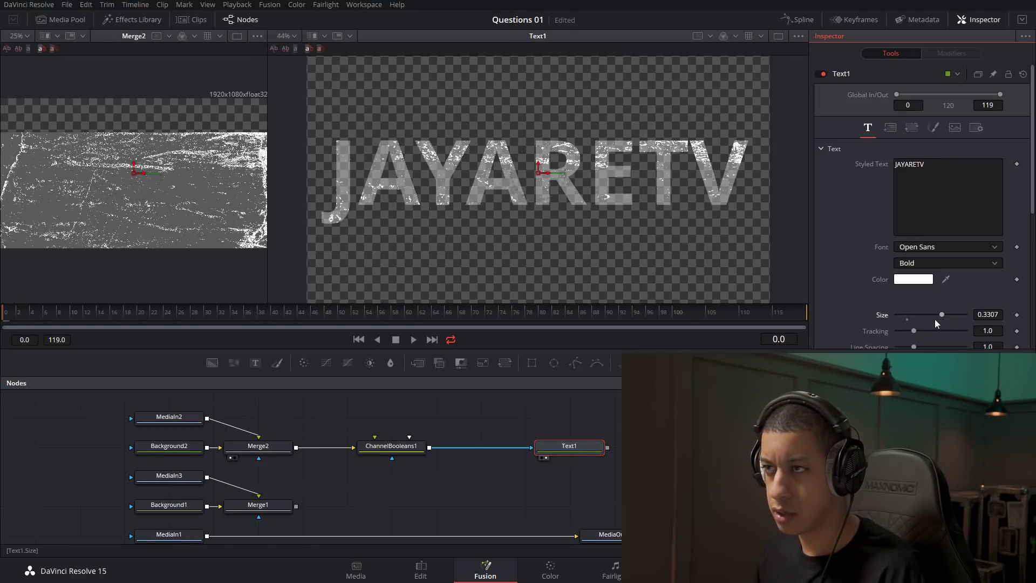
Shift the grunge texture in Merge2 by setting its center Y to about -0.374.
{"action": "left_click", "coordinate": [276, 451]}
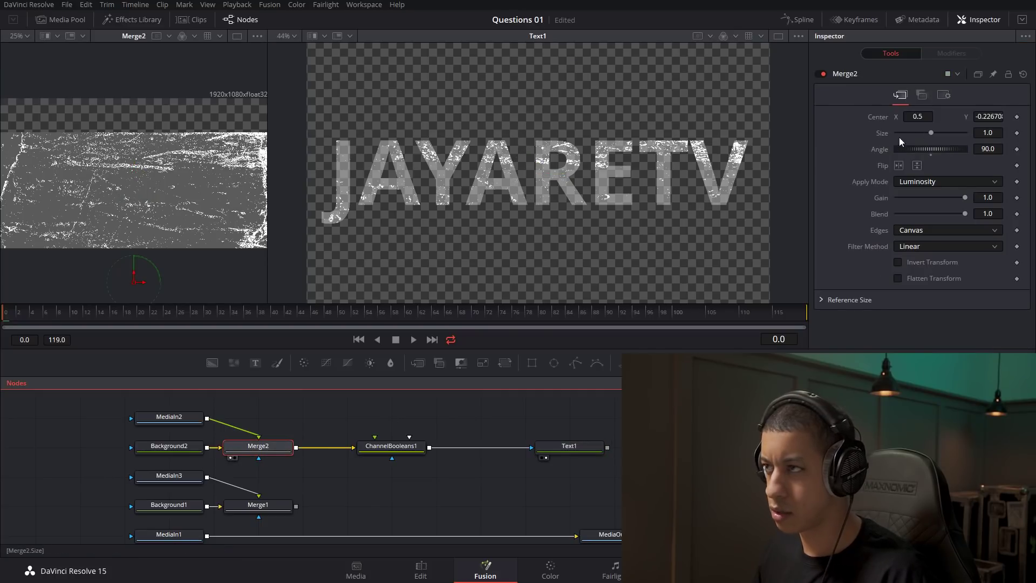
{"action": "mouse_move", "coordinate": [988, 117]}
{"action": "left_mouse_down"}
{"action": "mouse_move", "coordinate": [947, 116]}
{"action": "mouse_move", "coordinate": [990, 117]}
{"action": "left_mouse_up"}
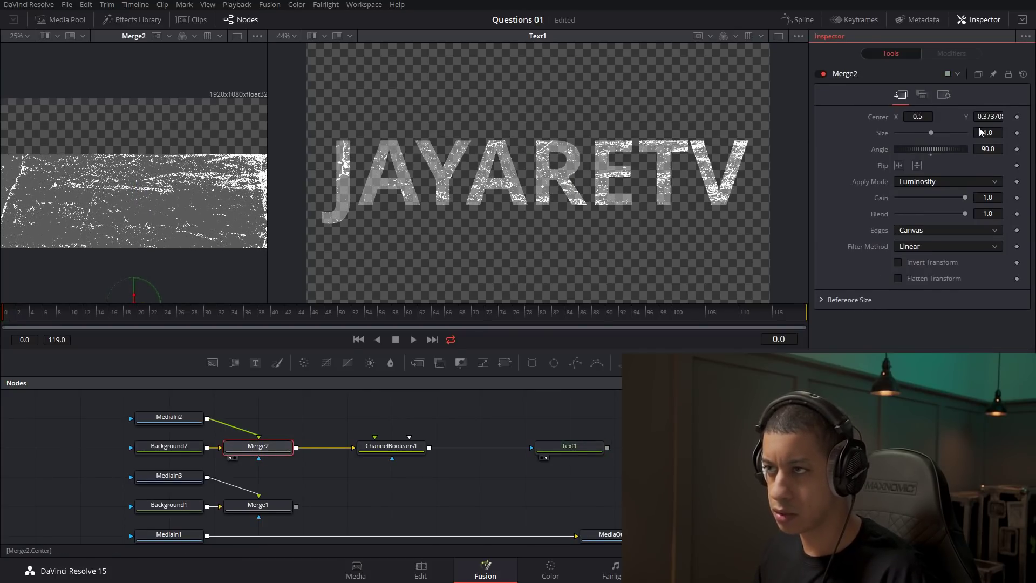
Move Merge1 below Text1, merge Text1 over Merge1's output and show the new merge in the second viewer.
{"action": "left_click_drag", "start_coordinate": [647, 492], "coordinate": [598, 486]}
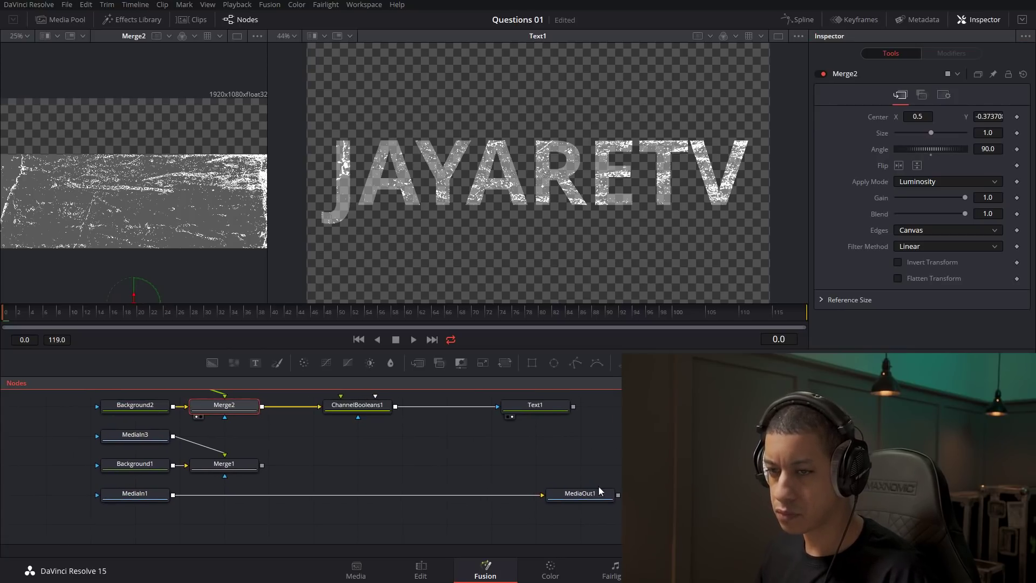
{"action": "left_click_drag", "start_coordinate": [243, 457], "coordinate": [554, 458]}
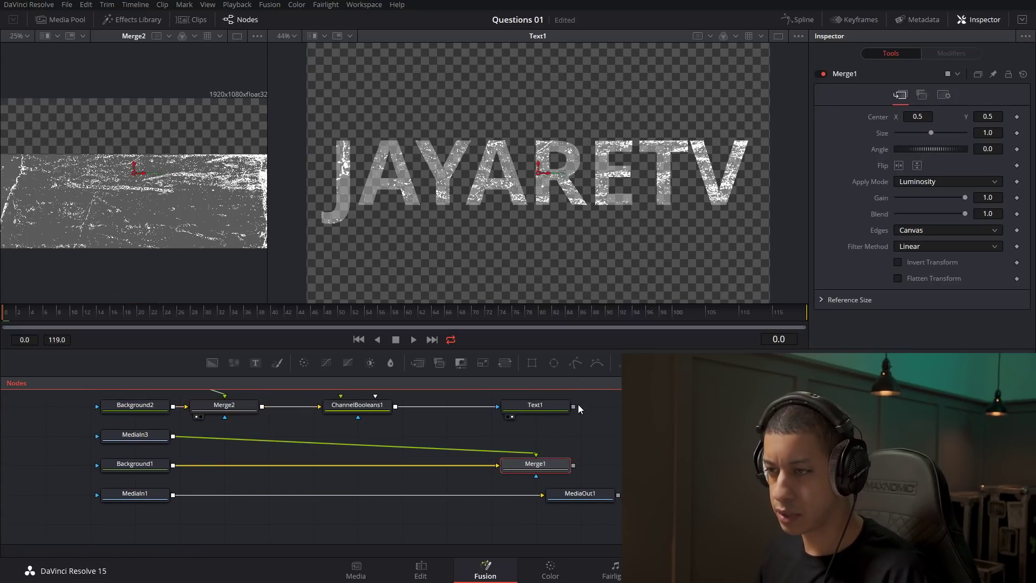
{"action": "left_click_drag", "start_coordinate": [574, 406], "coordinate": [573, 466]}
{"action": "key", "text": "2"}
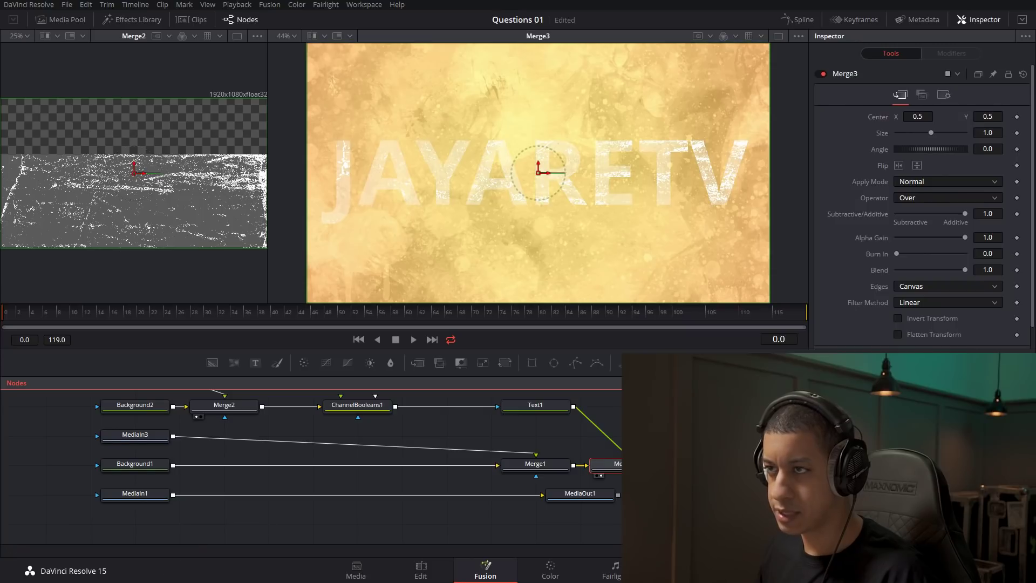
{"action": "mouse_move", "coordinate": [647, 467]}
{"action": "left_mouse_down"}
{"action": "mouse_move", "coordinate": [647, 445]}
{"action": "mouse_move", "coordinate": [650, 468]}
{"action": "left_mouse_up"}
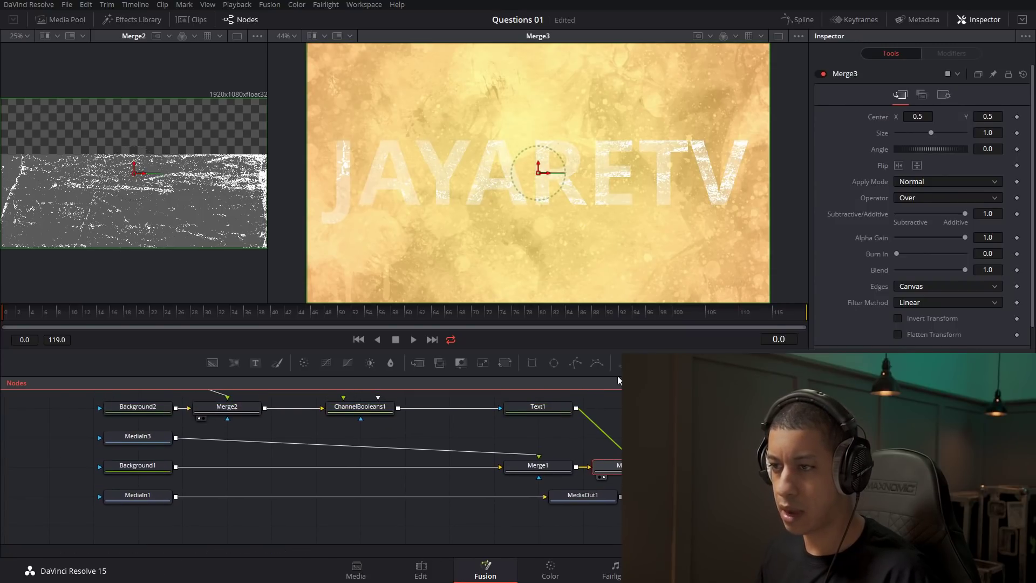
Insert a Brightness/Contrast node between MediaIn2 and Merge2 and raise its contrast.
{"action": "left_click_drag", "start_coordinate": [529, 429], "coordinate": [626, 437]}
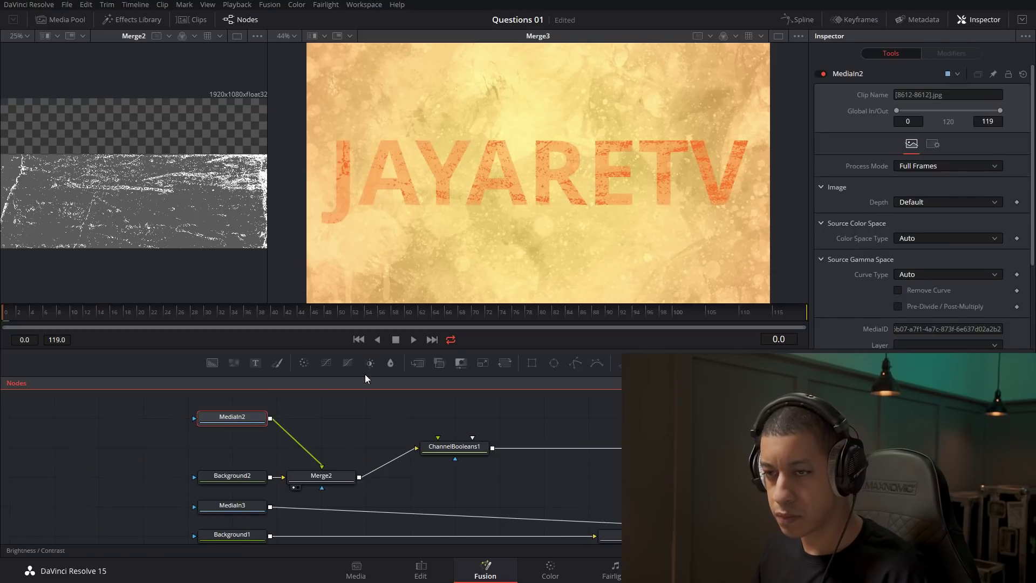
{"action": "left_click", "coordinate": [367, 373]}
{"action": "left_click", "coordinate": [316, 476]}
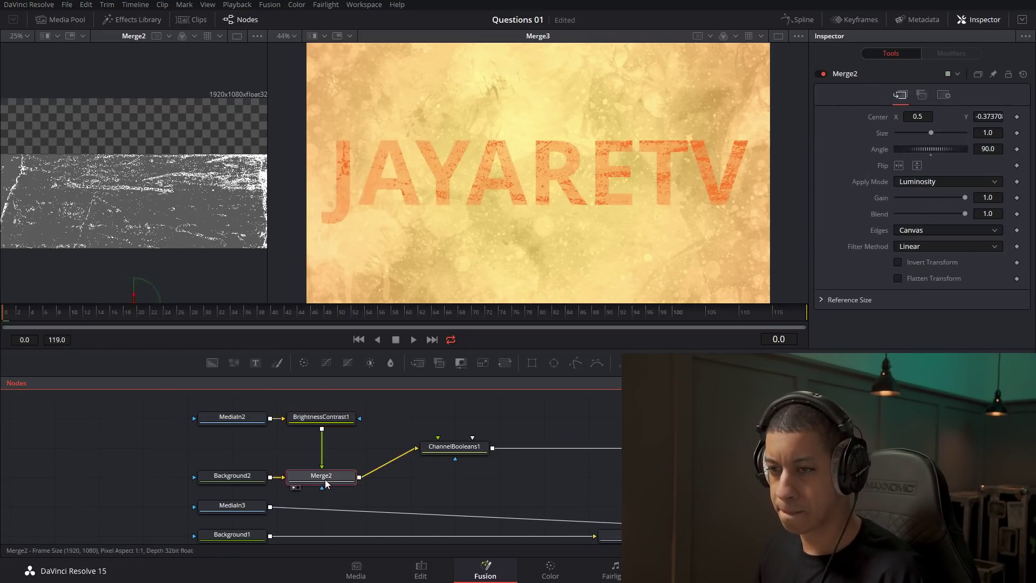
{"action": "left_click", "coordinate": [334, 416]}
{"action": "left_click_drag", "start_coordinate": [931, 181], "coordinate": [990, 187]}
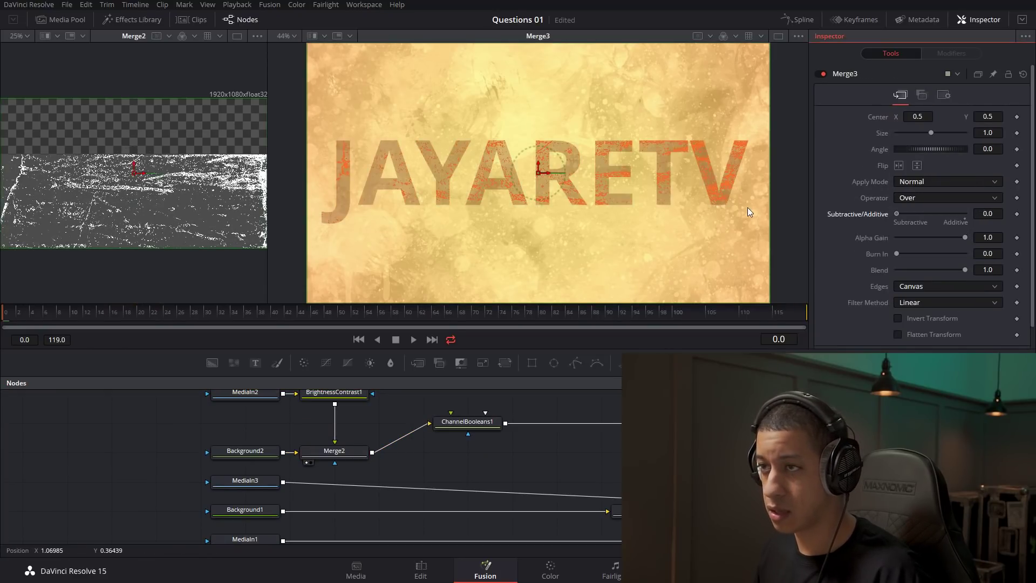
Switch to the browser to check the Sicario 2 title as reference, and return to DaVinci Resolve.
{"action": "left_click_drag", "start_coordinate": [701, 464], "coordinate": [715, 451]}
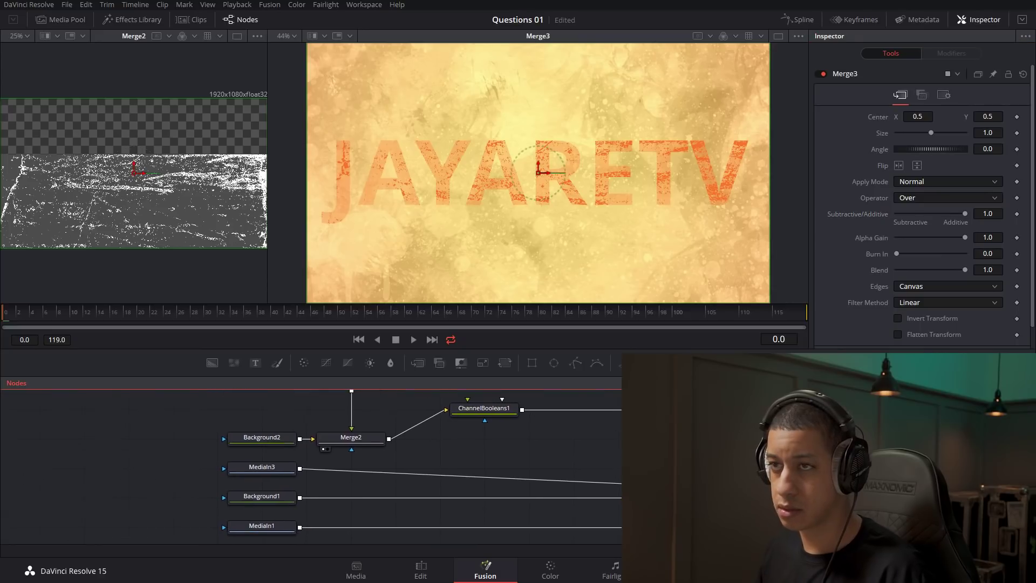
{"action": "key", "text": "alt+Tab"}
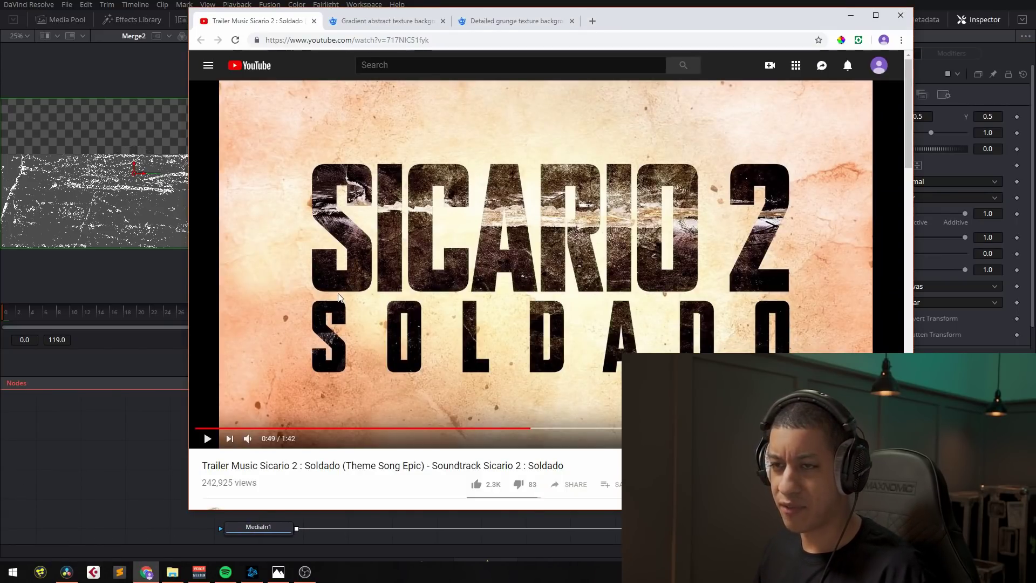
{"action": "left_click", "coordinate": [157, 474]}
Show ChannelBooleans1 in the first viewer and set its operation to Subtract.
{"action": "left_click_drag", "start_coordinate": [438, 461], "coordinate": [453, 515]}
{"action": "left_click", "coordinate": [493, 470]}
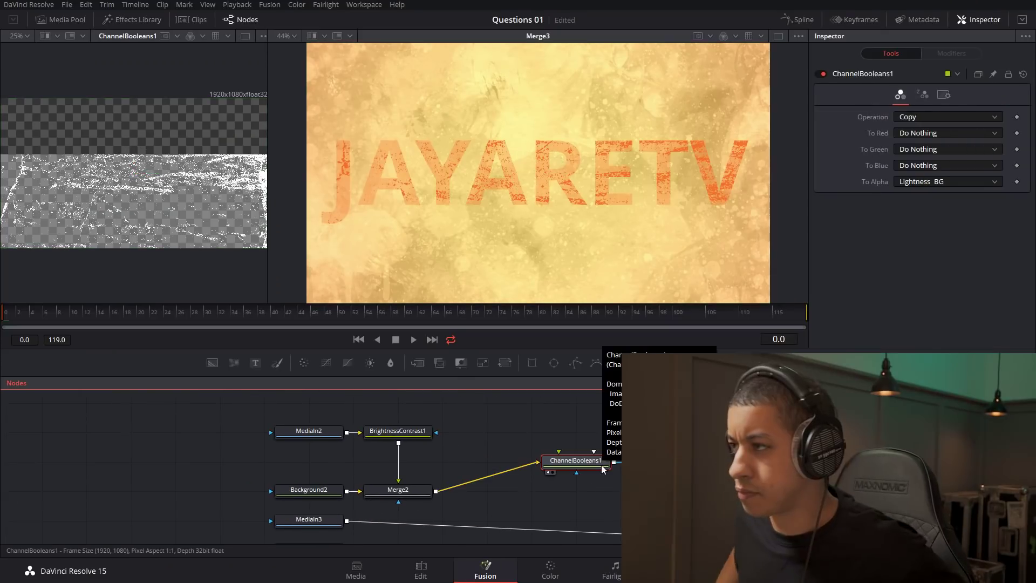
{"action": "left_click", "coordinate": [931, 115]}
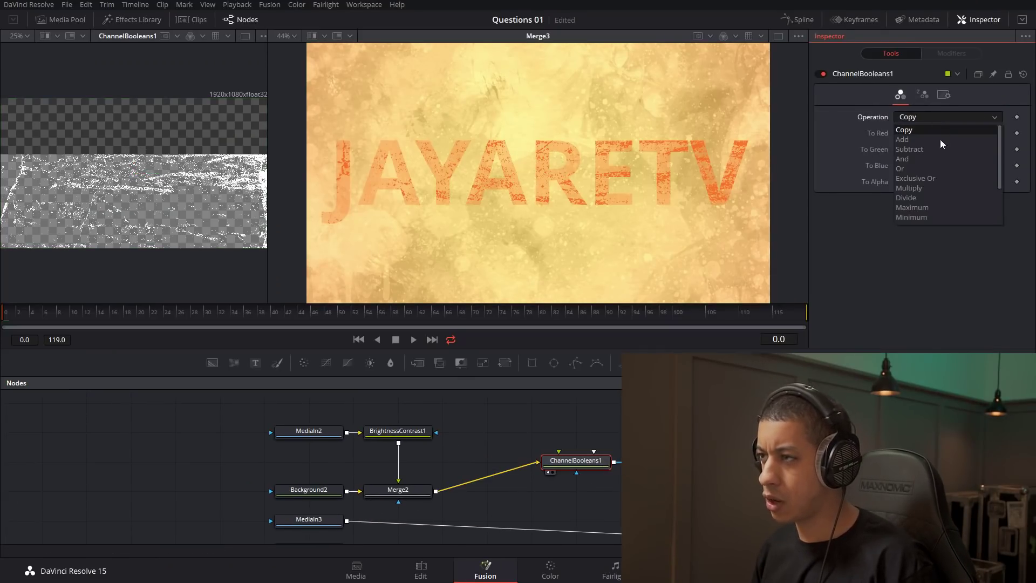
{"action": "left_click", "coordinate": [935, 149]}
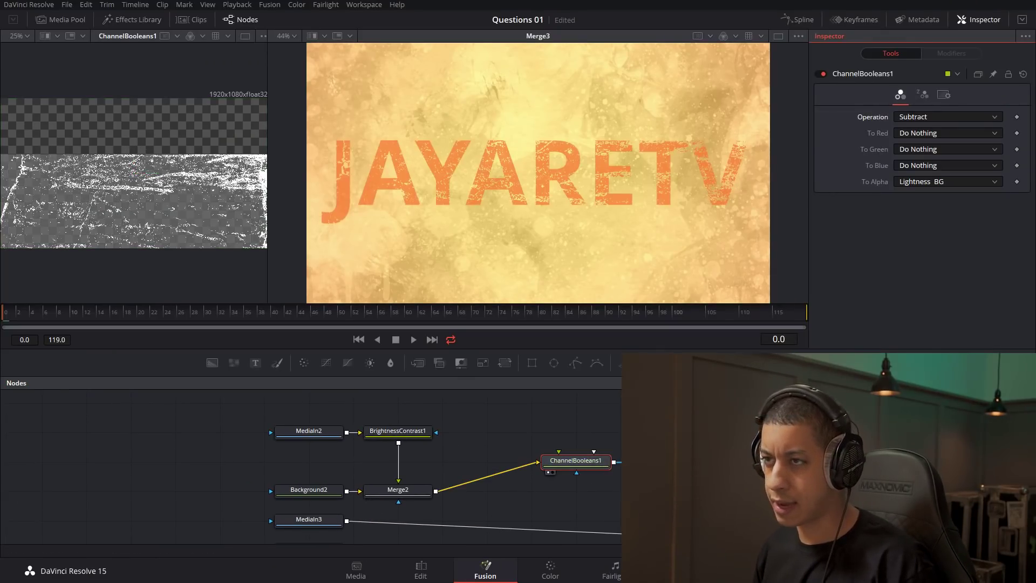
Change Text1's color to the very dark brown #140803 and reopen the color for fine adjustment.
{"action": "middle_click", "coordinate": [268, 488]}
{"action": "left_click_drag", "start_coordinate": [559, 463], "coordinate": [539, 465]}
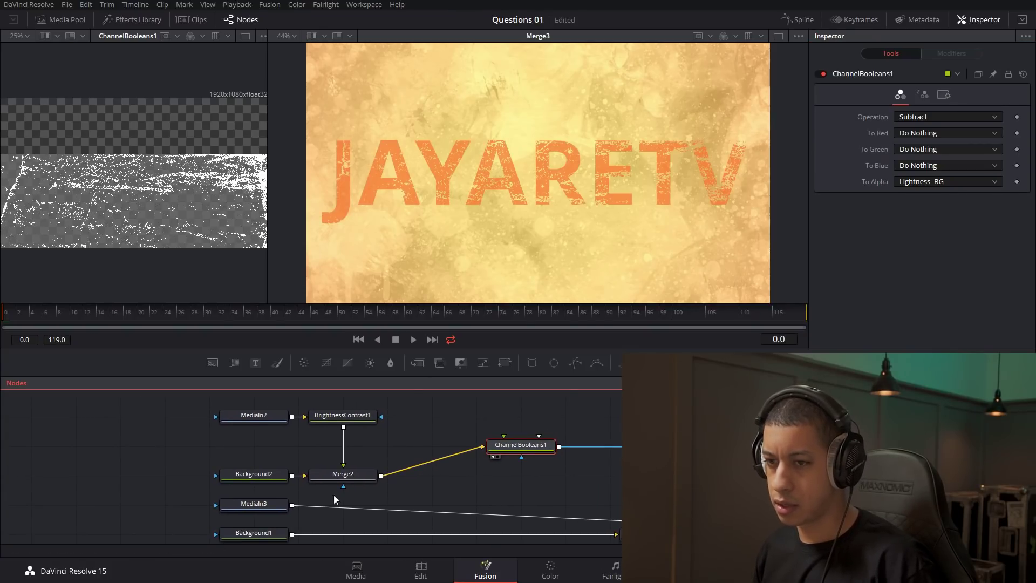
{"action": "left_click", "coordinate": [744, 446]}
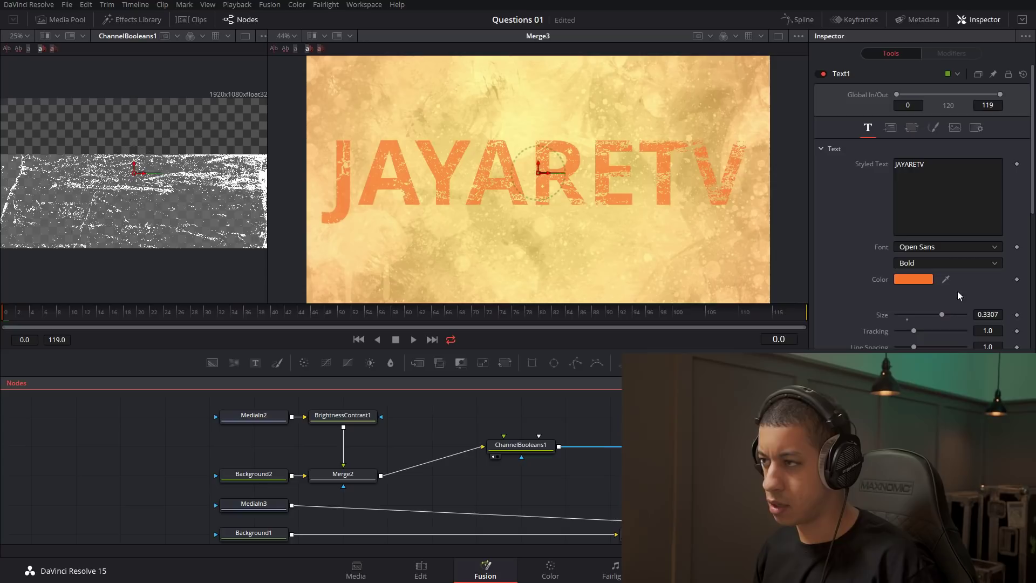
{"action": "left_click", "coordinate": [924, 279]}
{"action": "left_click_drag", "start_coordinate": [644, 237], "coordinate": [639, 290]}
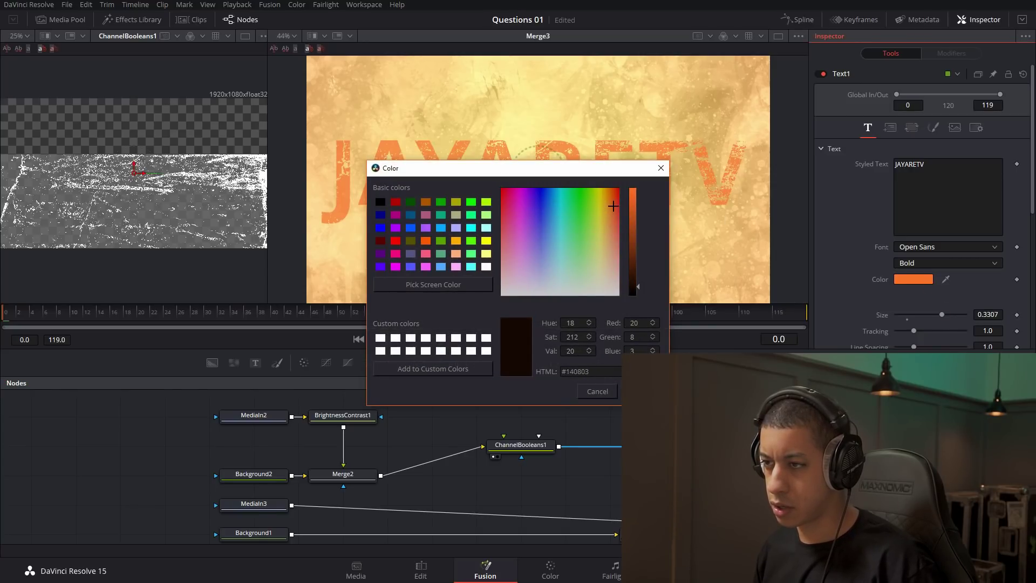
{"action": "left_click", "coordinate": [643, 391]}
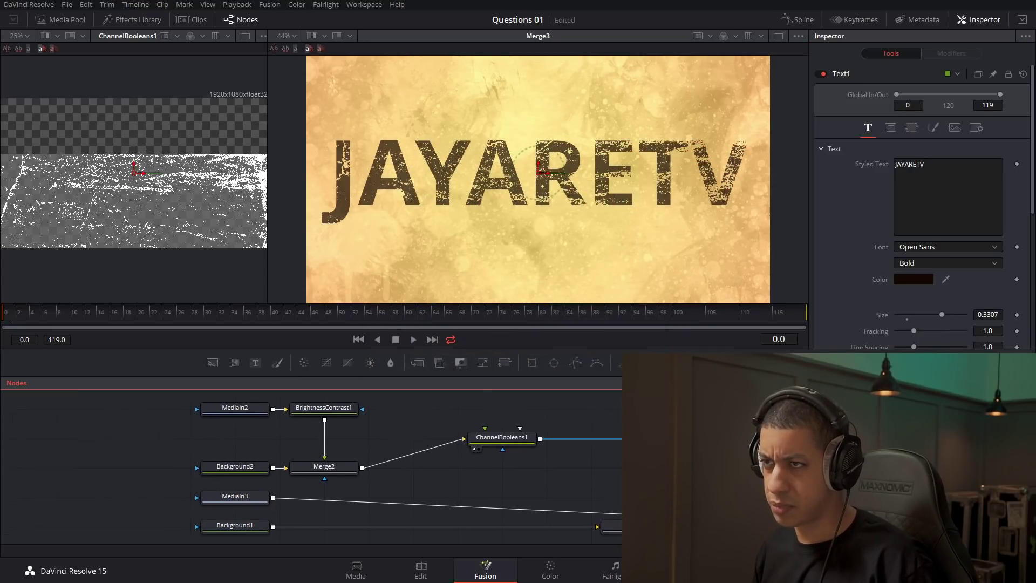
{"action": "left_click", "coordinate": [921, 280]}
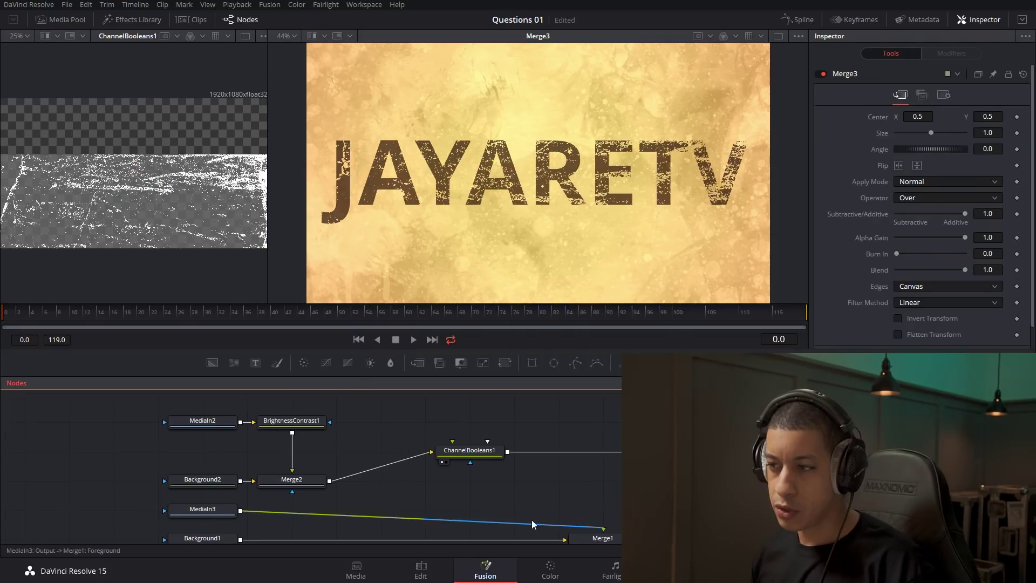
Add a Transform node above BrightnessContrast1 and connect MediaIn2's output to it.
{"action": "left_click_drag", "start_coordinate": [532, 523], "coordinate": [536, 500]}
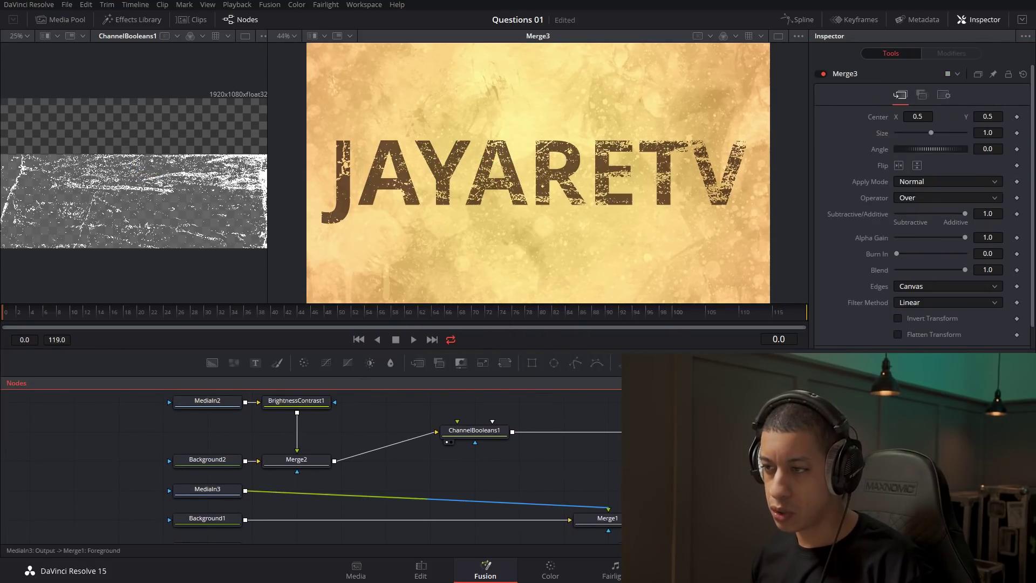
{"action": "left_click", "coordinate": [208, 402]}
{"action": "scroll", "coordinate": [216, 416], "scroll_direction": "up", "scroll_amount": 1}
{"action": "scroll", "coordinate": [371, 416], "scroll_direction": "up", "scroll_amount": 1}
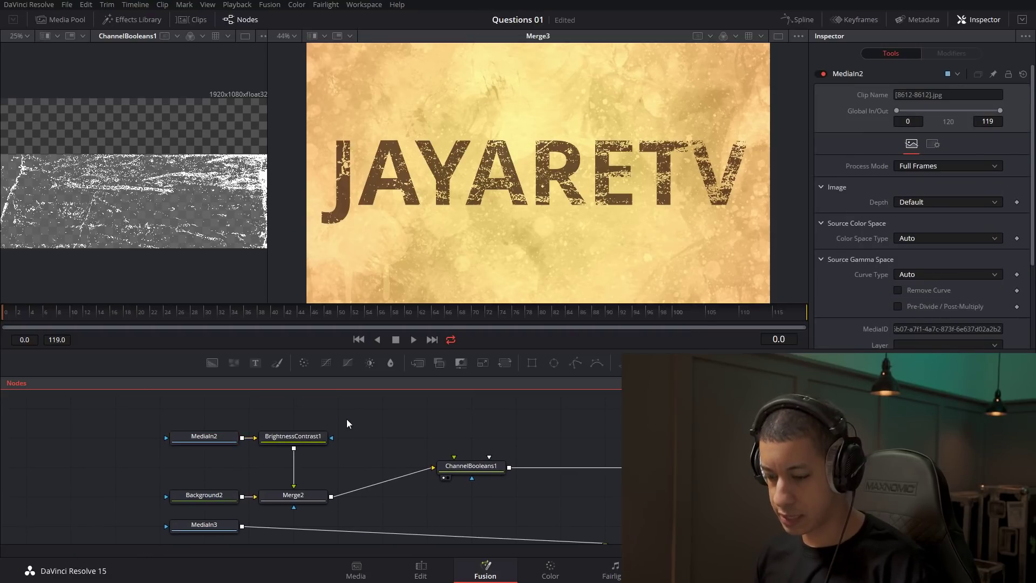
{"action": "key", "text": "shift+space"}
{"action": "type", "text": "tr"}
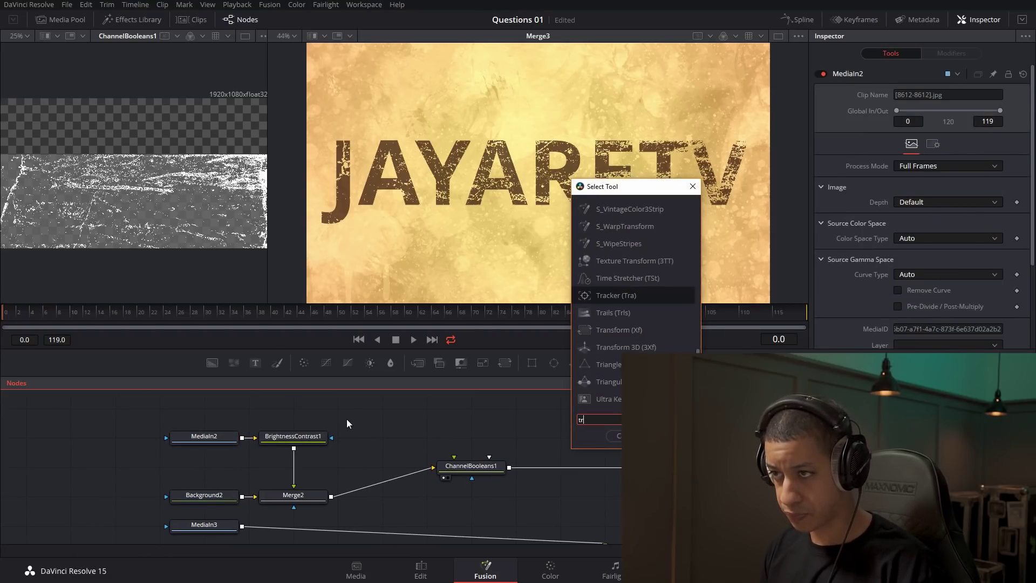
{"action": "type", "text": "an"}
{"action": "key", "text": "Return"}
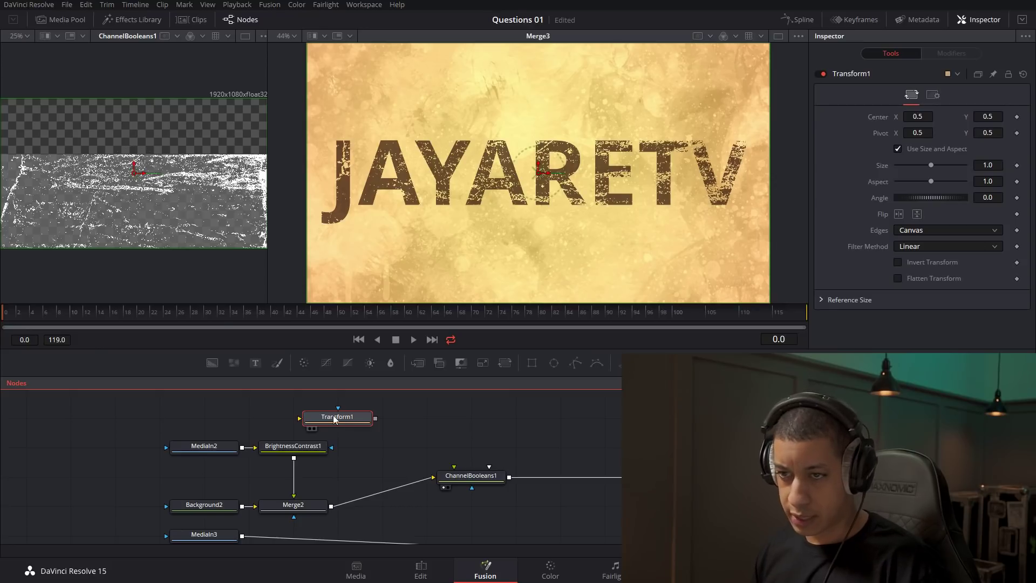
{"action": "left_click_drag", "start_coordinate": [309, 419], "coordinate": [310, 419]}
Rearrange Text1 and the disconnected Transform1 to make room, and add a Background node above BrightnessContrast1.
{"action": "left_click_drag", "start_coordinate": [500, 460], "coordinate": [425, 440]}
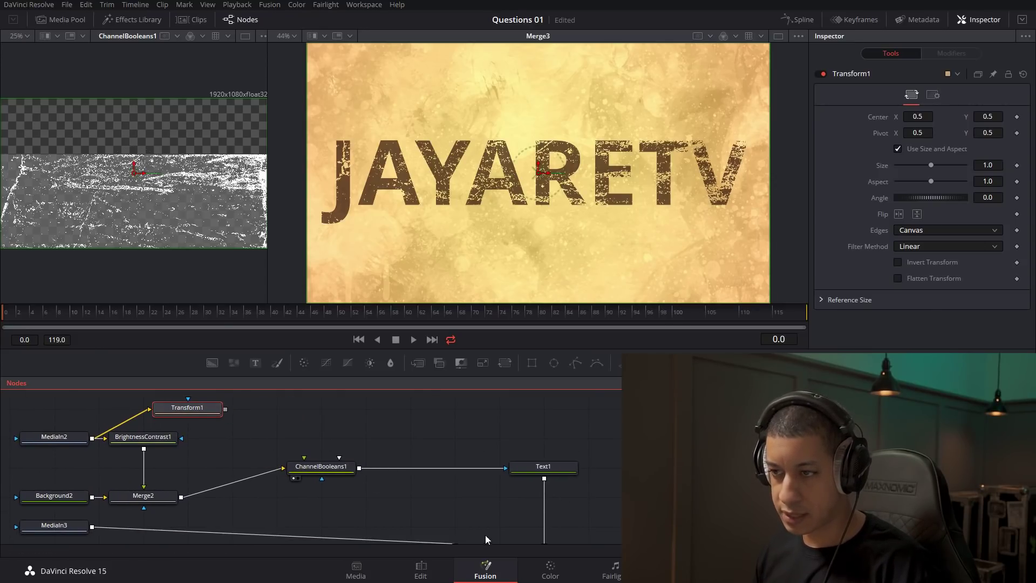
{"action": "left_click", "coordinate": [573, 465]}
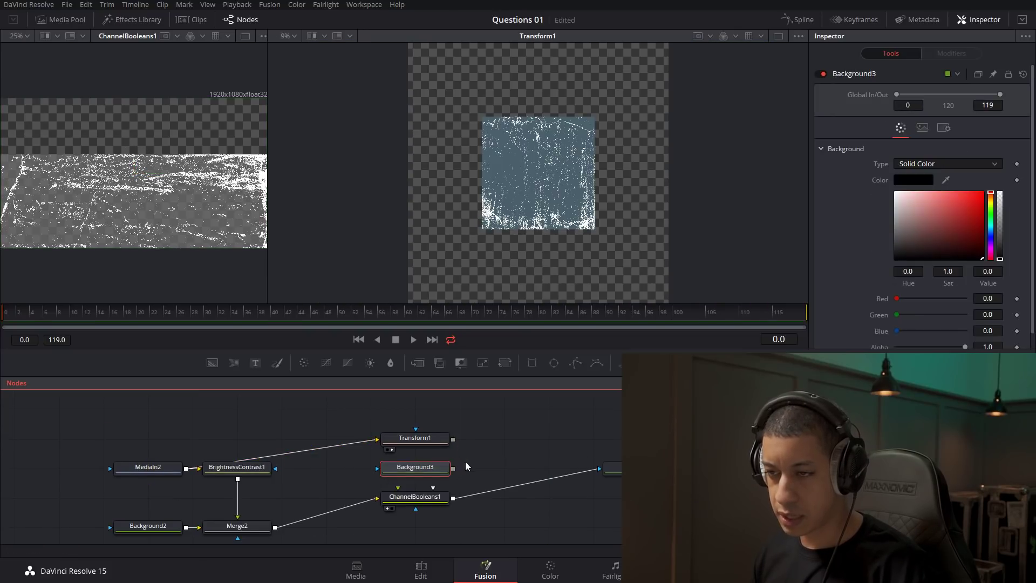
{"action": "left_click_drag", "start_coordinate": [433, 465], "coordinate": [229, 432]}
{"action": "left_click", "coordinate": [366, 442]}
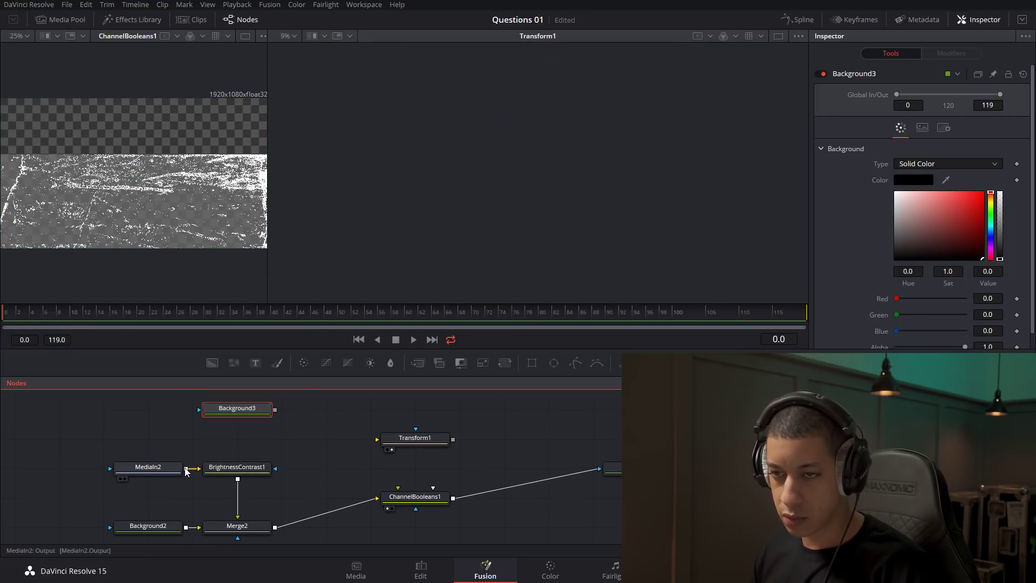
Merge MediaIn2 with Background3, pull the new merge out of the BrightnessContrast1 line and show it in the second viewer.
{"action": "left_click_drag", "start_coordinate": [186, 469], "coordinate": [276, 410]}
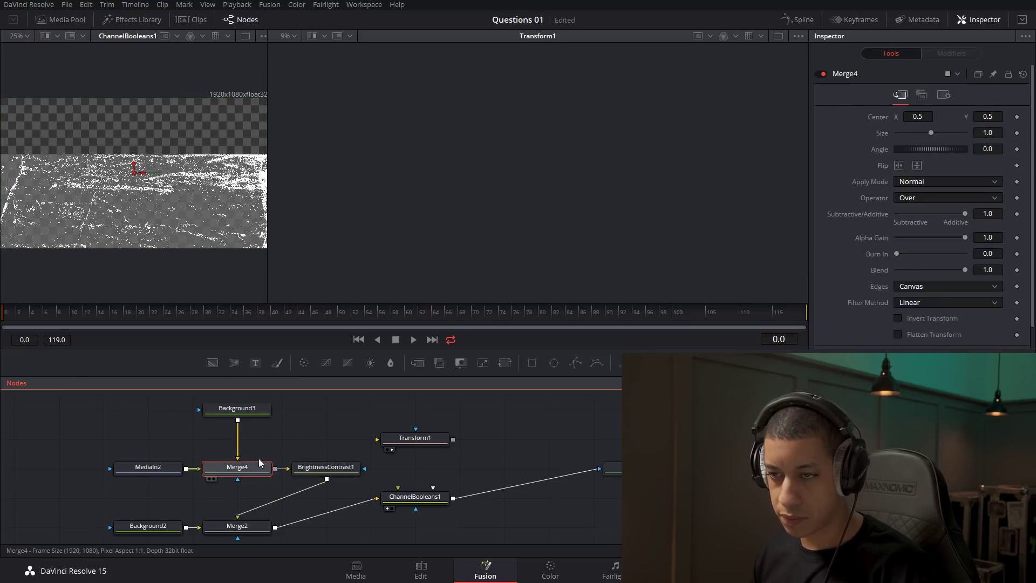
{"action": "left_click_drag", "start_coordinate": [253, 468], "coordinate": [332, 441]}
{"action": "key", "text": "2"}
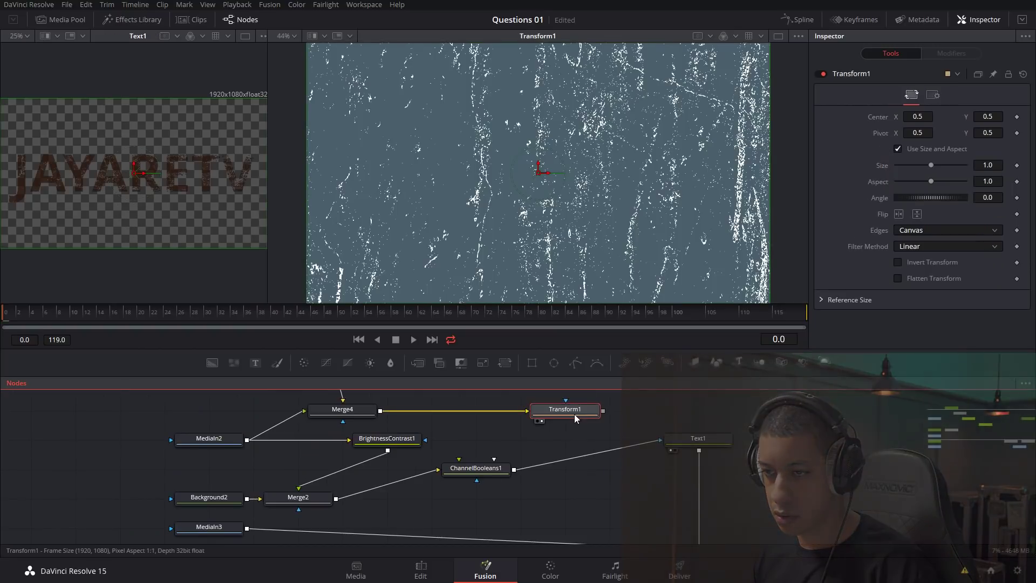
Feed Merge4 into Transform1 and replace Text1 with Transform1 as Merge3's foreground.
{"action": "left_click_drag", "start_coordinate": [574, 415], "coordinate": [618, 503]}
{"action": "left_click_drag", "start_coordinate": [770, 524], "coordinate": [712, 474]}
{"action": "left_click", "coordinate": [632, 477]}
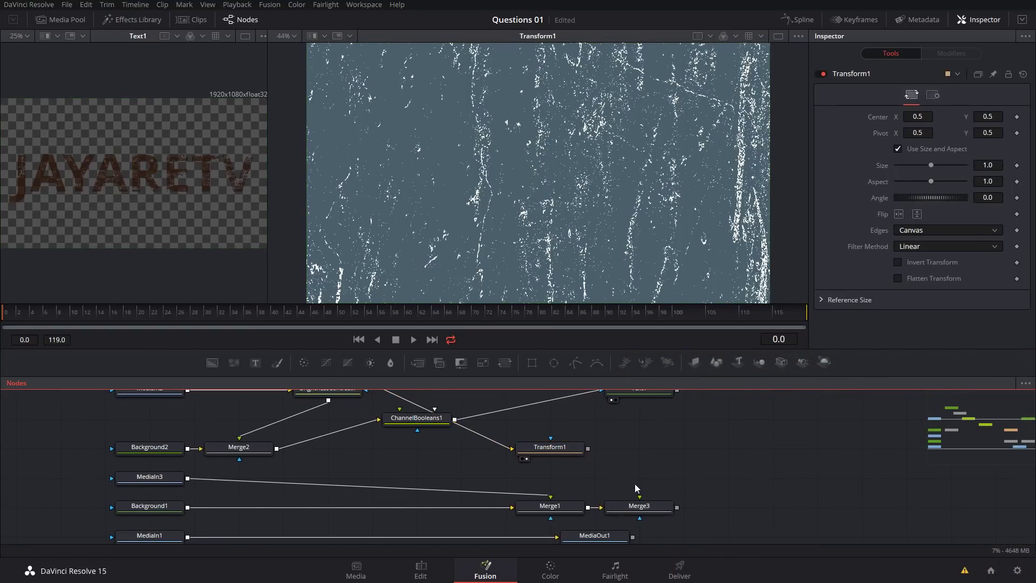
Connect Text1 to Merge3 as its mask and show Merge3 in the second viewer.
{"action": "scroll", "coordinate": [658, 480], "scroll_direction": "up", "scroll_amount": 2}
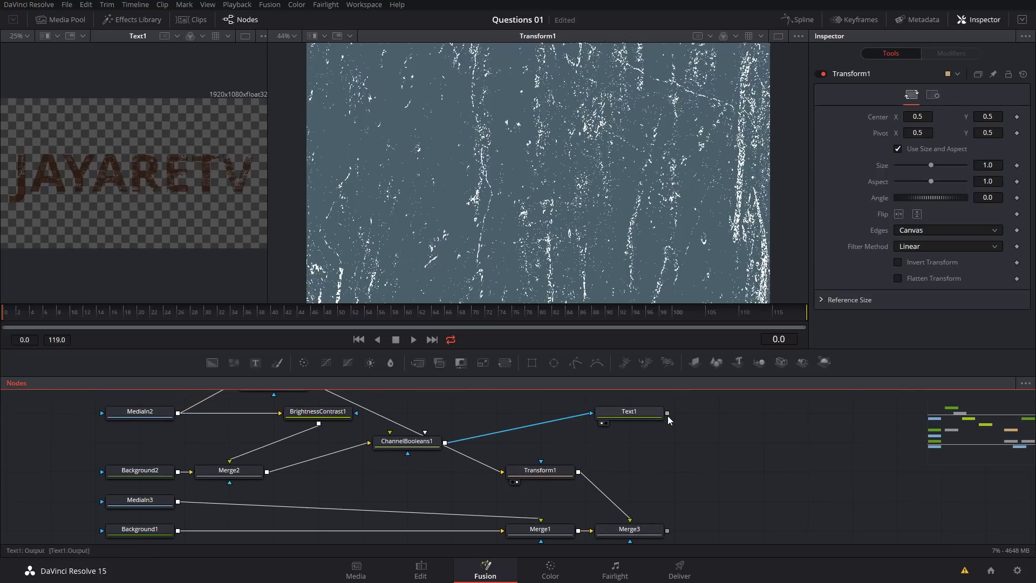
{"action": "left_click_drag", "start_coordinate": [662, 524], "coordinate": [656, 528]}
{"action": "left_click", "coordinate": [649, 530]}
{"action": "key", "text": "2"}
{"action": "scroll", "coordinate": [738, 535], "scroll_direction": "down", "scroll_amount": 3}
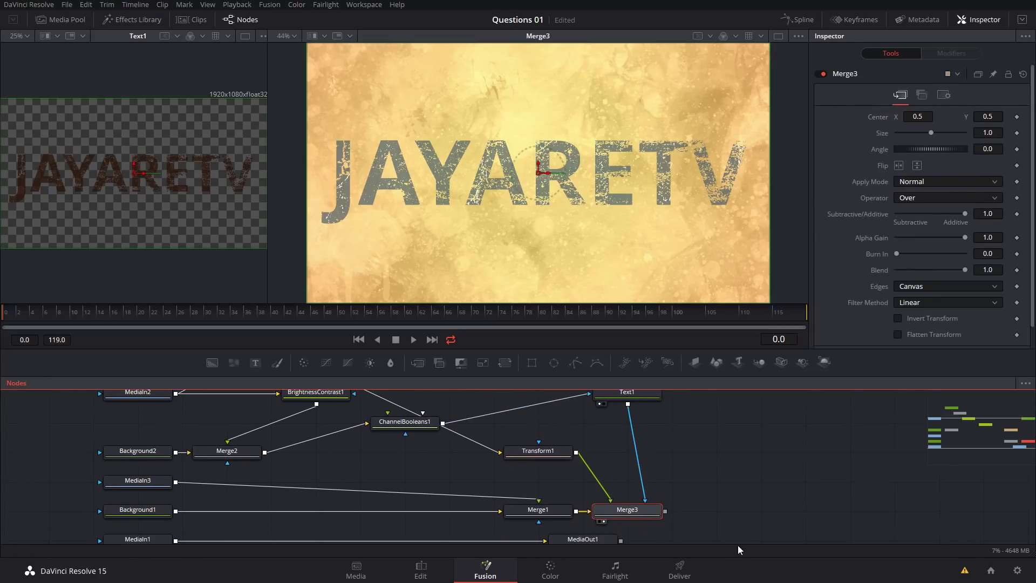
Shift the texture inside the text by moving Transform1's center to about X 0.519, Y 0.541.
{"action": "scroll", "coordinate": [747, 527], "scroll_direction": "up", "scroll_amount": 2}
{"action": "left_click", "coordinate": [560, 465]}
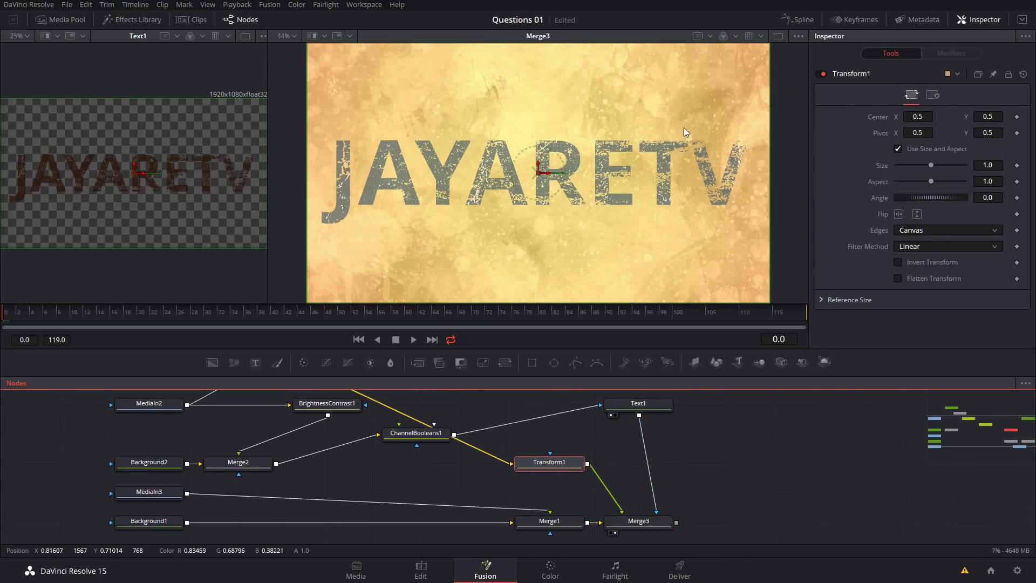
{"action": "left_click_drag", "start_coordinate": [539, 172], "coordinate": [548, 165]}
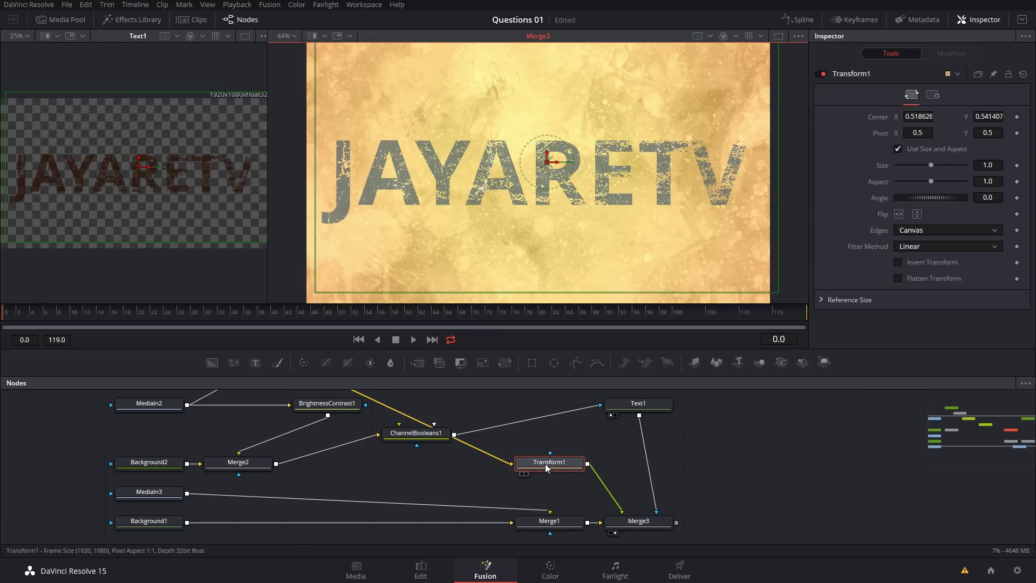
Tidy the node graph by moving Transform1 in line with Merge4 and aligning ChannelBooleans1 and Text1 with Merge2.
{"action": "left_click_drag", "start_coordinate": [545, 464], "coordinate": [625, 439]}
{"action": "left_click_drag", "start_coordinate": [626, 478], "coordinate": [691, 507]}
{"action": "left_click_drag", "start_coordinate": [480, 535], "coordinate": [507, 482]}
{"action": "left_click_drag", "start_coordinate": [410, 453], "coordinate": [410, 483]}
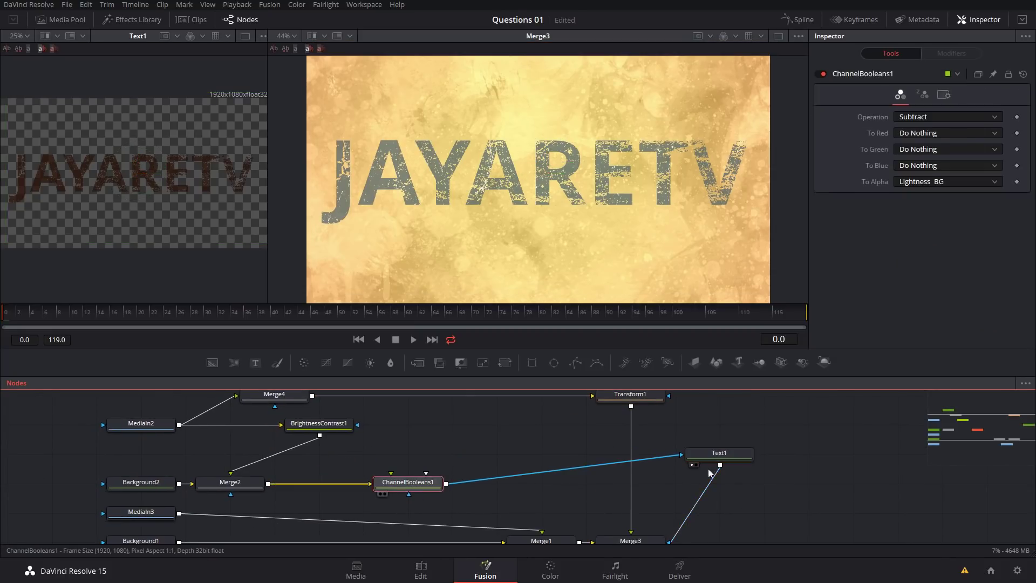
{"action": "left_click_drag", "start_coordinate": [720, 454], "coordinate": [719, 482]}
{"action": "scroll", "coordinate": [807, 534], "scroll_direction": "down", "scroll_amount": 1}
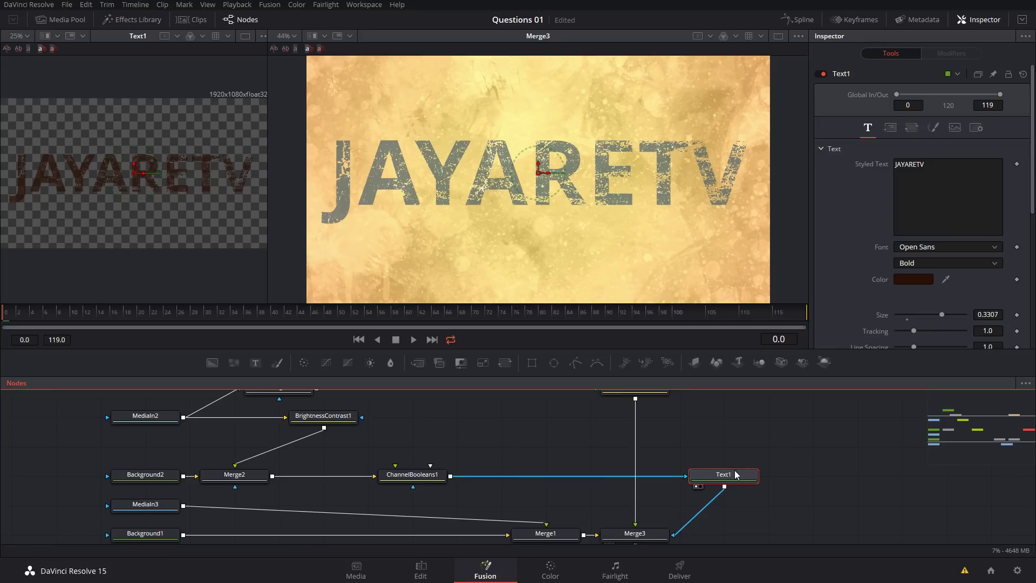
Show Text1 in the second viewer and examine the grunge-masked lettering up close and at full frame.
{"action": "key", "text": "2"}
{"action": "scroll", "coordinate": [483, 189], "scroll_direction": "up", "scroll_amount": 10}
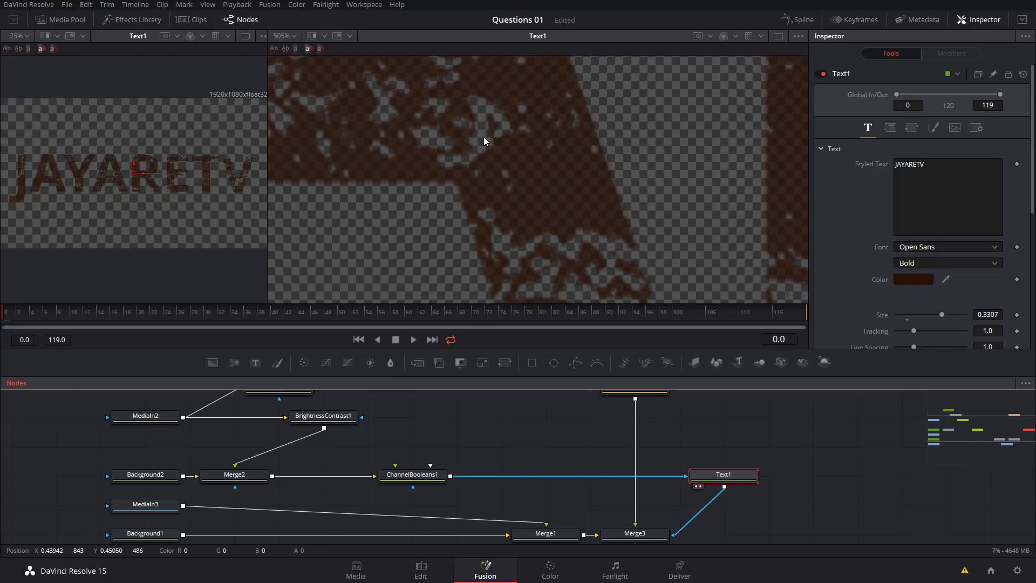
{"action": "scroll", "coordinate": [491, 154], "scroll_direction": "down", "scroll_amount": 10}
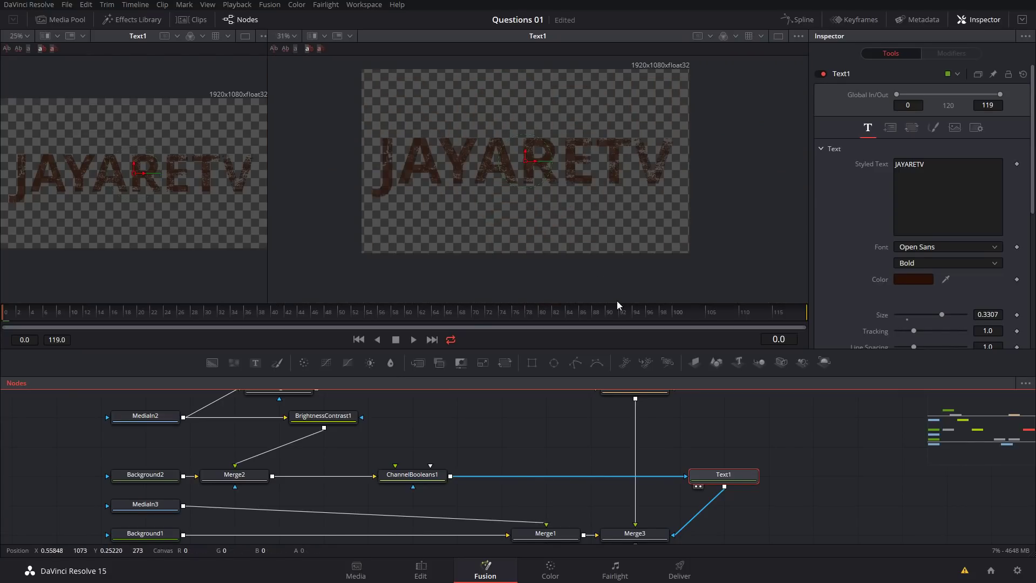
Move Background3 directly above Merge4 in the node graph.
{"action": "scroll", "coordinate": [486, 421], "scroll_direction": "up", "scroll_amount": 2}
{"action": "left_click_drag", "start_coordinate": [374, 454], "coordinate": [411, 502]}
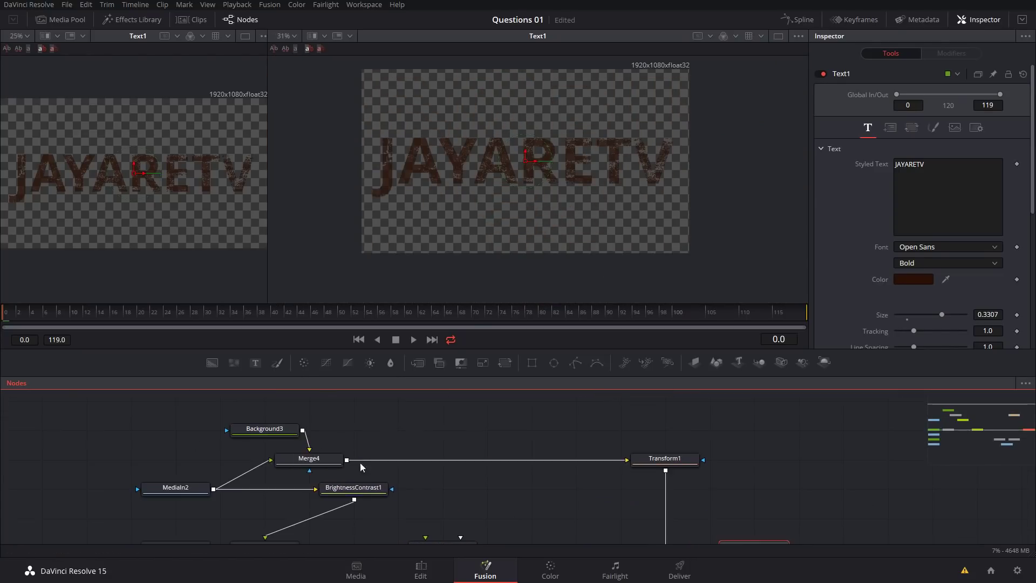
{"action": "left_click_drag", "start_coordinate": [291, 428], "coordinate": [317, 440]}
Show Transform1's texture in the second viewer, and switch that viewer back to Merge3 to examine the composite.
{"action": "left_click_drag", "start_coordinate": [503, 512], "coordinate": [456, 470]}
{"action": "left_click", "coordinate": [638, 419]}
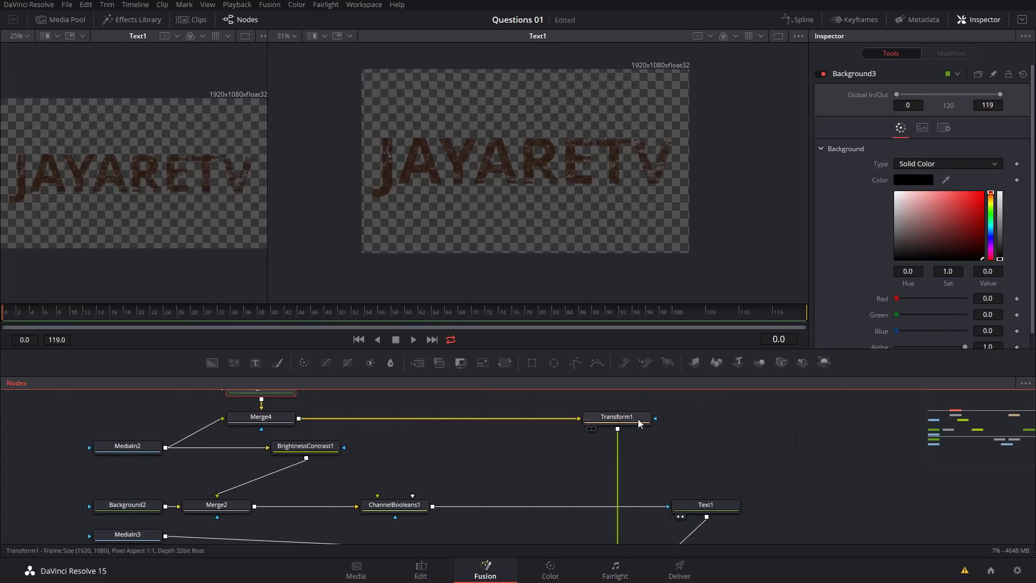
{"action": "key", "text": "2"}
{"action": "left_click_drag", "start_coordinate": [737, 484], "coordinate": [721, 473]}
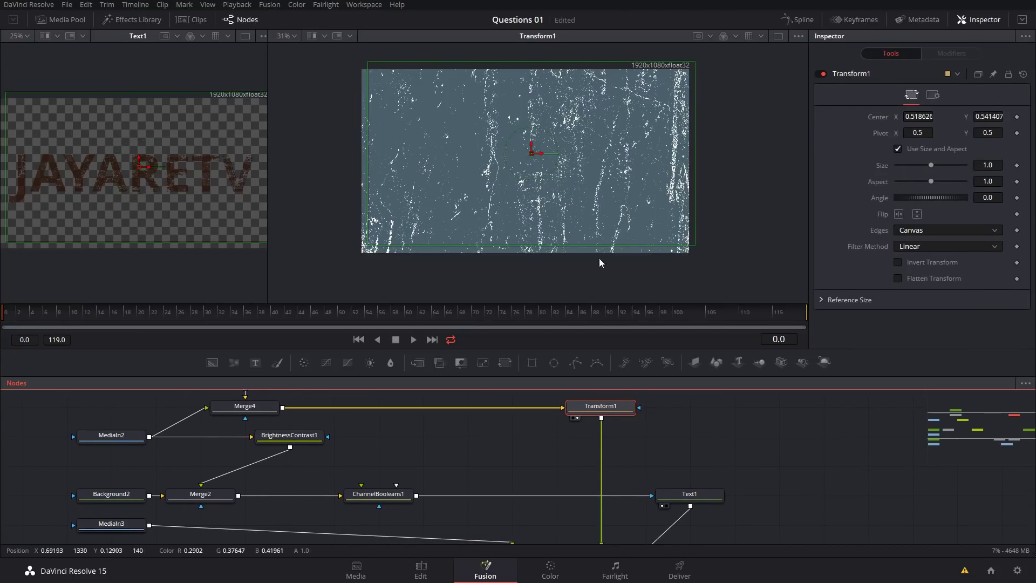
{"action": "scroll", "coordinate": [539, 475], "scroll_direction": "down", "scroll_amount": 3}
{"action": "left_click", "coordinate": [558, 490]}
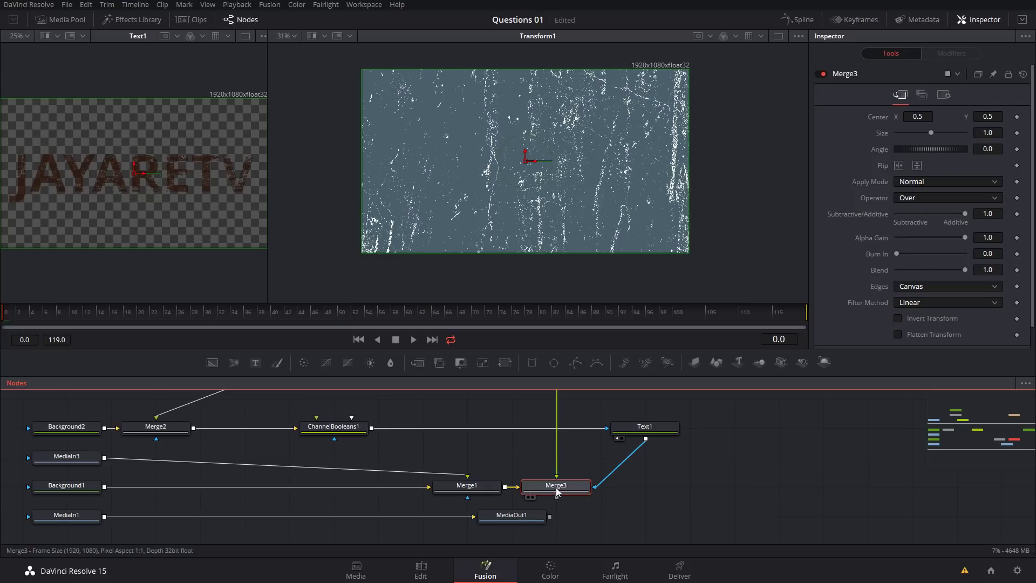
{"action": "key", "text": "2"}
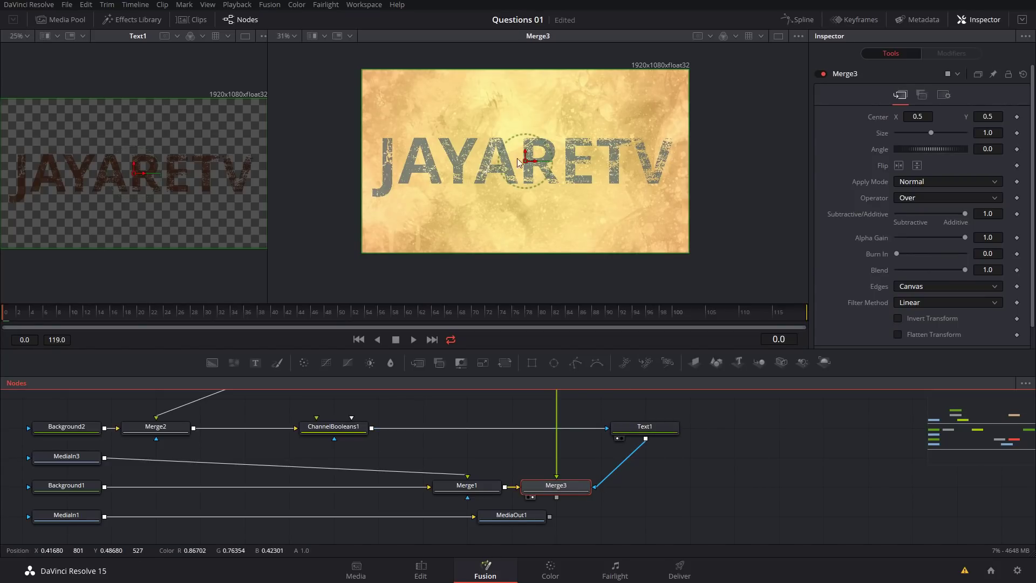
Shift the texture inside the text by moving Merge3's center to about X 0.5, Y 0.523.
{"action": "left_click_drag", "start_coordinate": [791, 429], "coordinate": [845, 498]}
{"action": "left_click_drag", "start_coordinate": [526, 162], "coordinate": [526, 157]}
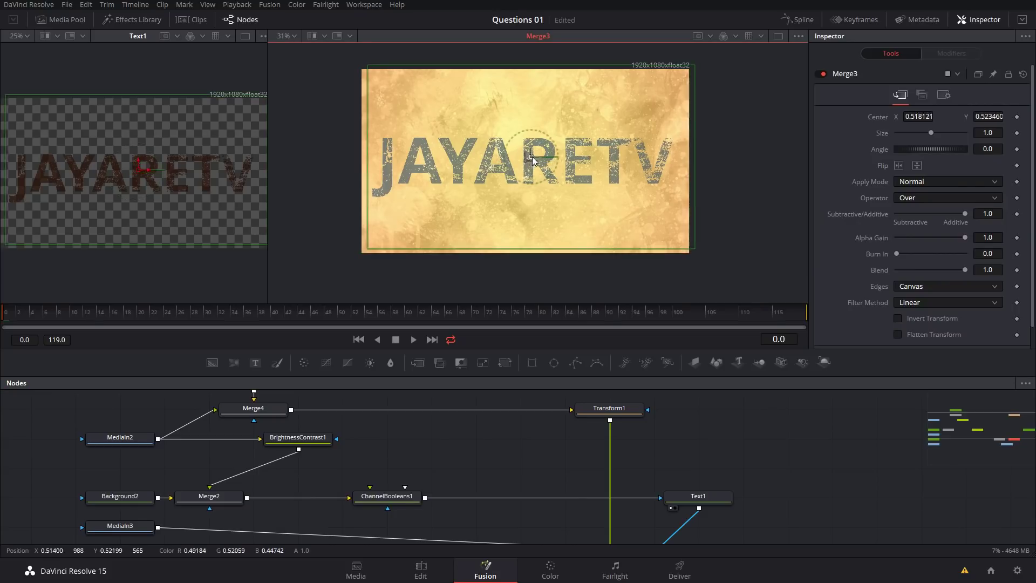
{"action": "left_click_drag", "start_coordinate": [719, 468], "coordinate": [722, 476]}
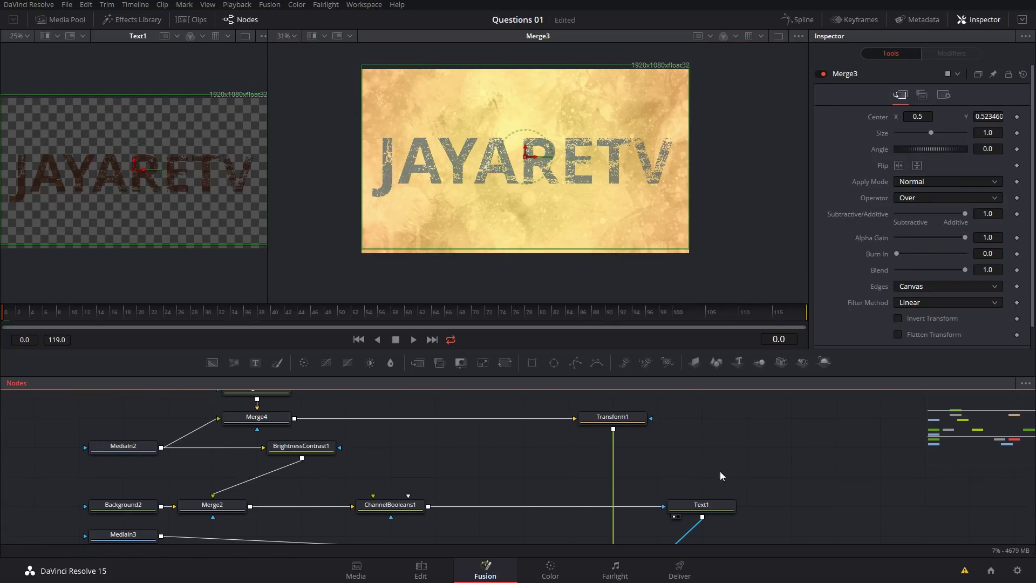
Insert a Color Curves node between Transform1 and Merge3 and place it directly below Transform1.
{"action": "left_click", "coordinate": [624, 421]}
{"action": "key", "text": "shift+space"}
{"action": "key", "text": "Escape"}
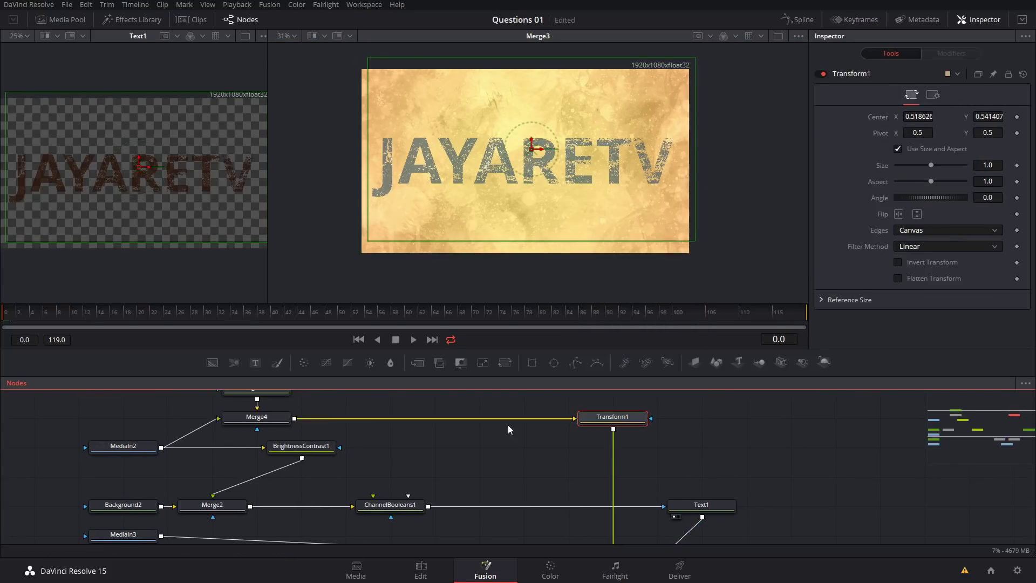
{"action": "left_click", "coordinate": [326, 365]}
{"action": "left_click_drag", "start_coordinate": [614, 465], "coordinate": [615, 480]}
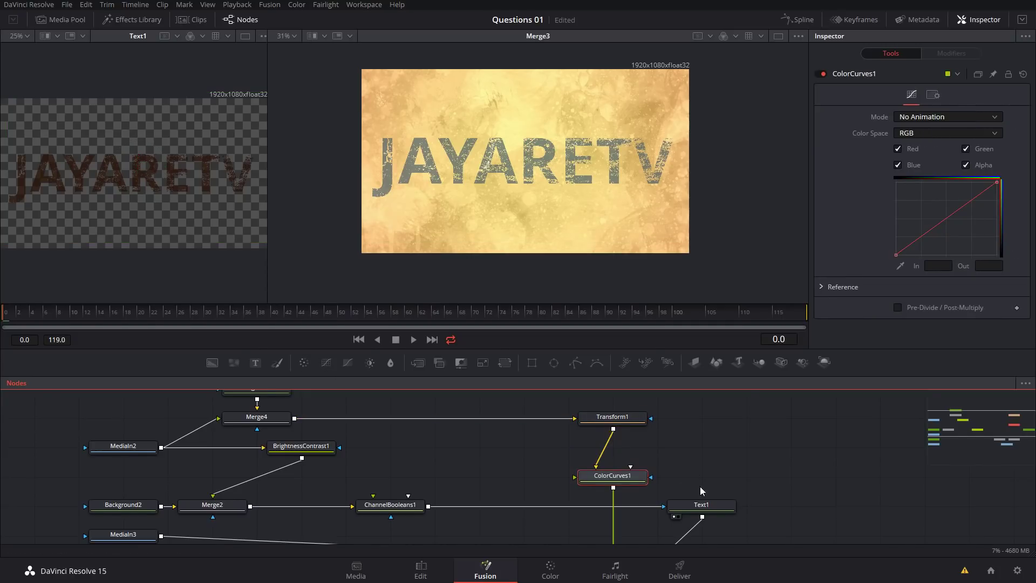
Set ColorCurves1's color space to HLS and turn off the hue, saturation and alpha curves, leaving only lightness.
{"action": "left_click_drag", "start_coordinate": [700, 486], "coordinate": [694, 467]}
{"action": "left_click", "coordinate": [925, 133]}
{"action": "left_click", "coordinate": [925, 164]}
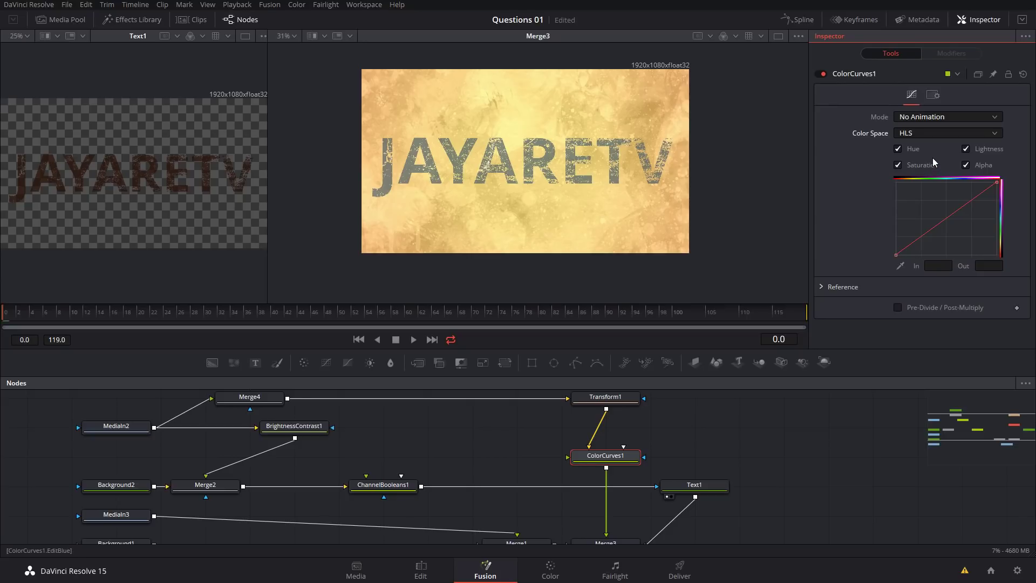
{"action": "left_click", "coordinate": [913, 153]}
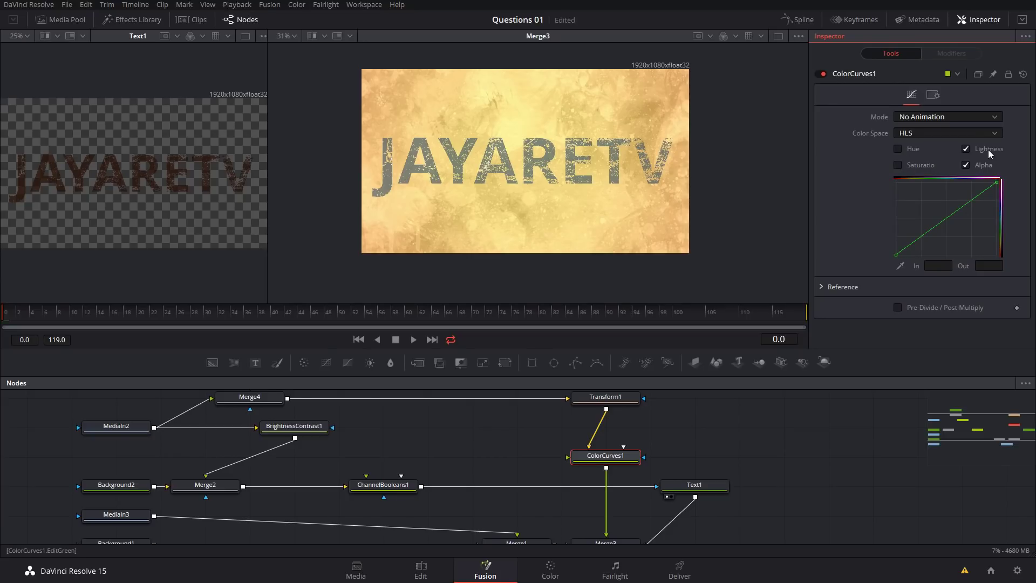
{"action": "left_click", "coordinate": [980, 166]}
Darken the text's texture by adding points to the lightness curve and pulling them down, most strongly in the shadows.
{"action": "left_click_drag", "start_coordinate": [976, 200], "coordinate": [979, 206]}
{"action": "left_click_drag", "start_coordinate": [914, 244], "coordinate": [926, 263]}
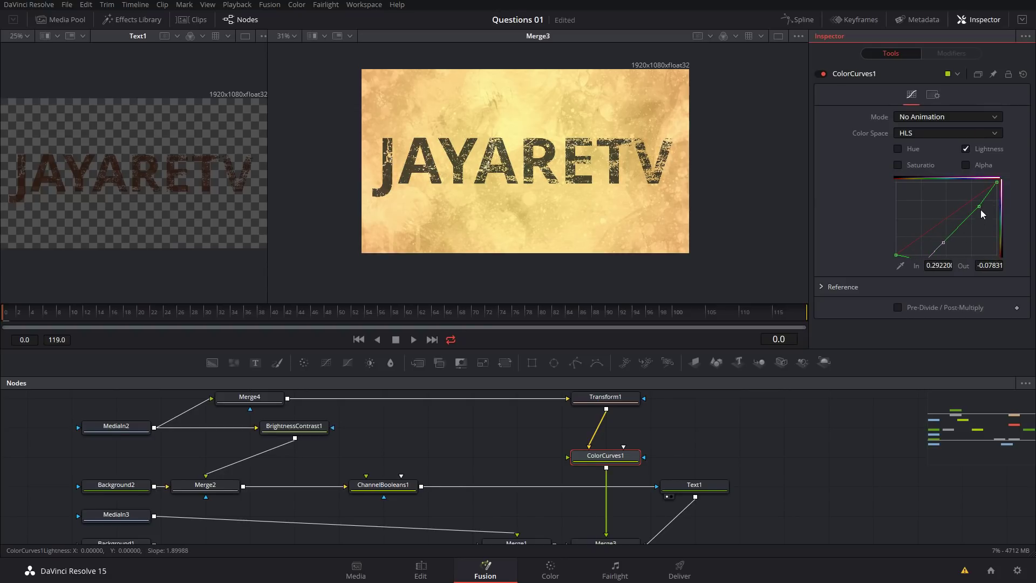